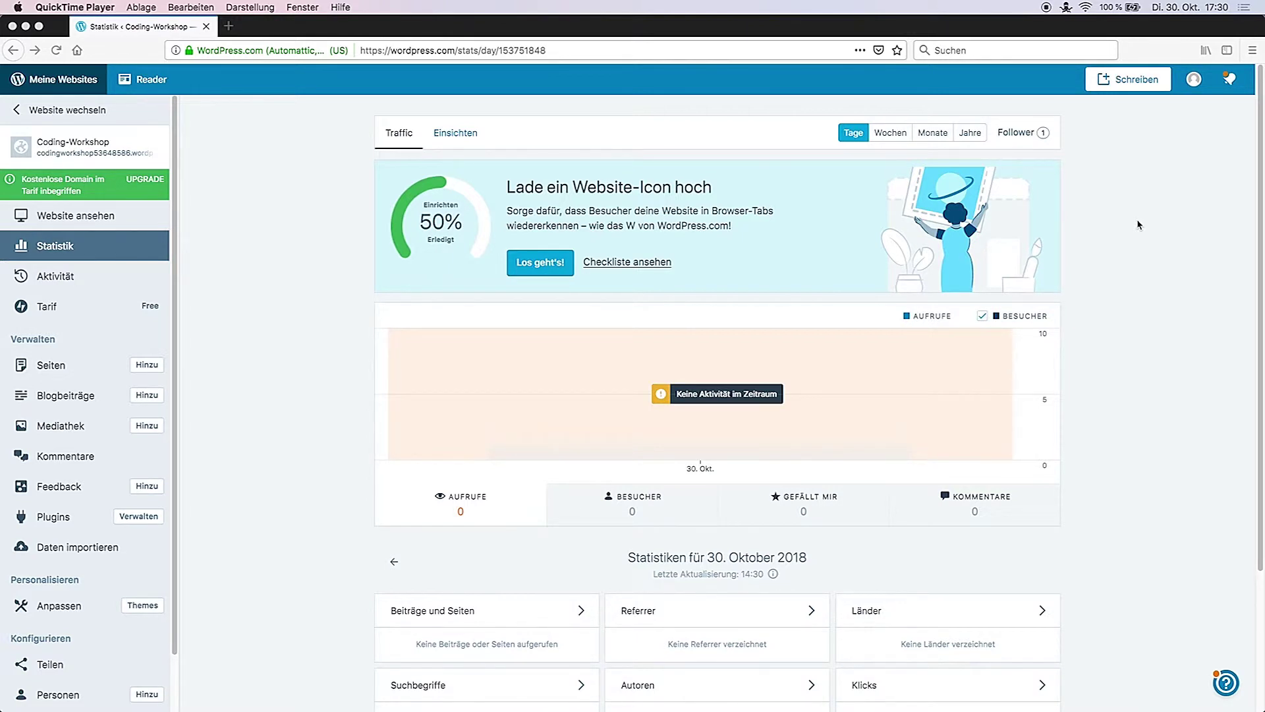
Step: From the stats page, go to the Coding-Workshop site's Seiten list
{"action": "left_click", "coordinate": [1261, 138]}
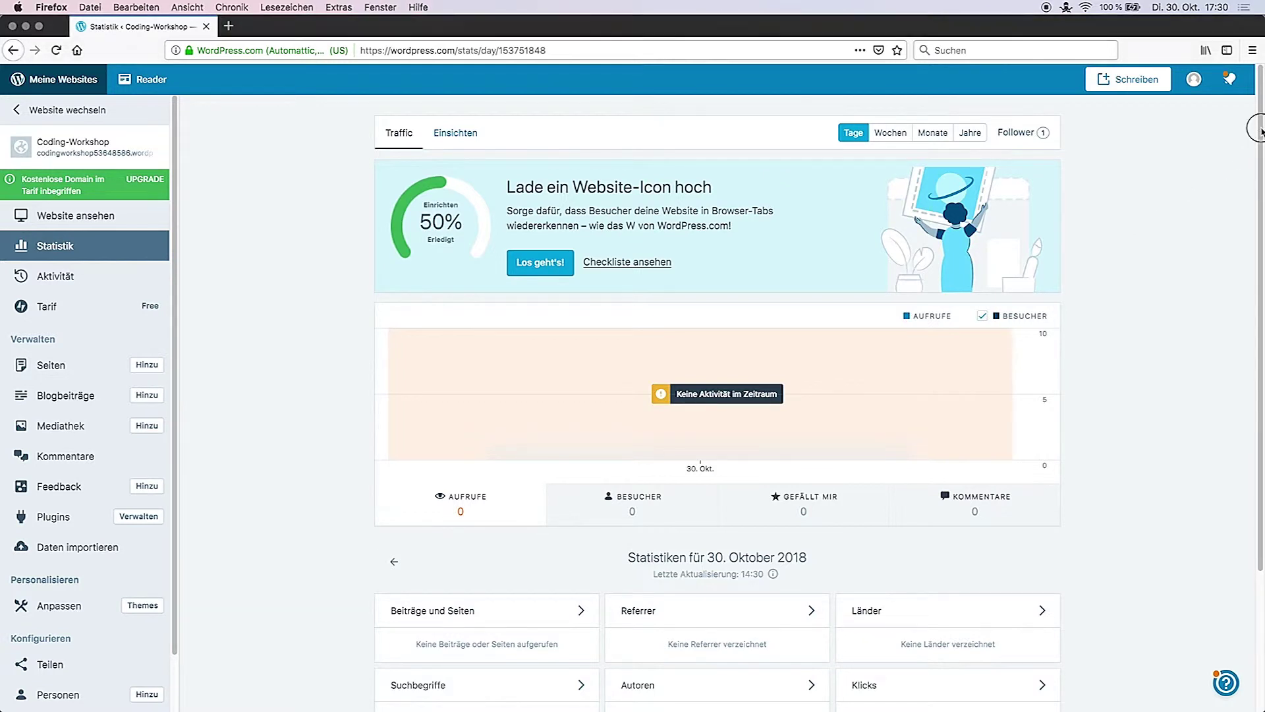
{"action": "scroll", "coordinate": [1255, 142], "scroll_direction": "down", "scroll_amount": 5}
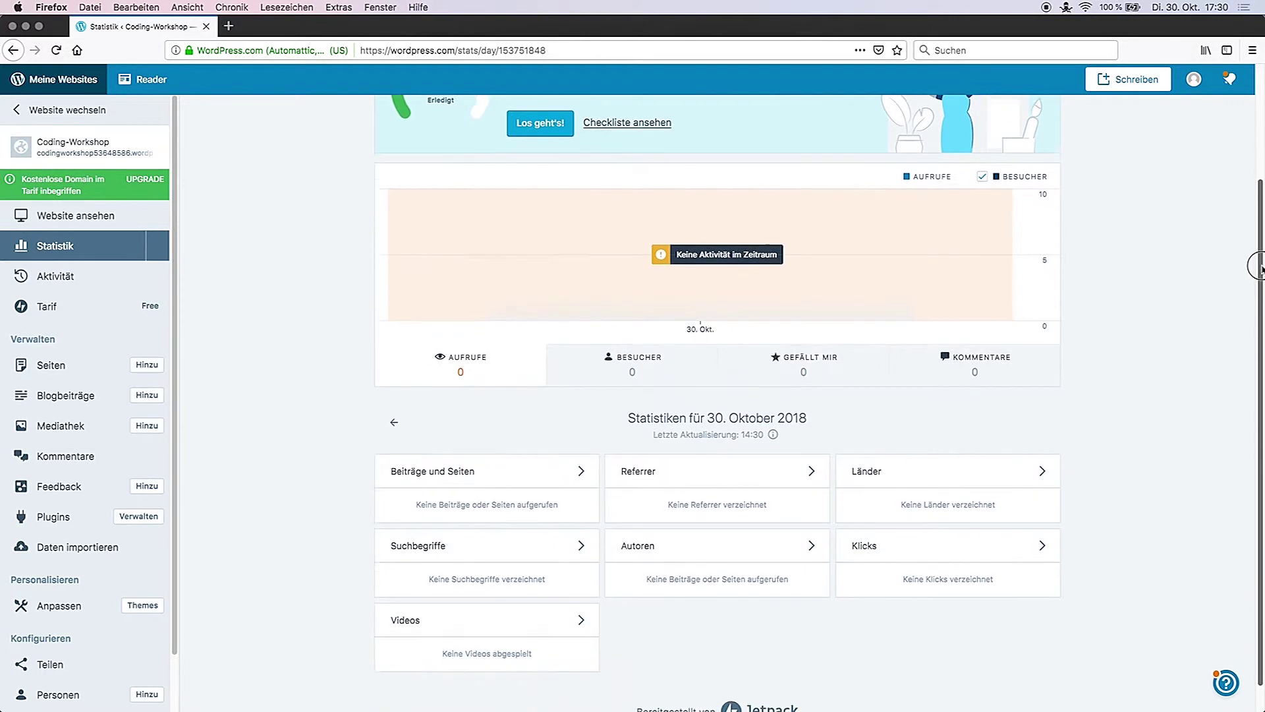
{"action": "scroll", "coordinate": [1248, 296], "scroll_direction": "up", "scroll_amount": 5}
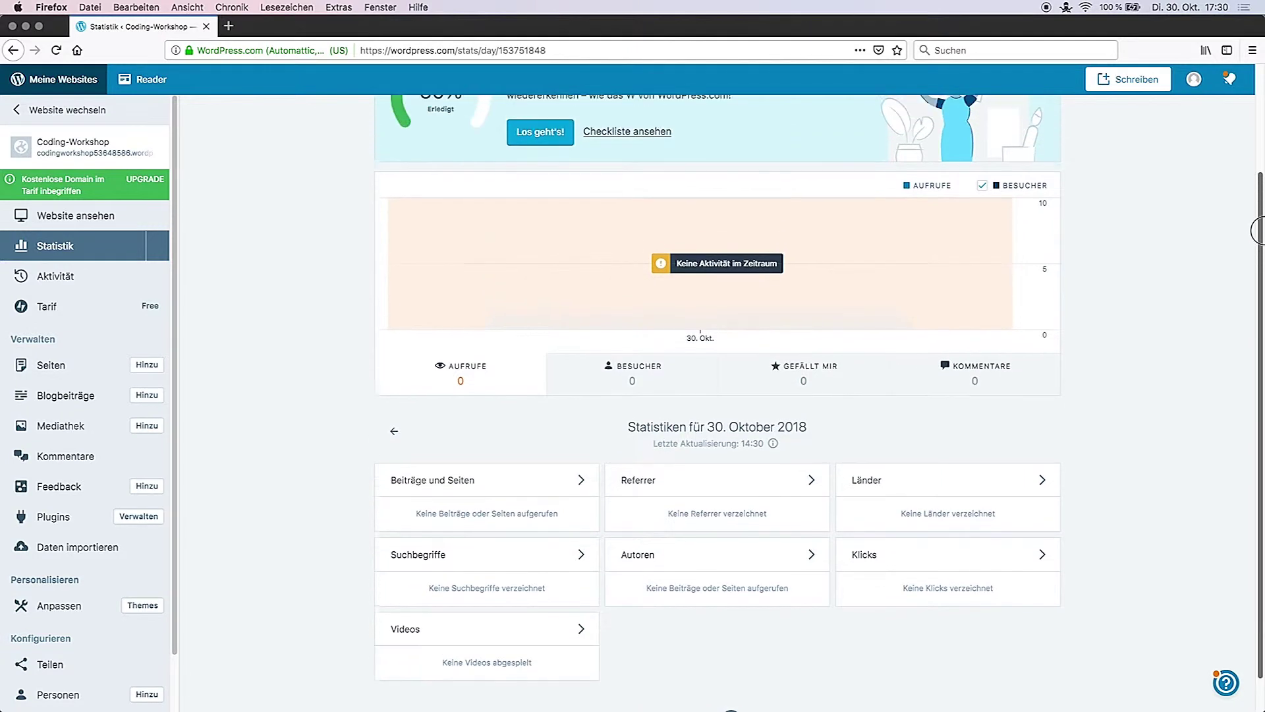
{"action": "scroll", "coordinate": [1259, 149], "scroll_direction": "up", "scroll_amount": 1}
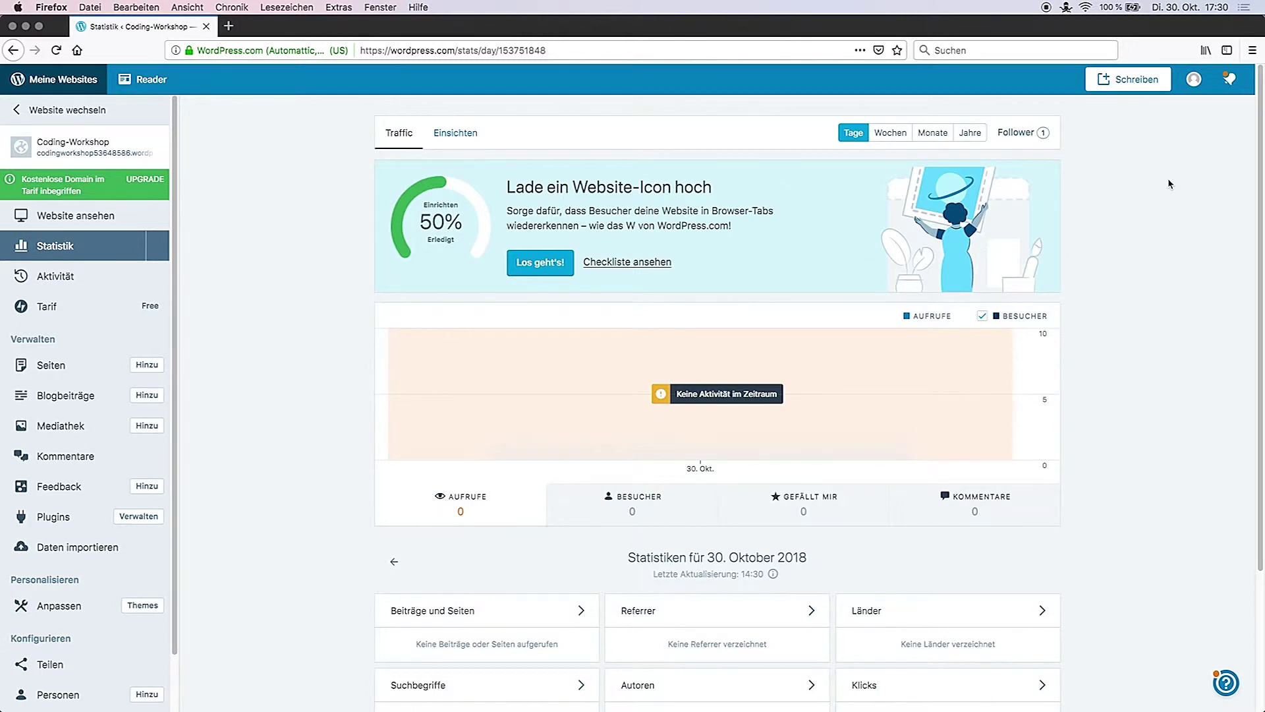
{"action": "left_click", "coordinate": [32, 372]}
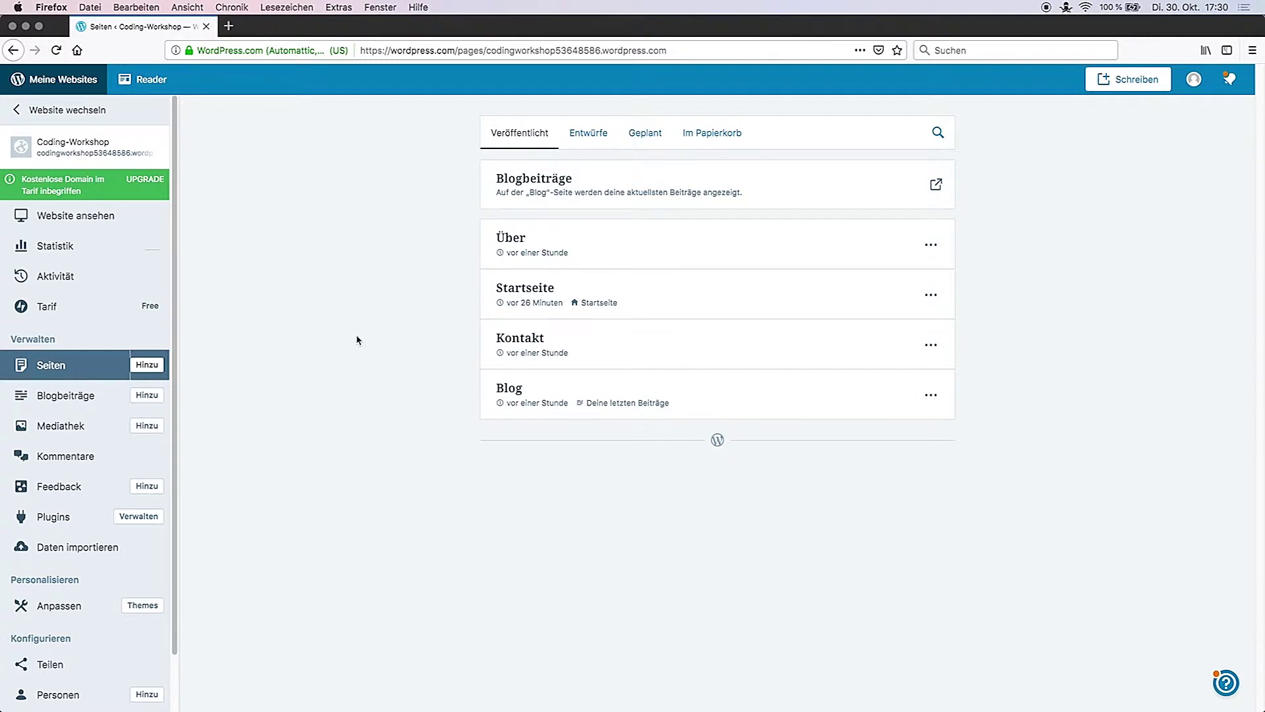
Step: Glance at Blogbeiträge, return to Seiten, and open the actions menu on the Über row
{"action": "left_click", "coordinate": [66, 396]}
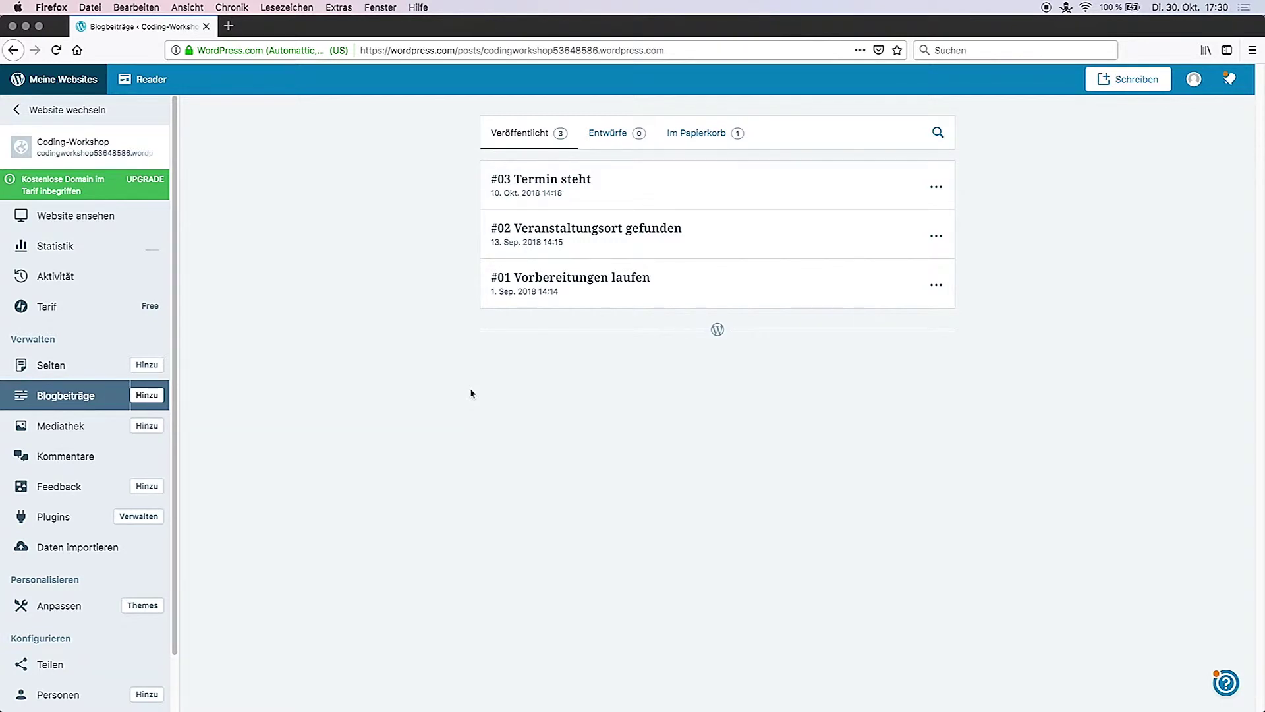
{"action": "left_click", "coordinate": [73, 365]}
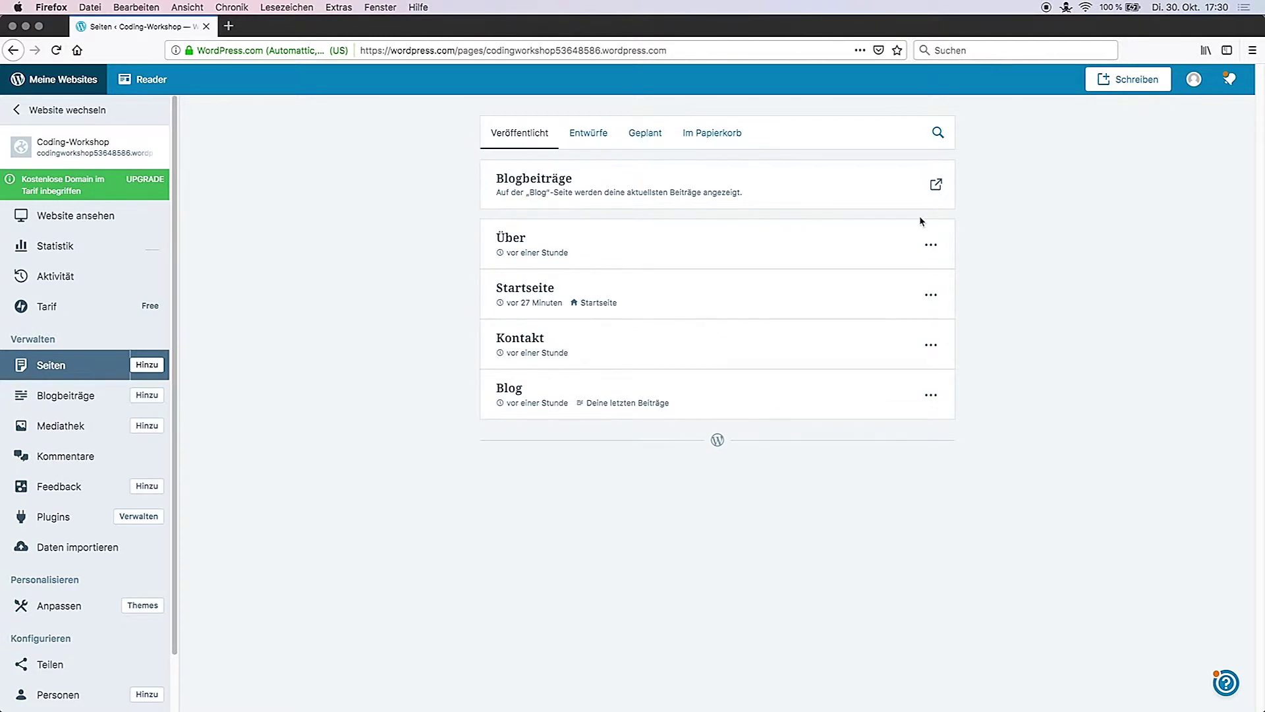
{"action": "left_click", "coordinate": [930, 245]}
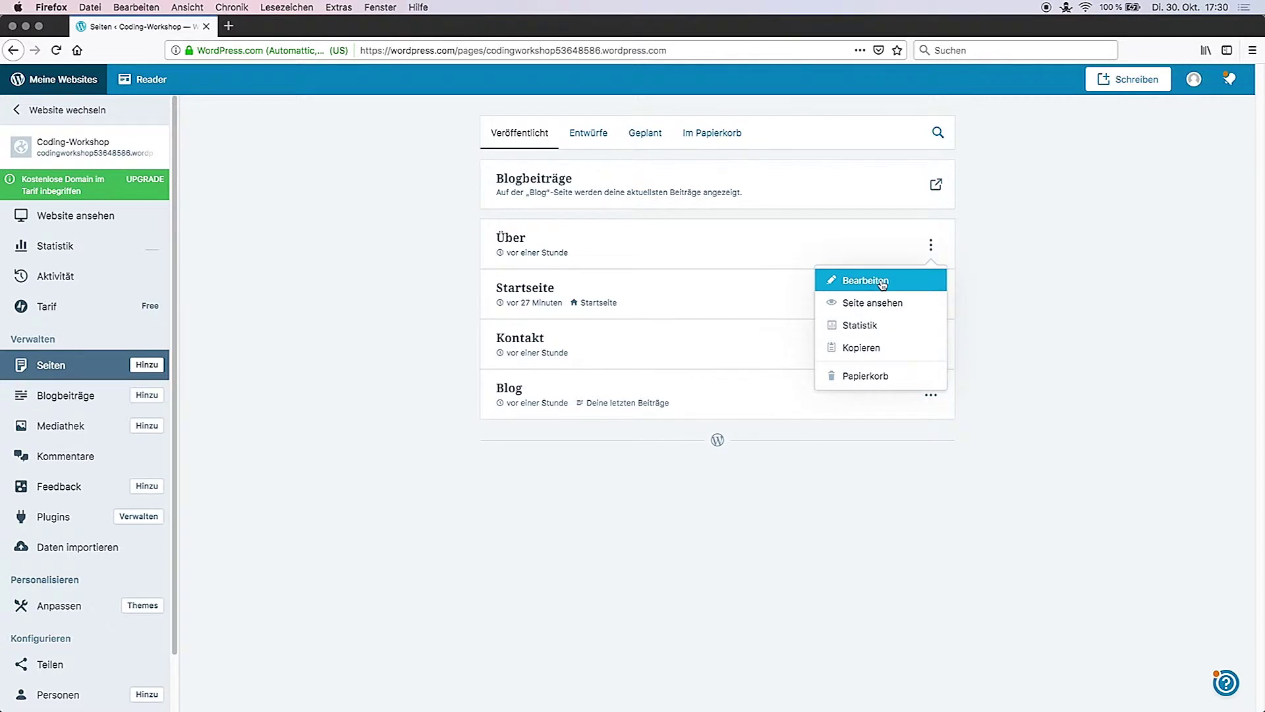
Step: Edit the Über page, replacing the sample paragraph with an 'Unser Projektteam' Überschrift 1 heading
{"action": "left_click", "coordinate": [882, 284]}
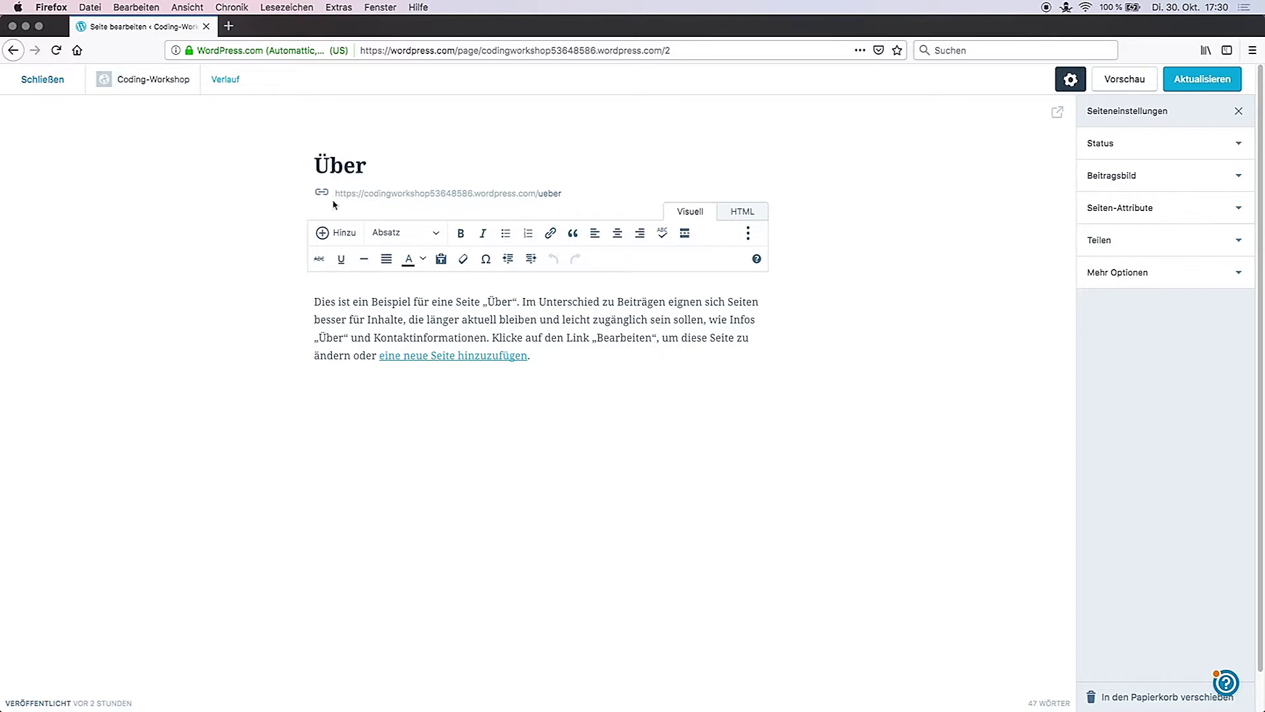
{"action": "left_click_drag", "start_coordinate": [314, 301], "coordinate": [567, 373]}
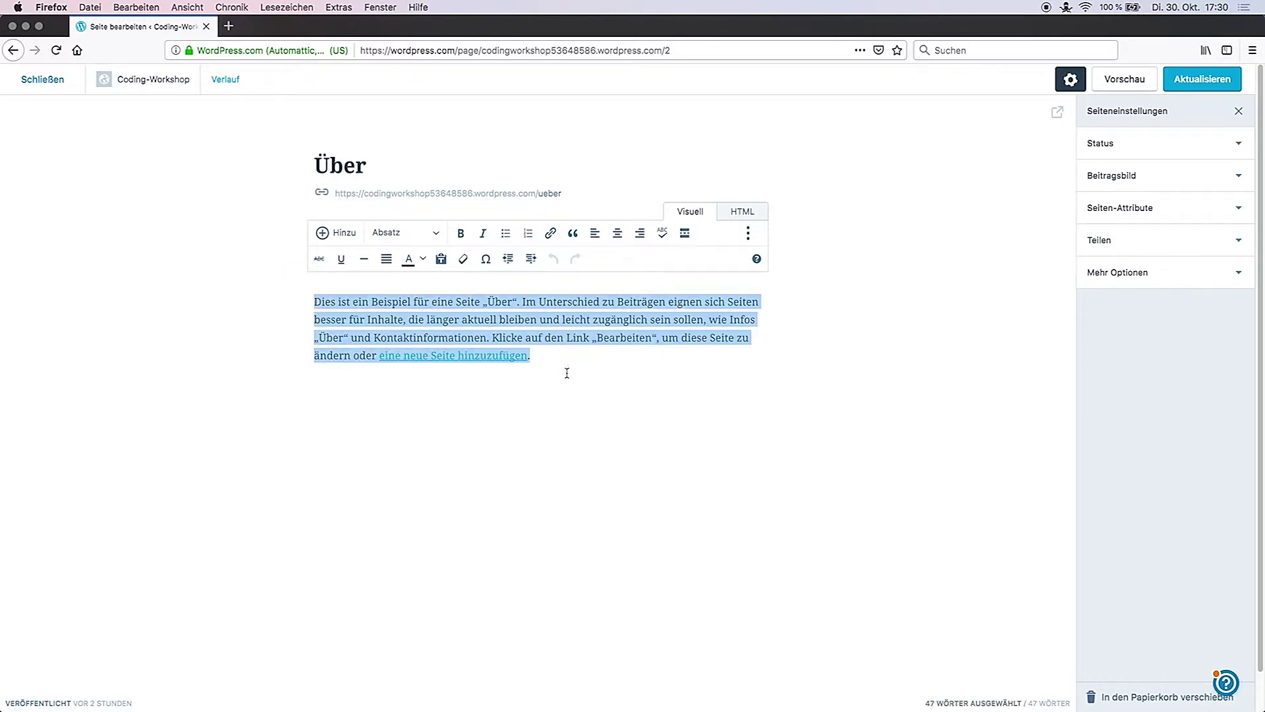
{"action": "key", "text": "BackSpace"}
{"action": "type", "text": "Unser Projektteam"}
{"action": "key", "text": "alt+shift+Left"}
{"action": "key", "text": "alt+shift+Left"}
{"action": "left_click", "coordinate": [435, 232]}
{"action": "left_click", "coordinate": [408, 287]}
Step: Add three member lines: Anmeldung & Orga, Scratch workshop mentor, mBot robotics mentor
{"action": "key", "text": "Return"}
{"action": "type", "text": "Jördis | Anmeldung & Orga"}
{"action": "key", "text": "Return"}
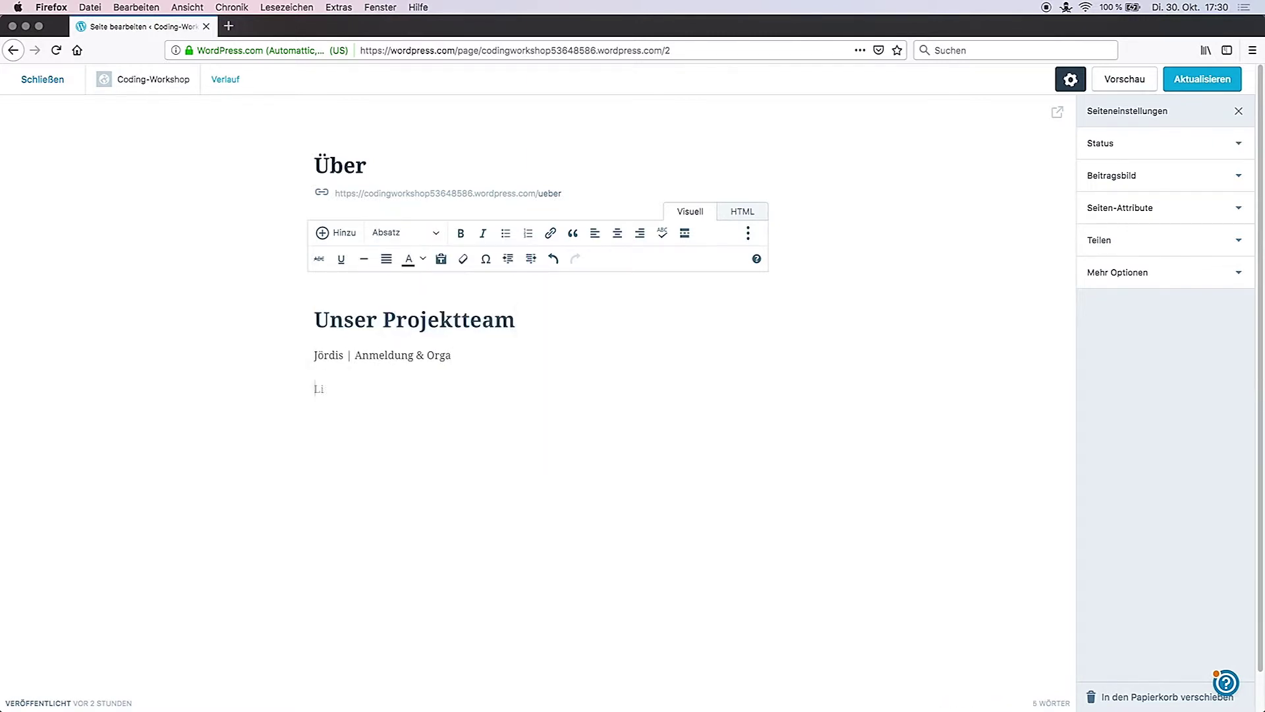
{"action": "type", "text": "Lisa | Mentorin im Workshop \"Videospiele mit Scratch\""}
{"action": "key", "text": "Return"}
{"action": "type", "text": "Manuel | Mentor im Workshop \"Robotic mit mBot\""}
Step: Bold each team member's name and insert an empty line below the heading
{"action": "double_click", "coordinate": [327, 355]}
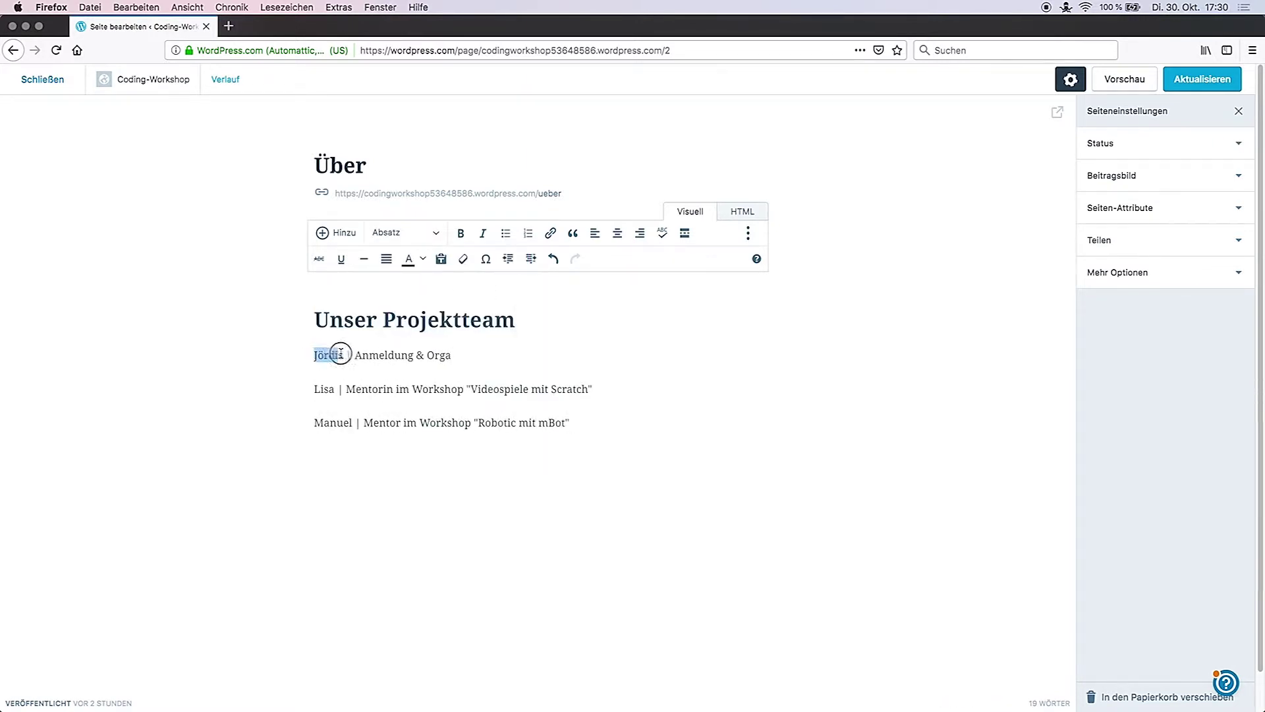
{"action": "left_click", "coordinate": [461, 232]}
{"action": "double_click", "coordinate": [324, 389]}
{"action": "key", "text": "super+b"}
{"action": "double_click", "coordinate": [334, 422]}
{"action": "key", "text": "super+b"}
{"action": "left_click", "coordinate": [315, 355]}
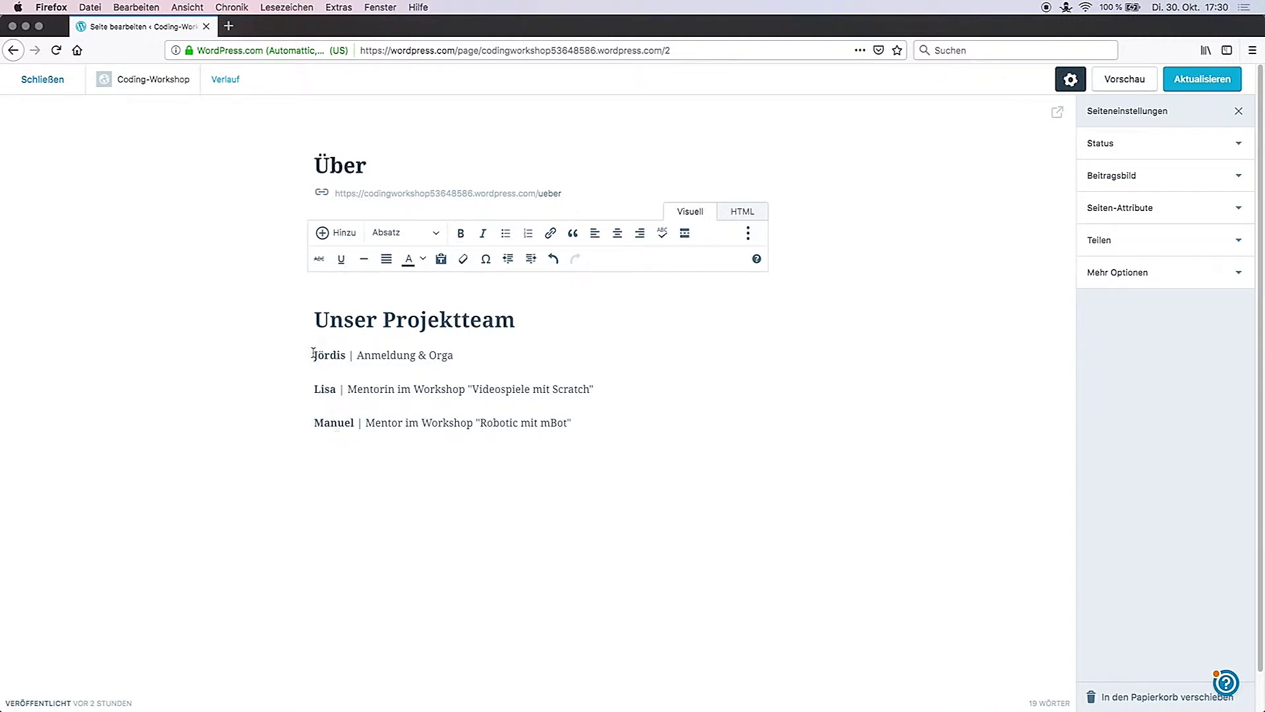
{"action": "key", "text": "Return"}
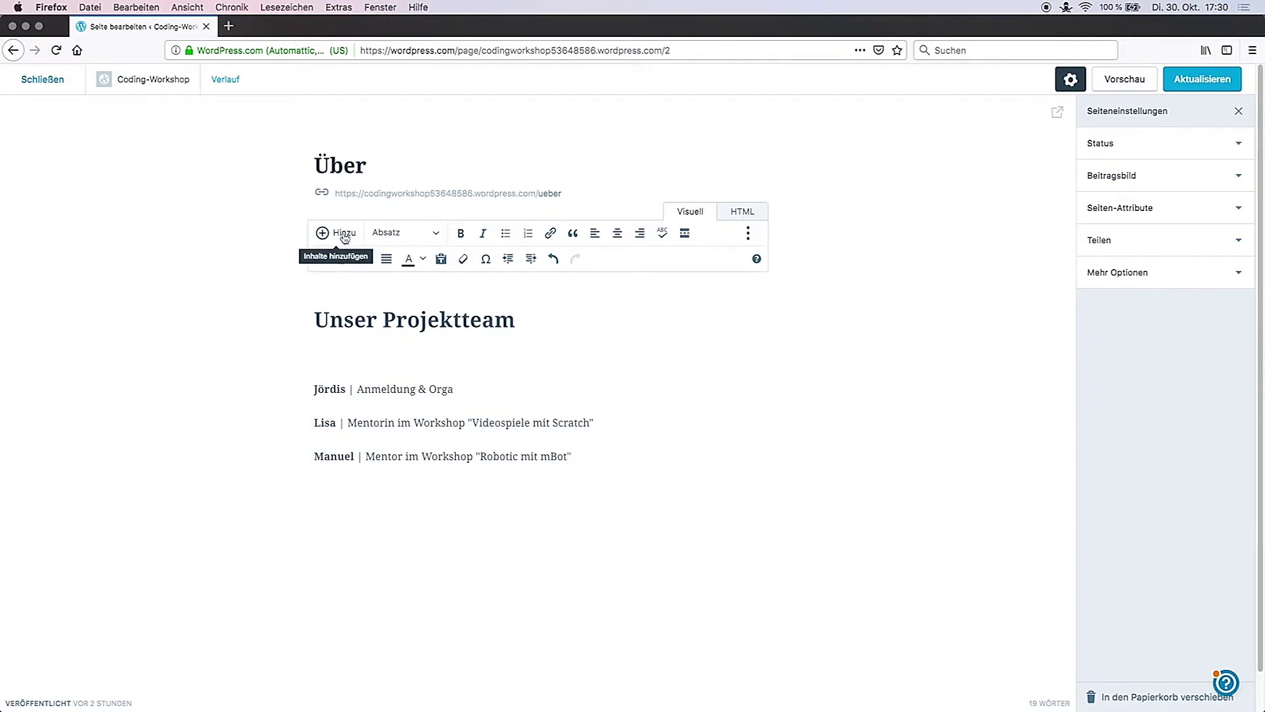
Step: Upload the three team photos to the Mediathek and insert the first member's photo
{"action": "left_click", "coordinate": [343, 239]}
{"action": "left_click", "coordinate": [351, 263]}
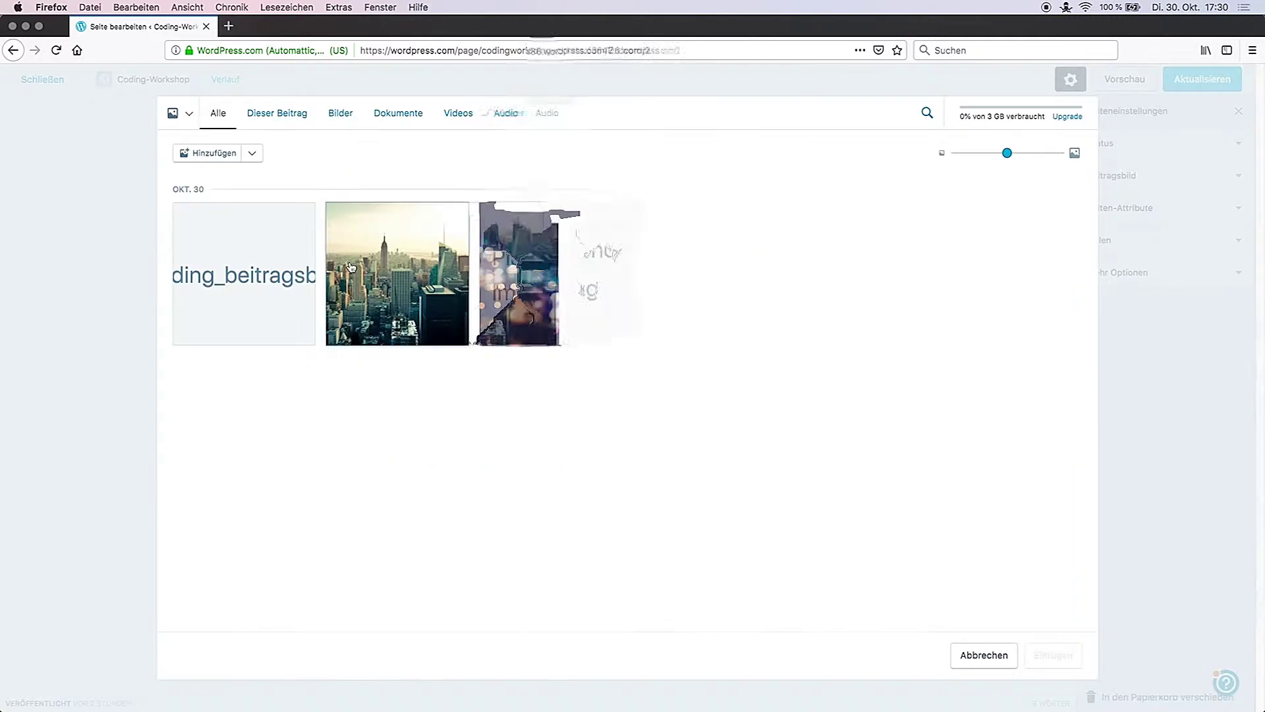
{"action": "left_click", "coordinate": [218, 153]}
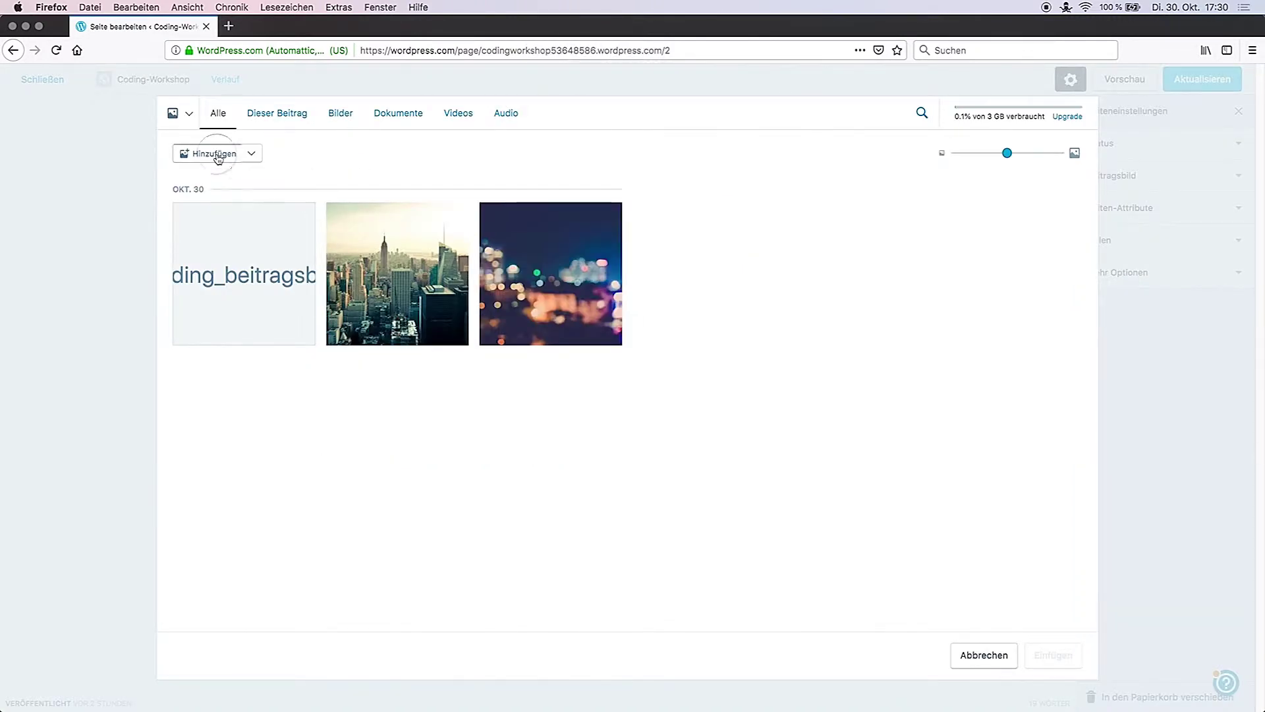
{"action": "left_click", "coordinate": [553, 201]}
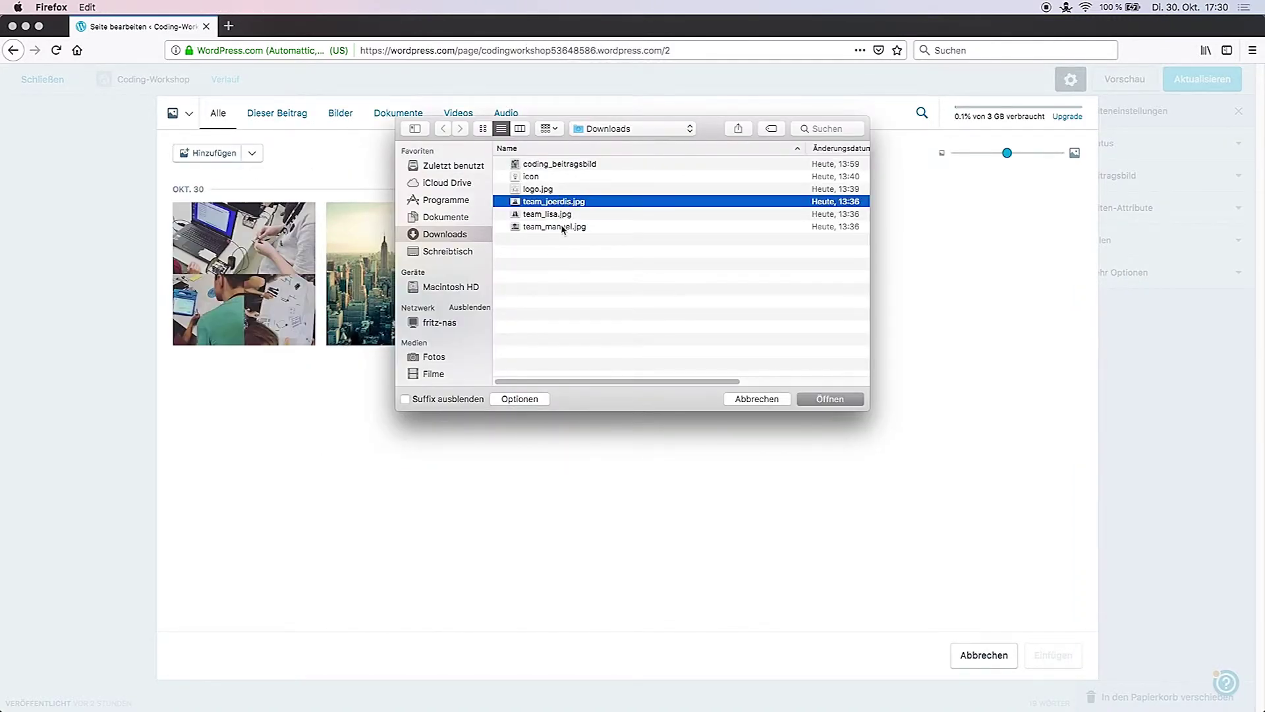
{"action": "left_click", "coordinate": [562, 227], "text": "shift"}
{"action": "left_click", "coordinate": [842, 400]}
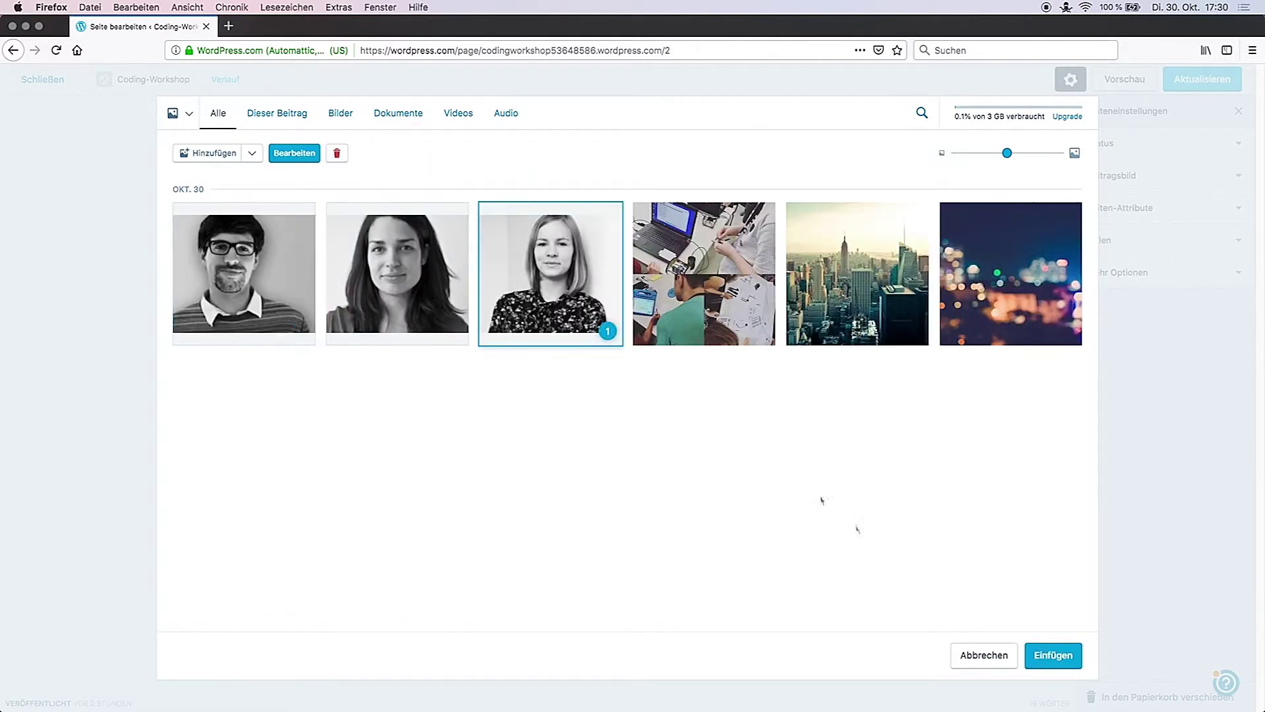
{"action": "left_click", "coordinate": [1057, 656]}
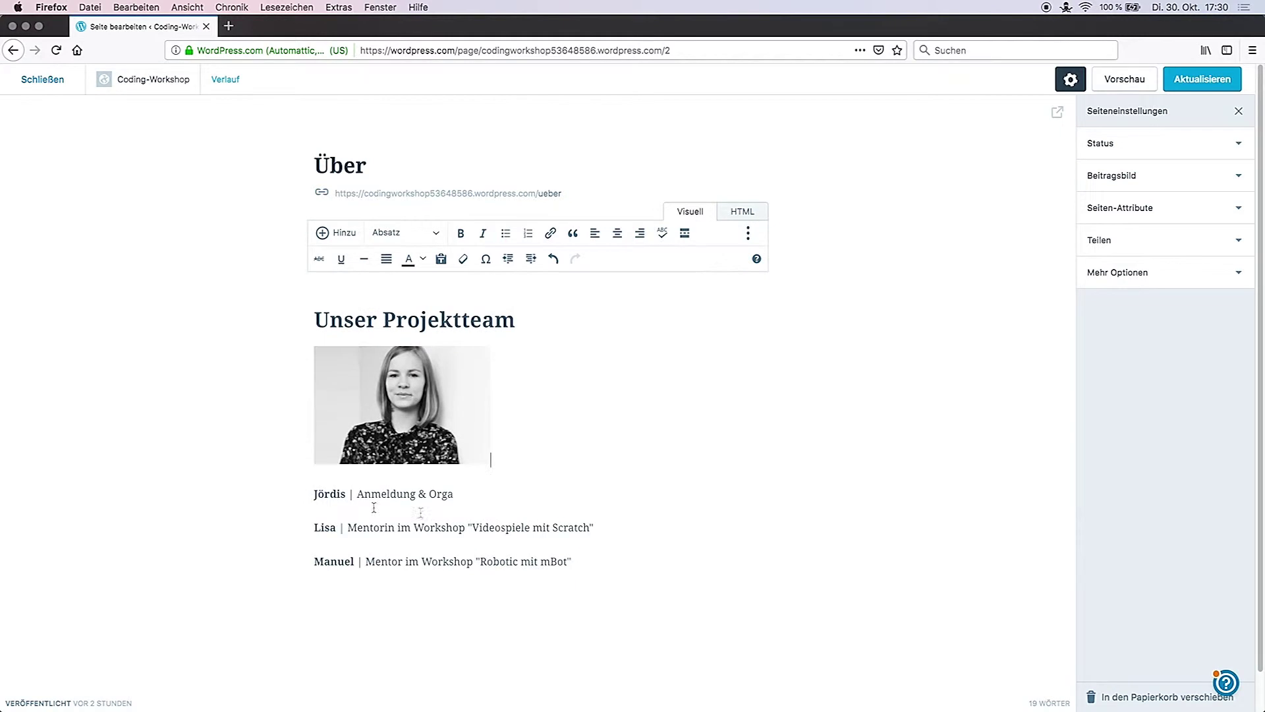
Step: Insert the second member's photo above their line
{"action": "left_click", "coordinate": [314, 527]}
{"action": "key", "text": "Return"}
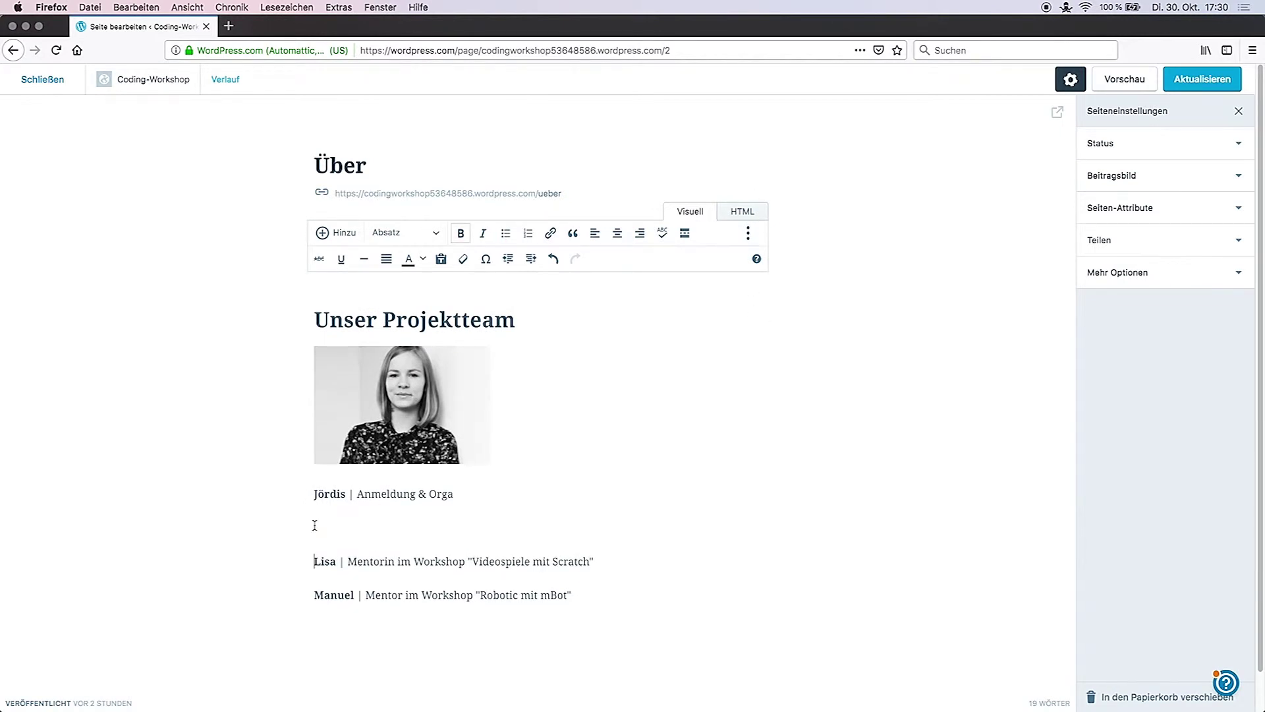
{"action": "left_click", "coordinate": [340, 234]}
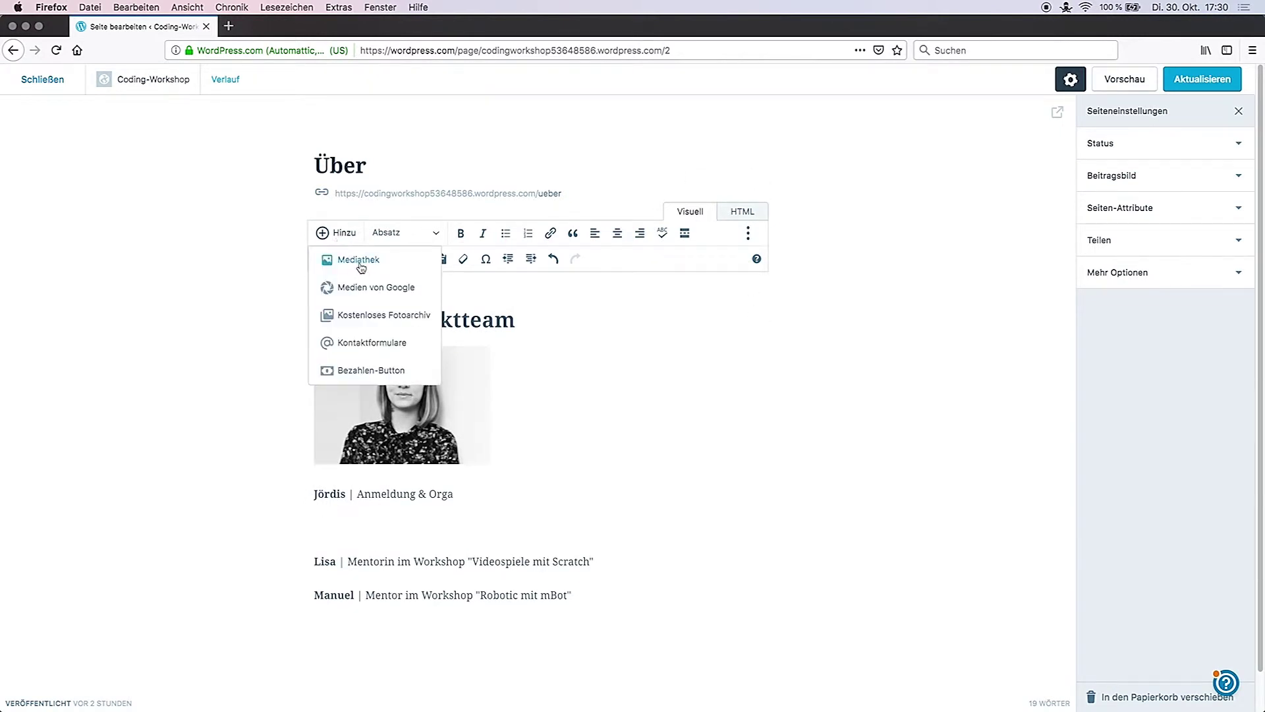
{"action": "left_click", "coordinate": [350, 259]}
{"action": "left_click", "coordinate": [1053, 653]}
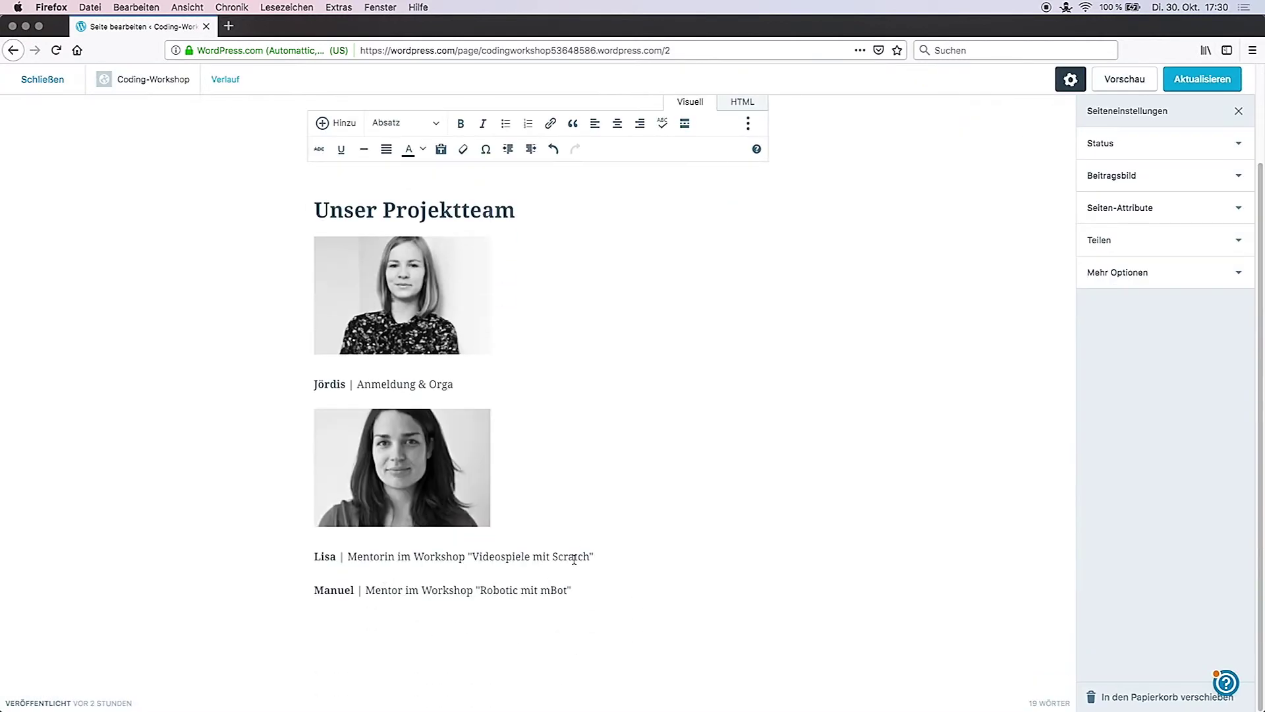
Step: Insert the third member's photo above the last member's line
{"action": "left_click", "coordinate": [597, 559]}
{"action": "key", "text": "Return"}
{"action": "left_click", "coordinate": [333, 123]}
{"action": "left_click", "coordinate": [349, 151]}
{"action": "left_click", "coordinate": [244, 277]}
{"action": "left_click", "coordinate": [1053, 653]}
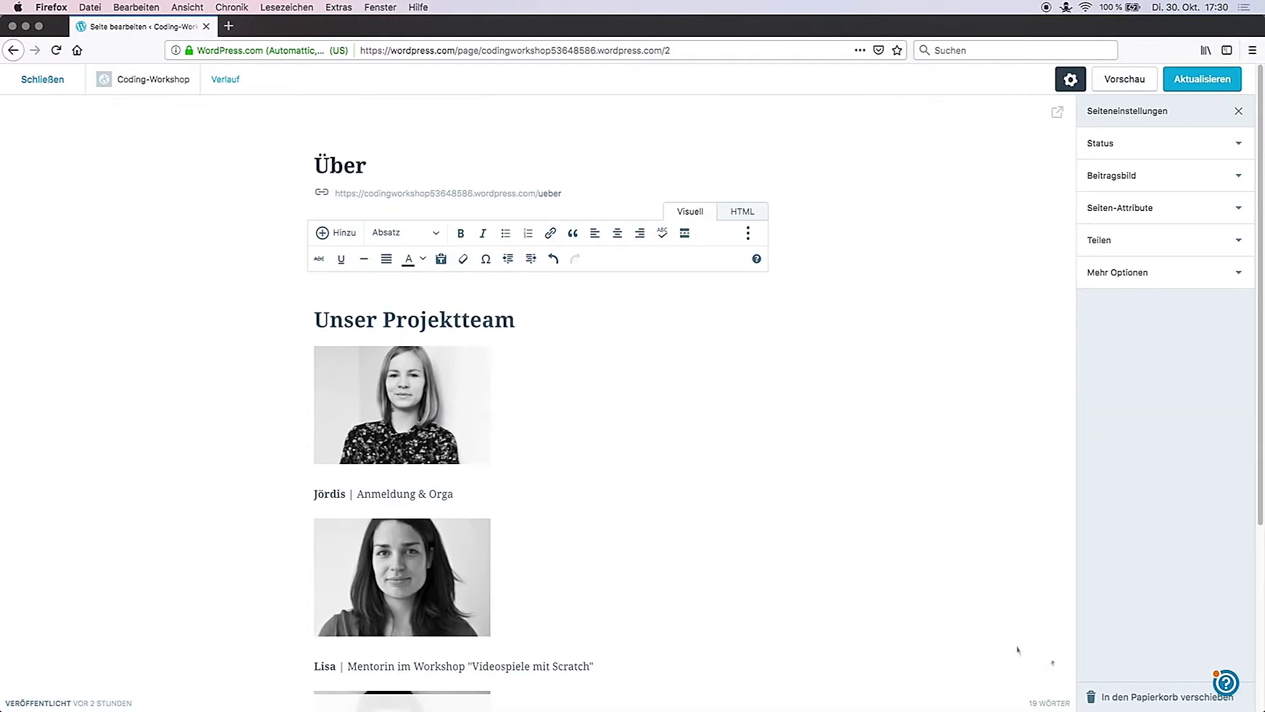
{"action": "scroll", "coordinate": [896, 595], "scroll_direction": "down", "scroll_amount": 5}
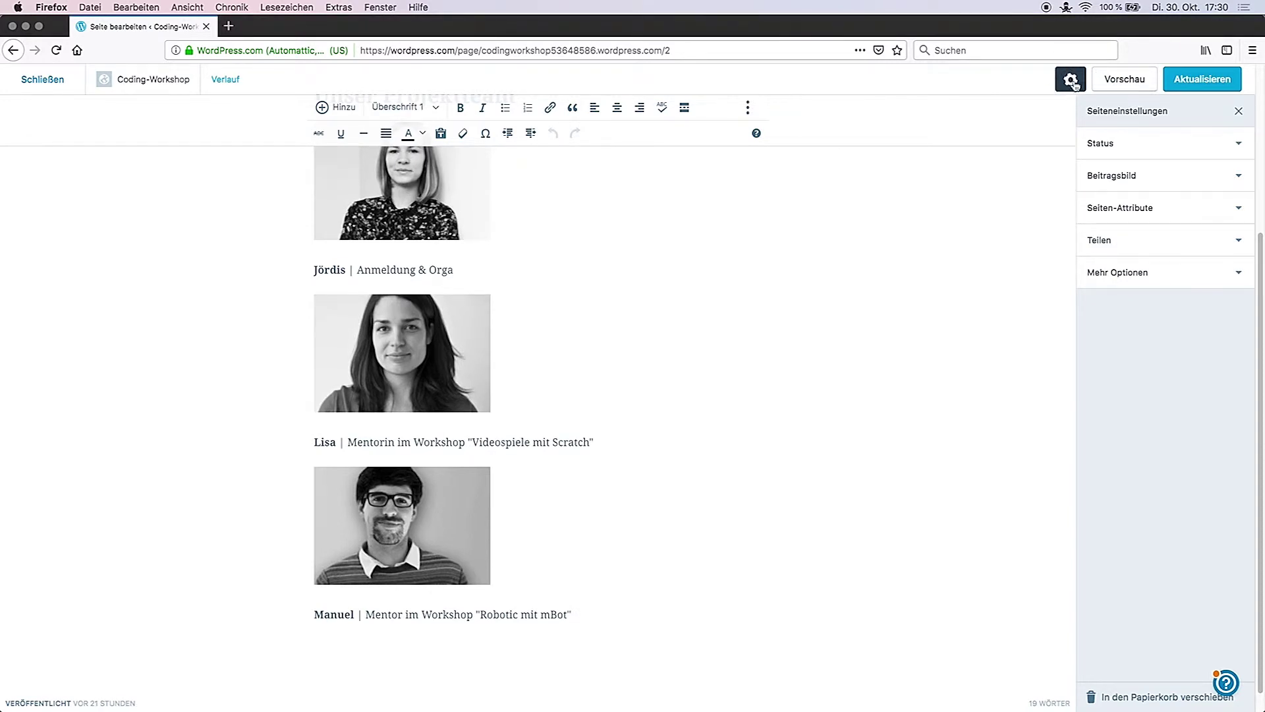
Step: Set the Über page's publish date to the 29th at 18:00, keeping visibility Öffentlich
{"action": "left_click", "coordinate": [1238, 146]}
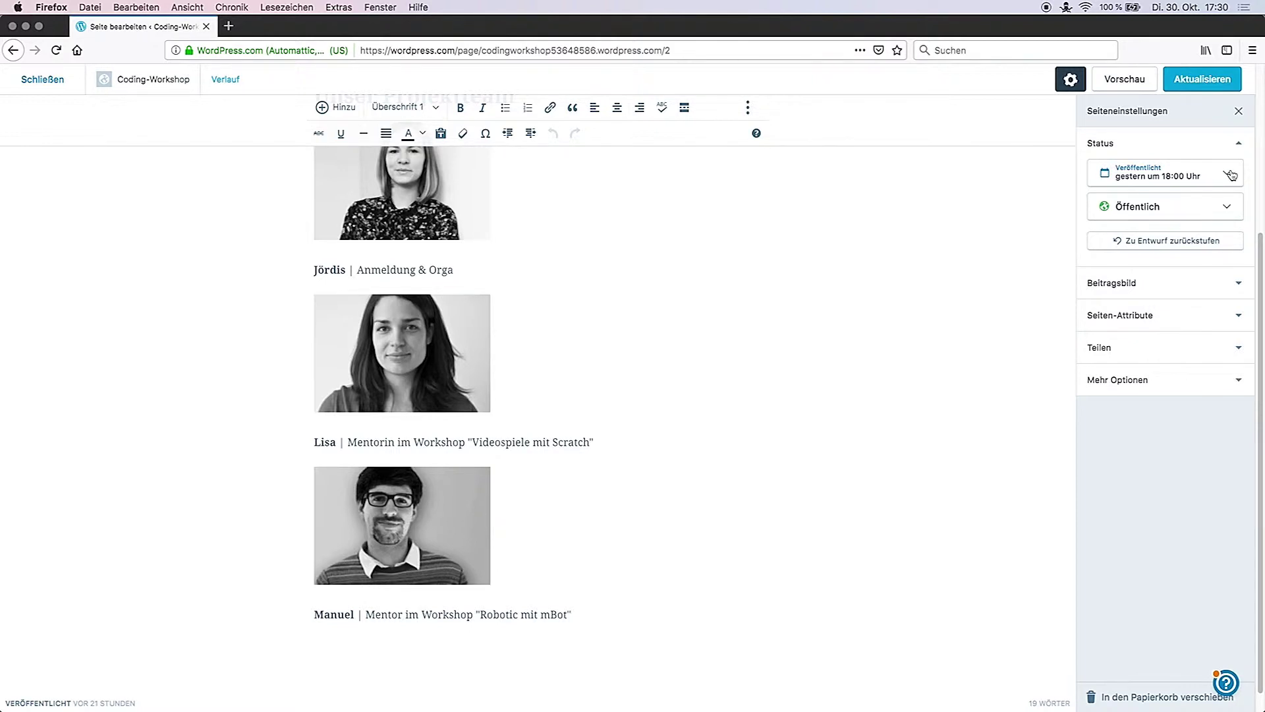
{"action": "left_click", "coordinate": [1231, 175]}
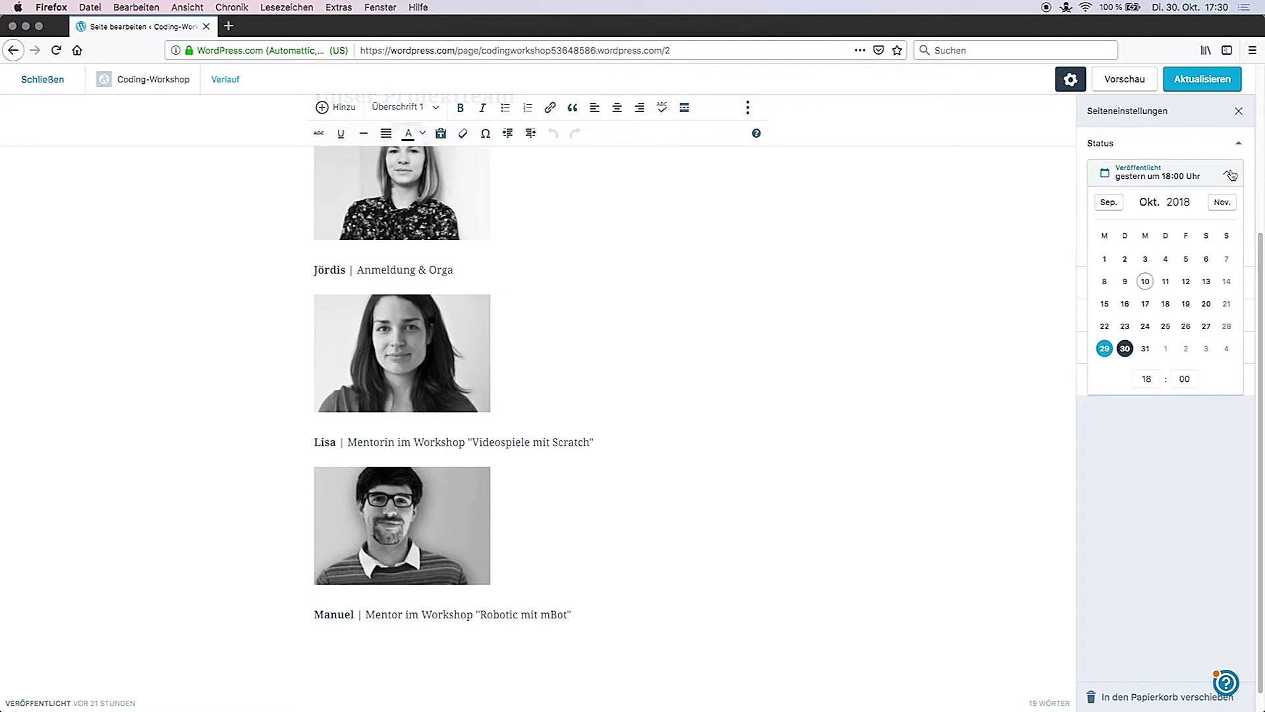
{"action": "left_click", "coordinate": [1125, 325]}
{"action": "left_click", "coordinate": [1167, 326]}
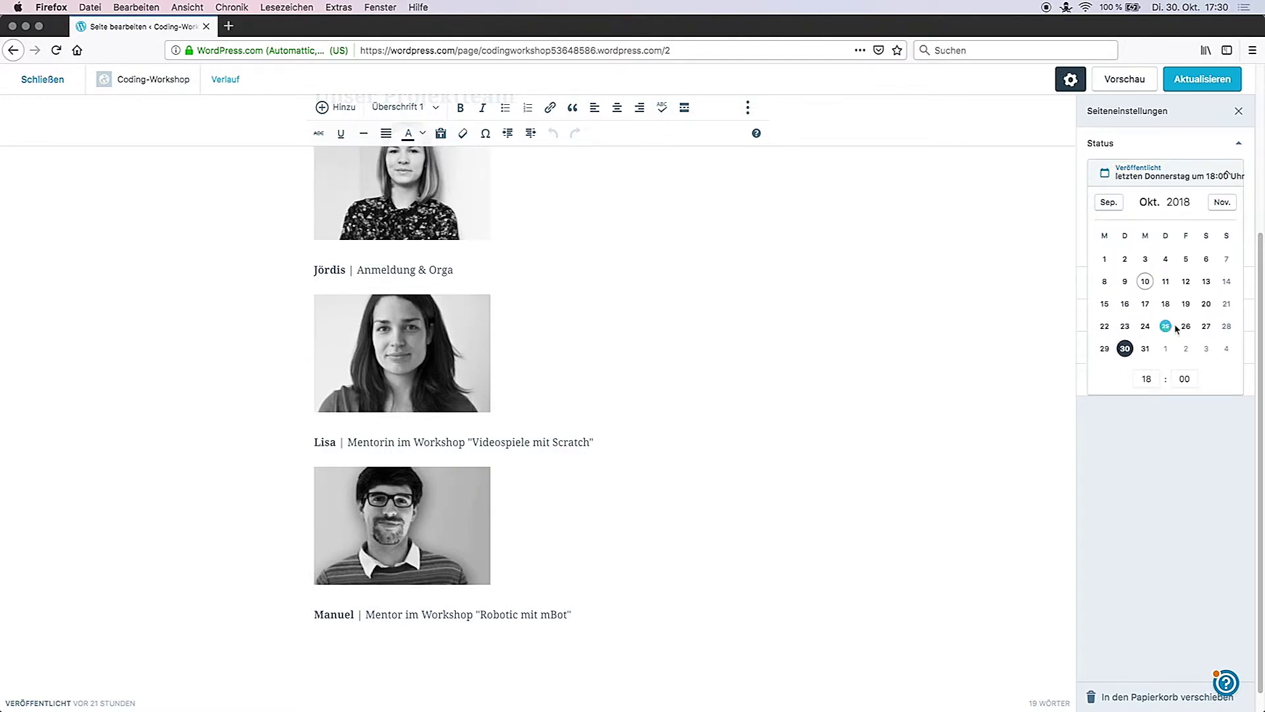
{"action": "left_click", "coordinate": [1206, 326]}
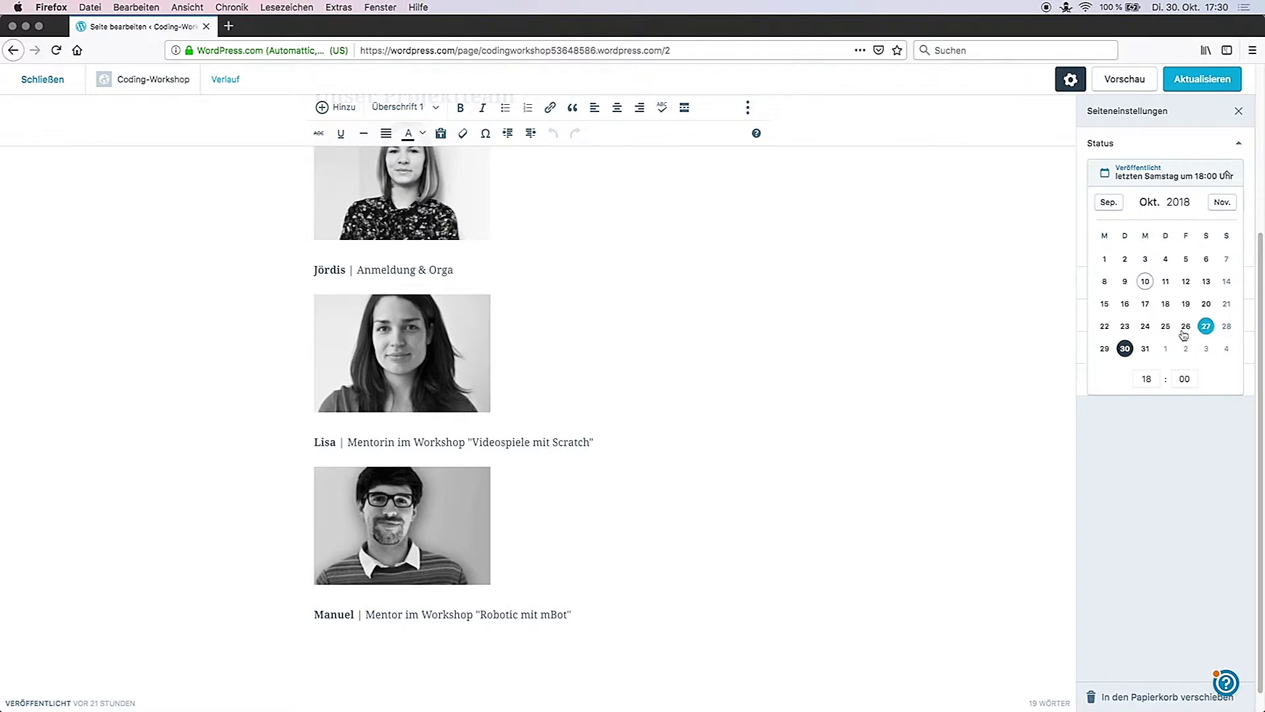
{"action": "left_click", "coordinate": [1145, 349]}
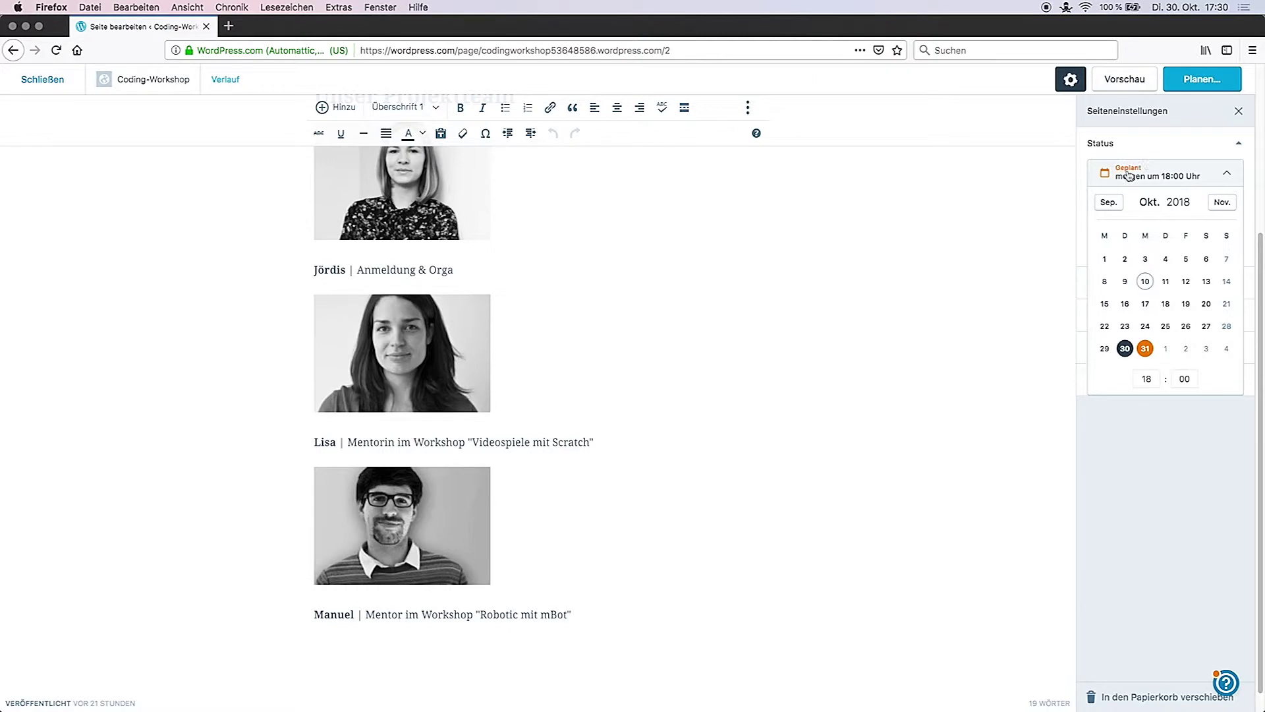
{"action": "left_click", "coordinate": [1123, 349]}
{"action": "left_click", "coordinate": [1104, 348]}
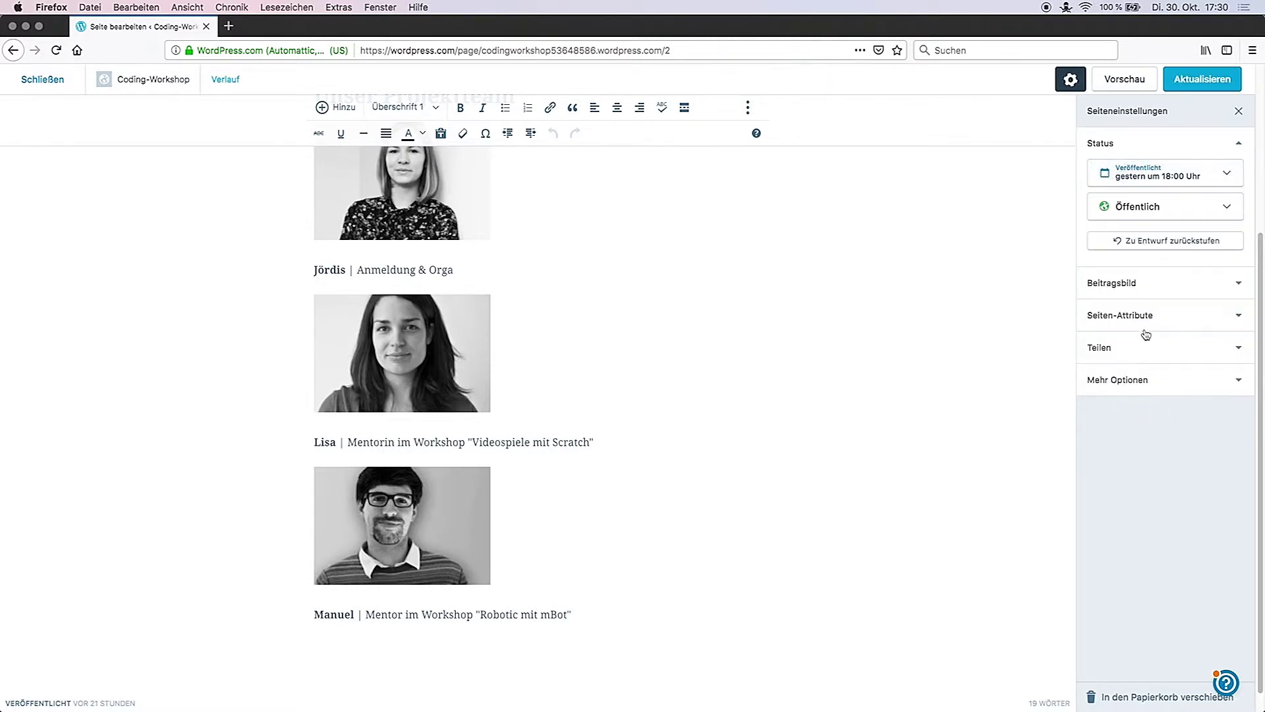
{"action": "left_click", "coordinate": [1223, 207]}
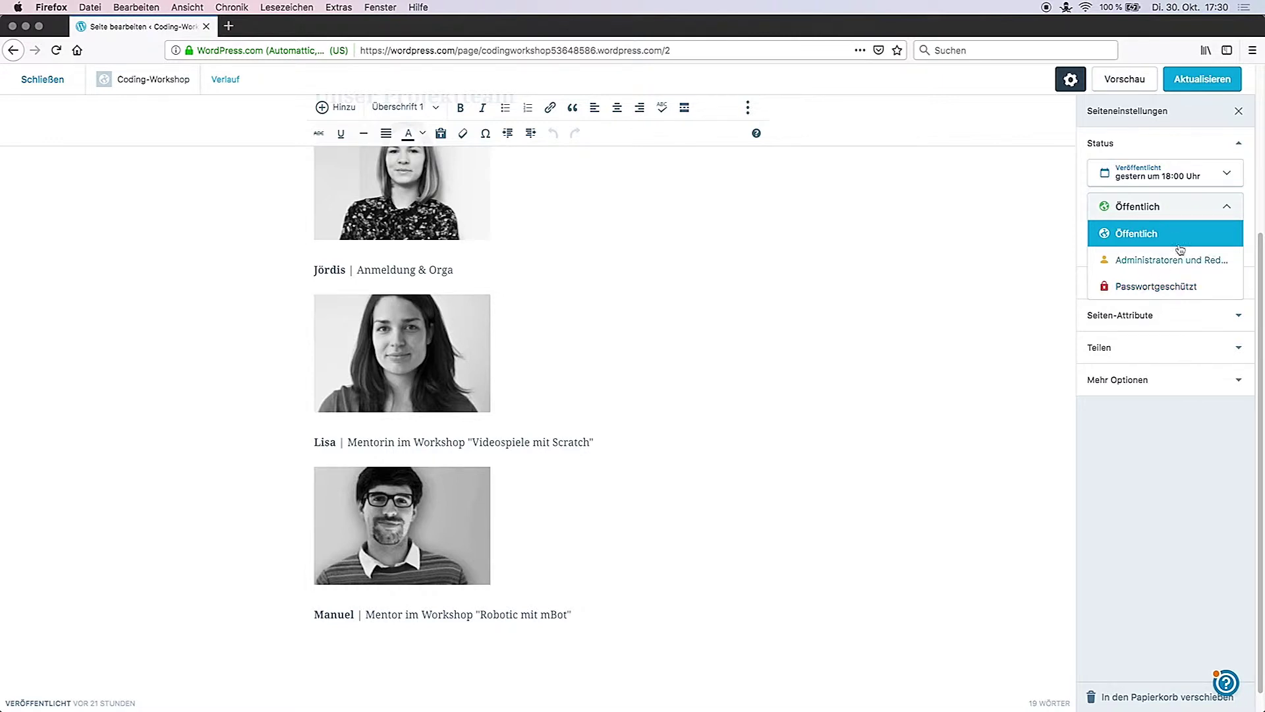
{"action": "left_click", "coordinate": [1224, 208]}
{"action": "left_click", "coordinate": [1245, 140]}
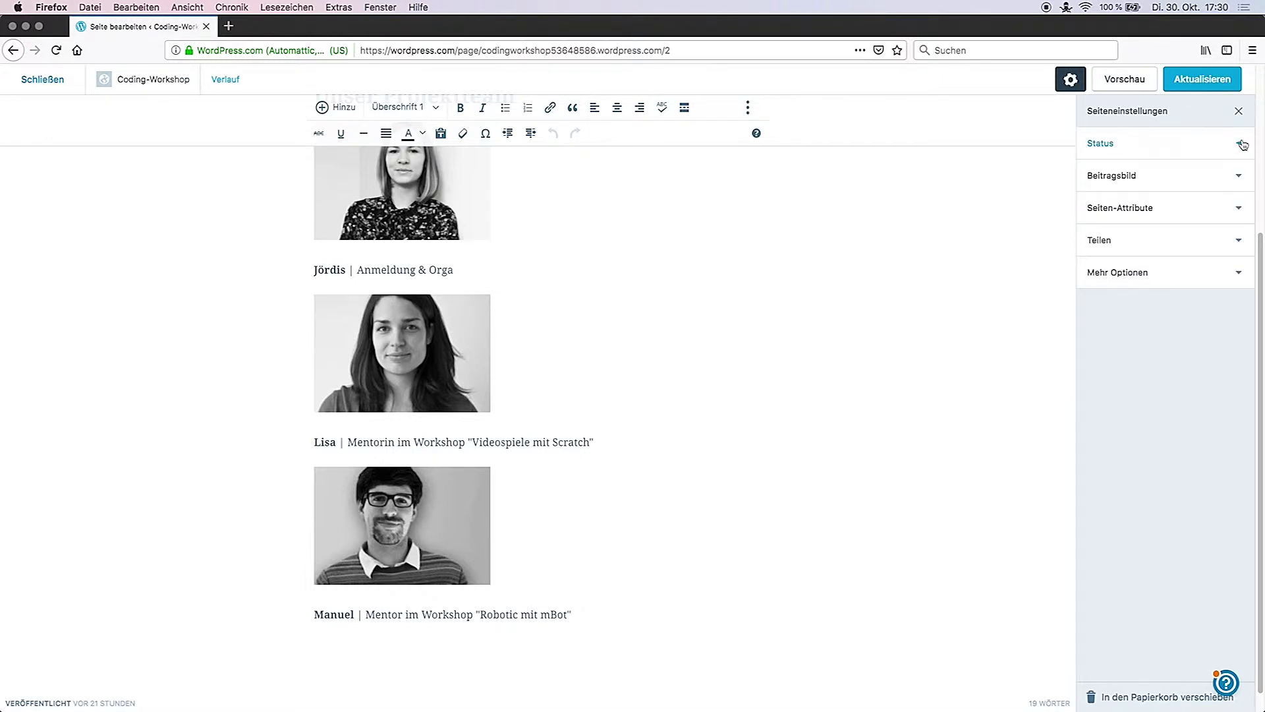
Step: Check Beitragsbild and Seiten-Attribute, leaving no featured image and the page top-level
{"action": "left_click", "coordinate": [1237, 176]}
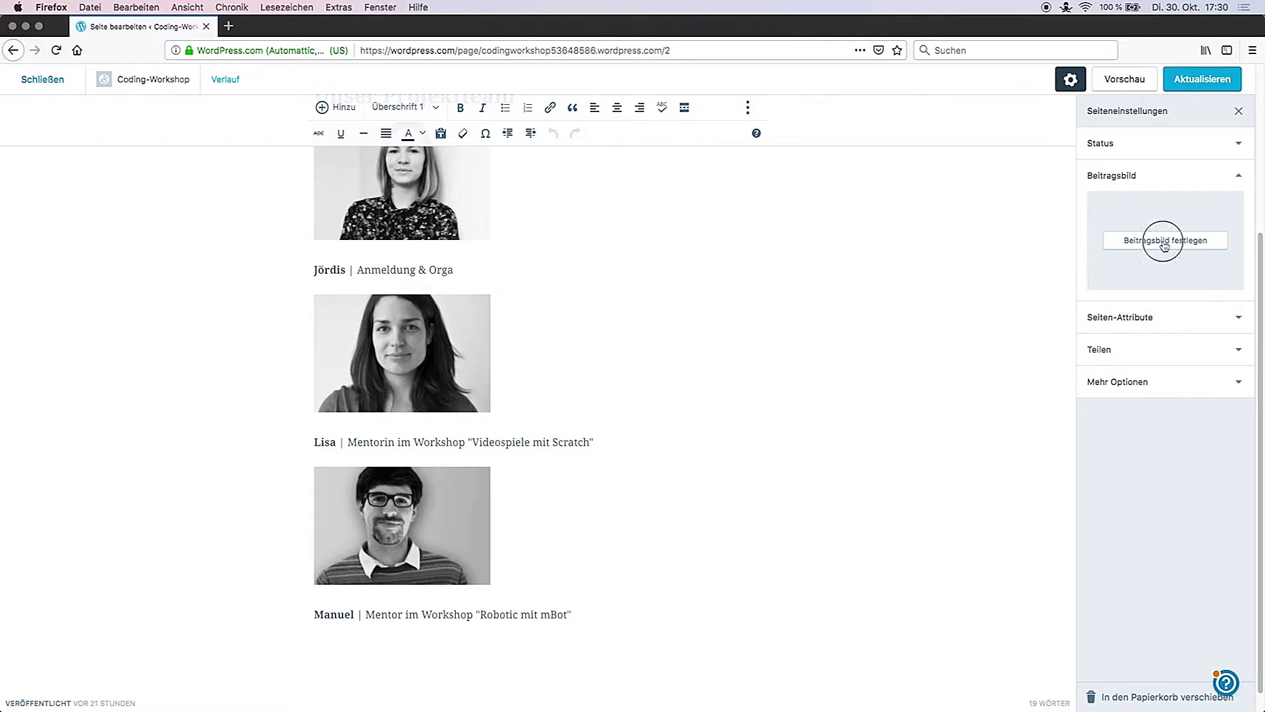
{"action": "left_click", "coordinate": [1160, 241]}
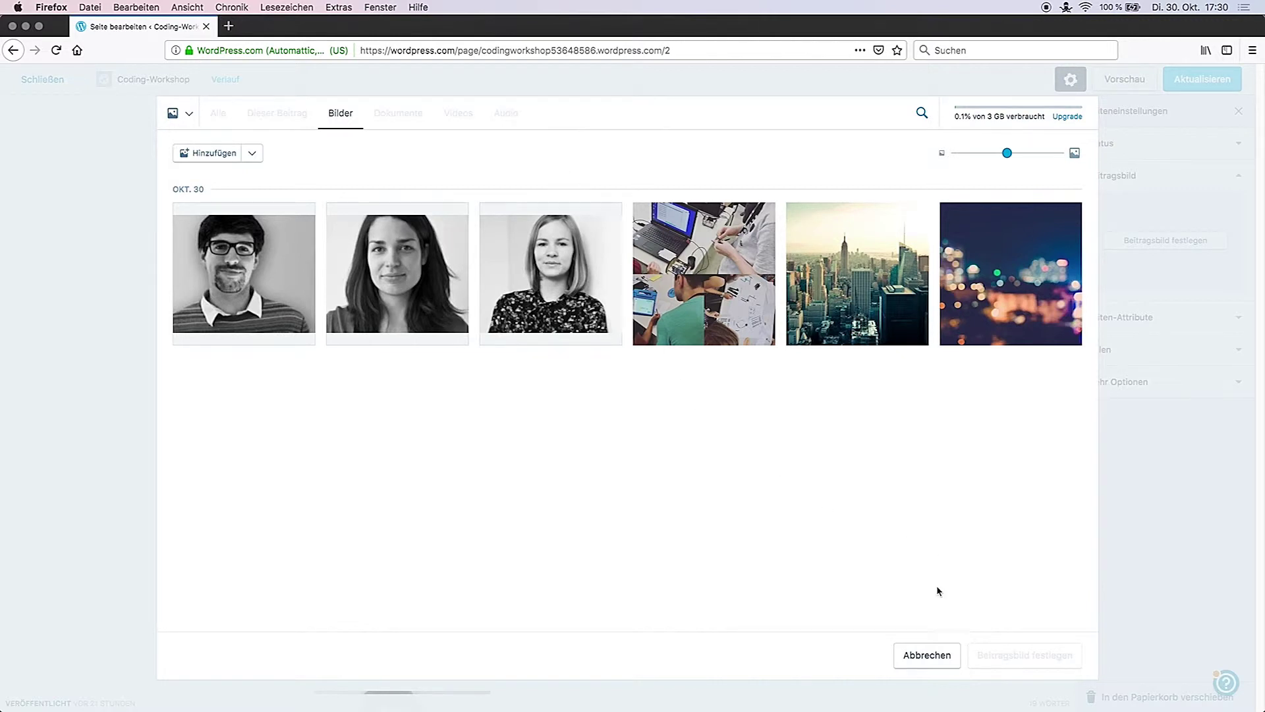
{"action": "left_click", "coordinate": [932, 654]}
{"action": "left_click", "coordinate": [1238, 175]}
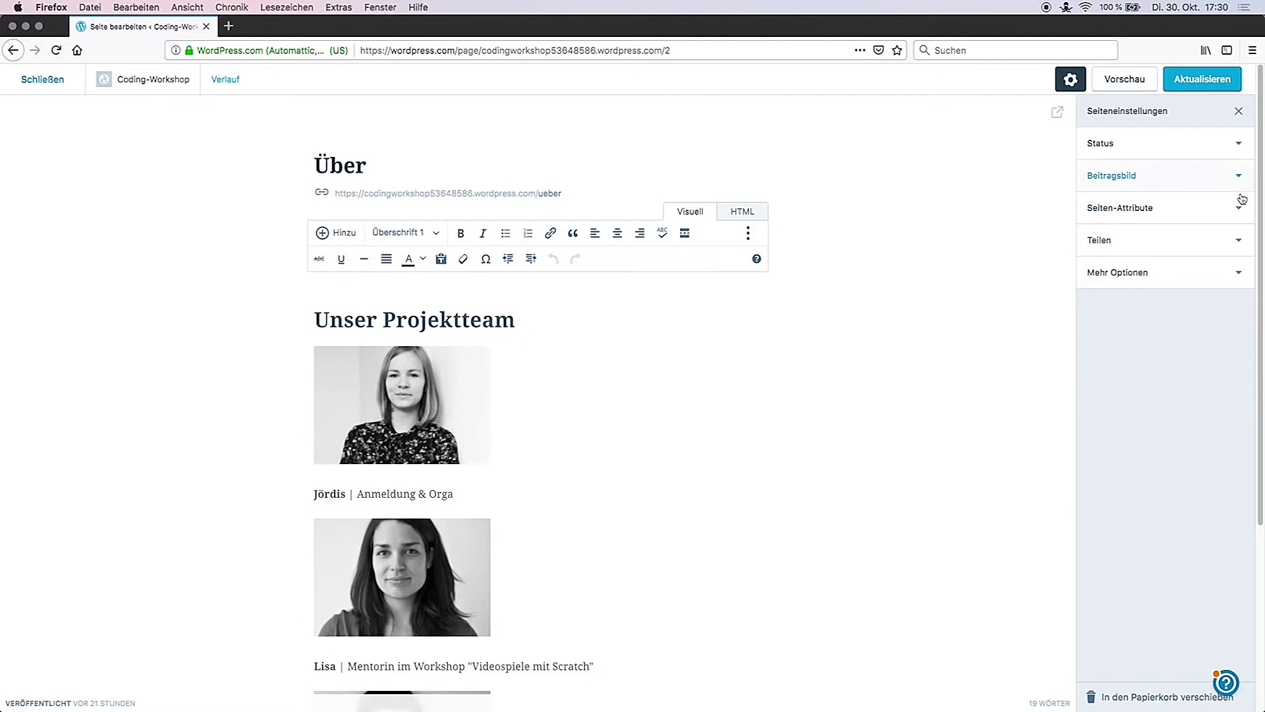
{"action": "left_click", "coordinate": [1240, 208]}
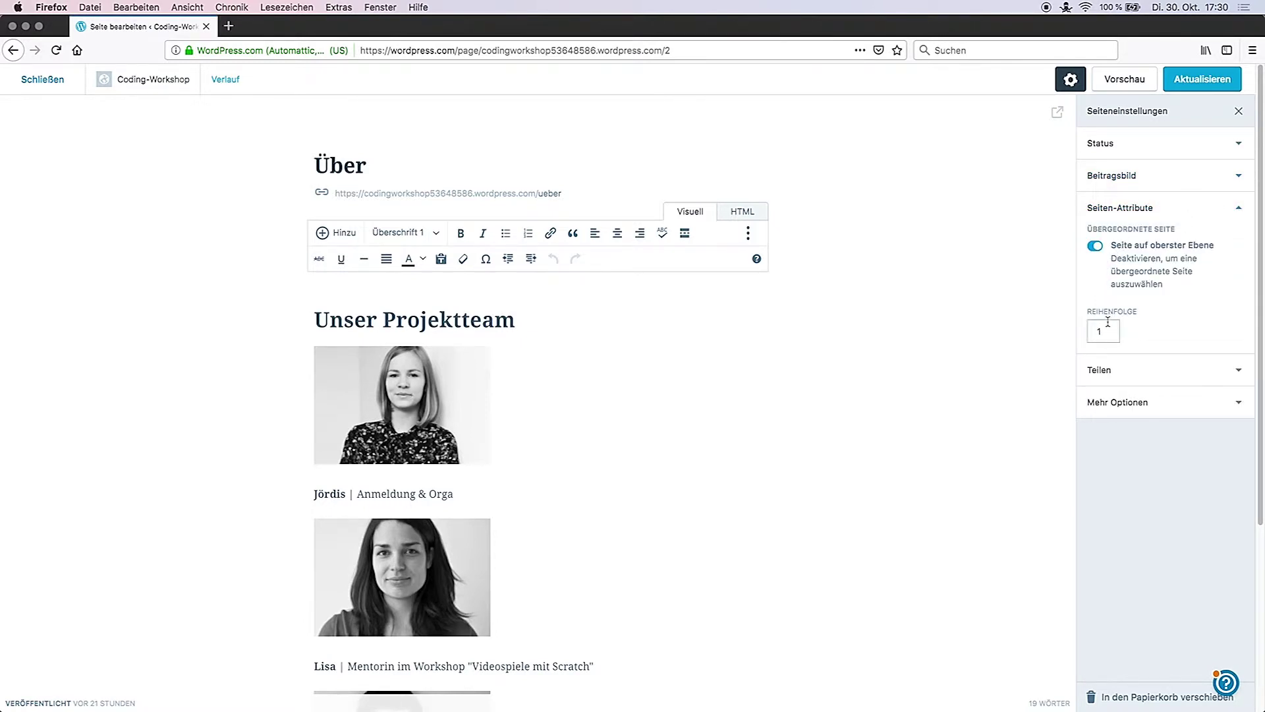
{"action": "left_click", "coordinate": [1095, 245]}
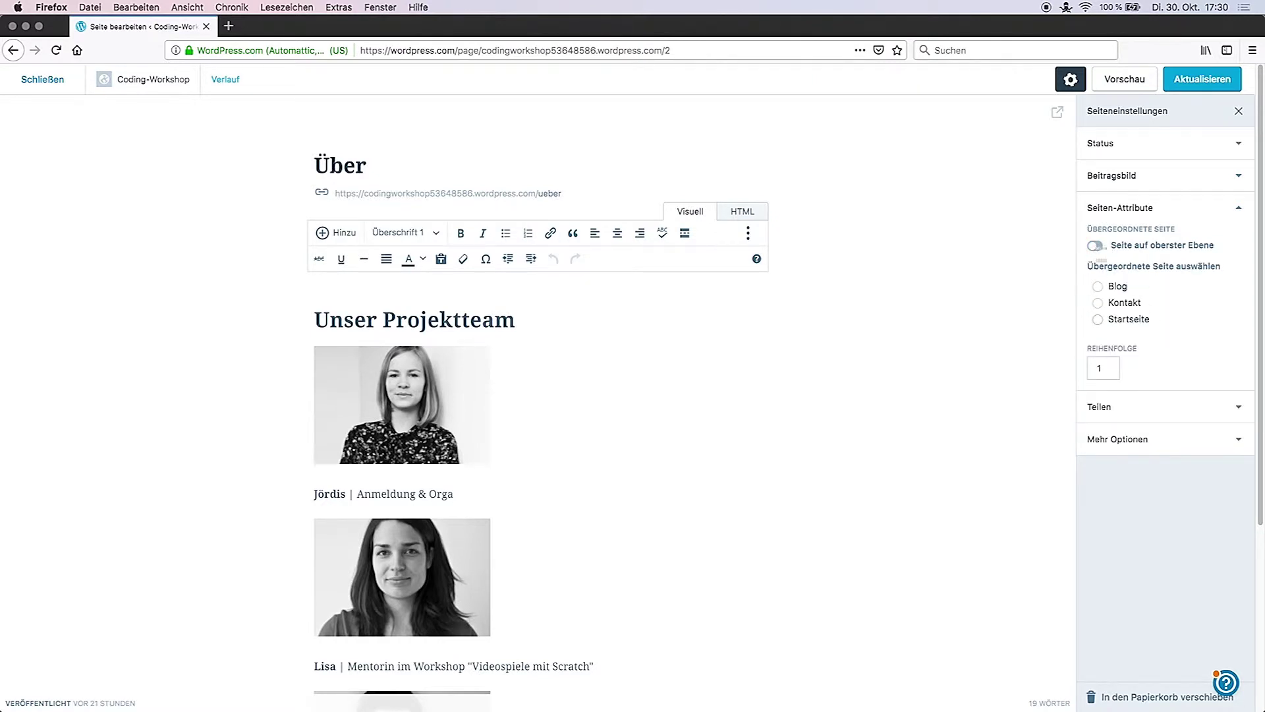
{"action": "left_click", "coordinate": [1095, 246]}
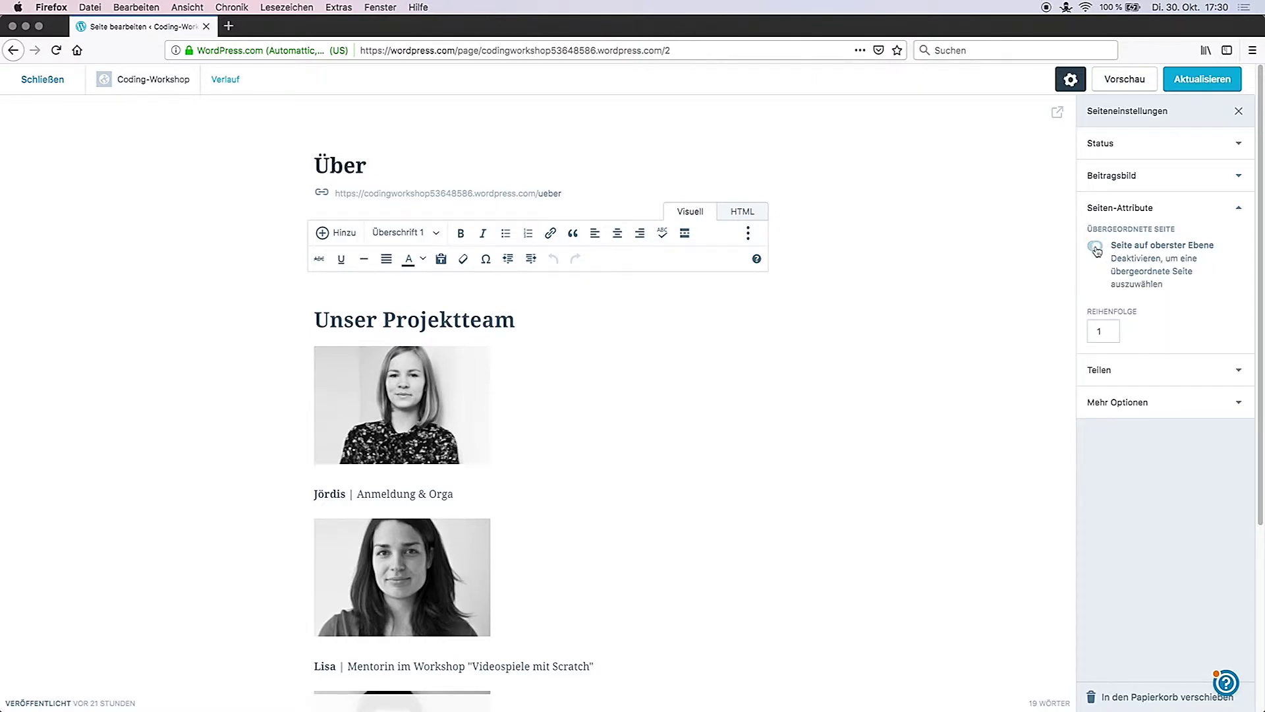
{"action": "left_click", "coordinate": [1244, 211]}
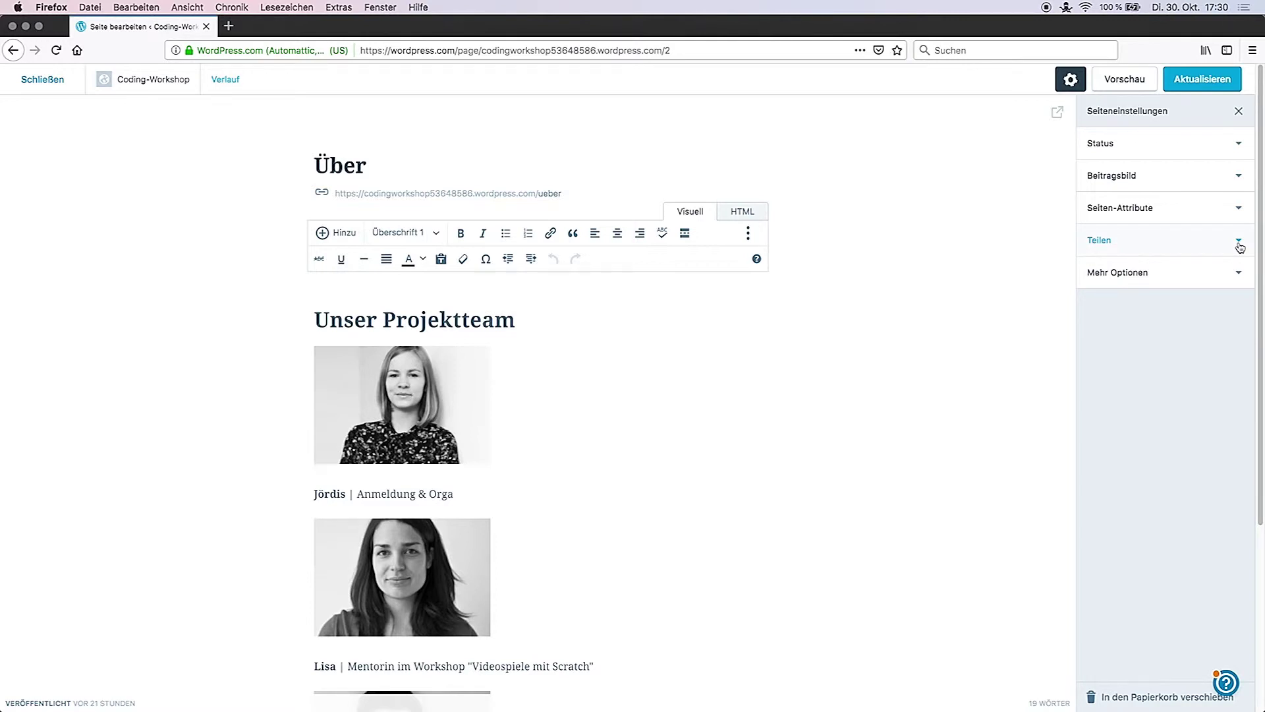
Step: Under Teilen, hide the share buttons and show the Like button
{"action": "left_click", "coordinate": [1239, 241]}
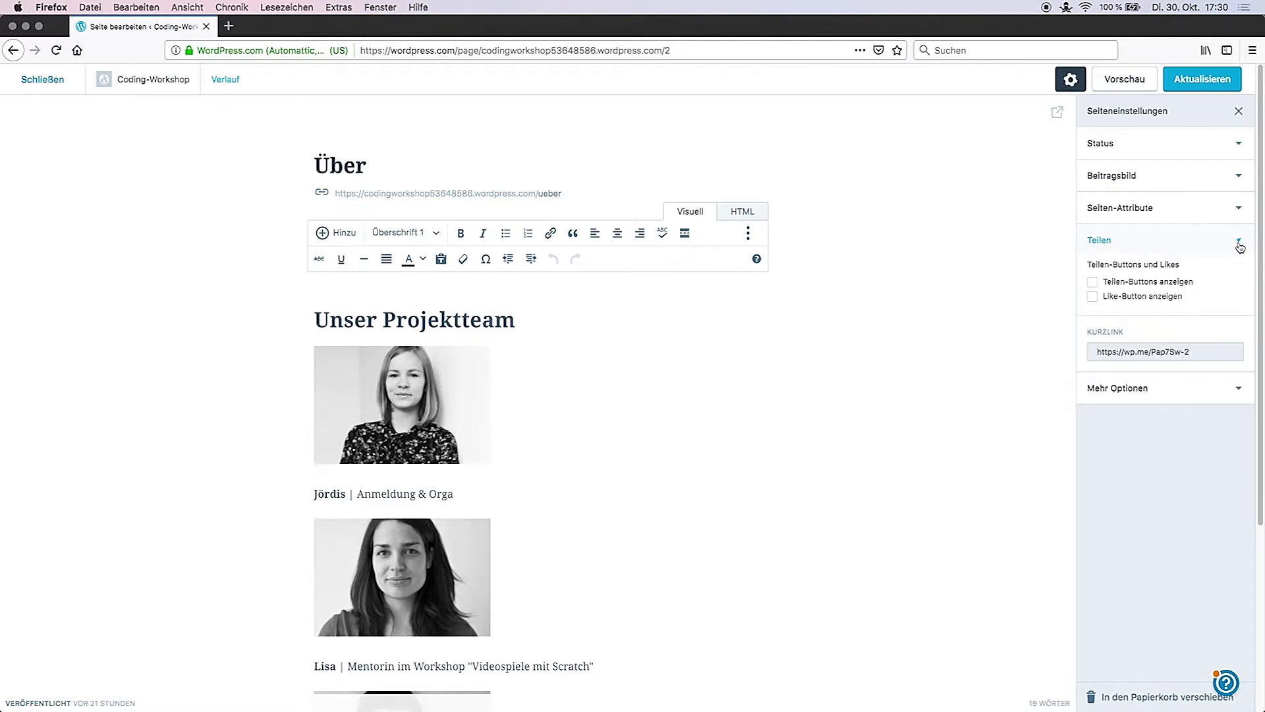
{"action": "left_click", "coordinate": [1092, 282]}
{"action": "left_click", "coordinate": [1092, 297]}
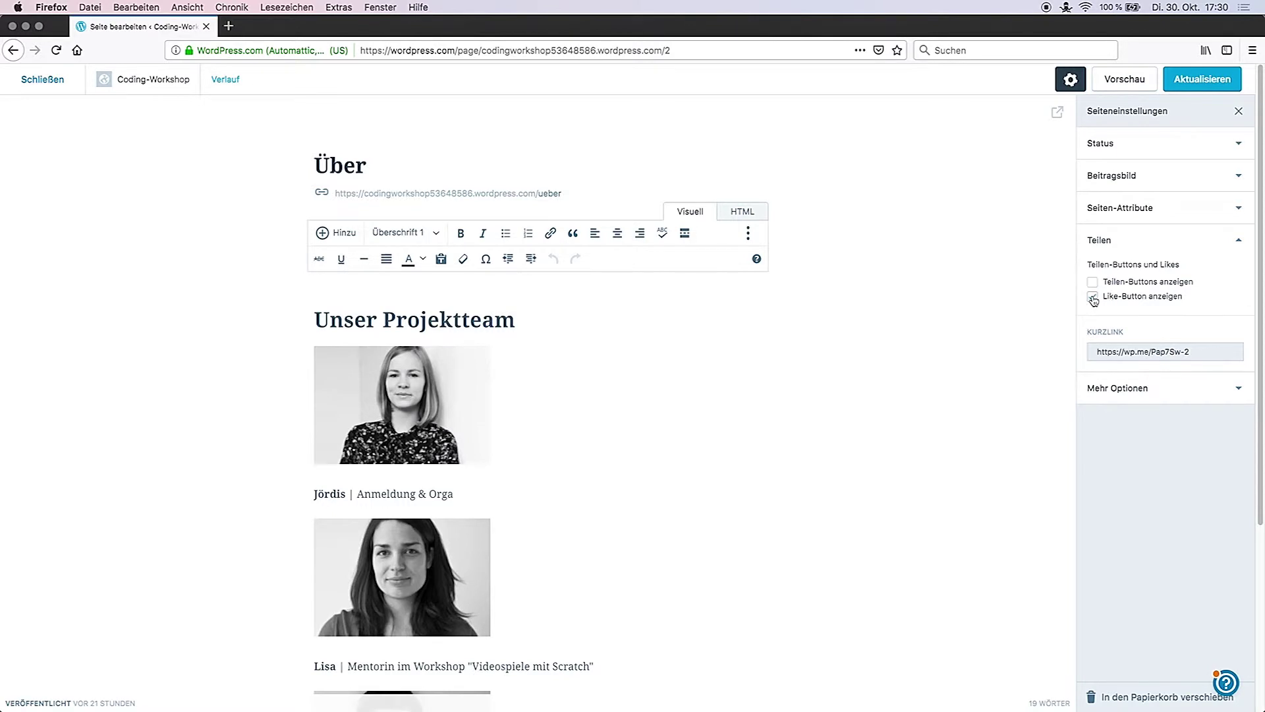
{"action": "left_click", "coordinate": [1238, 241]}
{"action": "left_click", "coordinate": [1242, 276]}
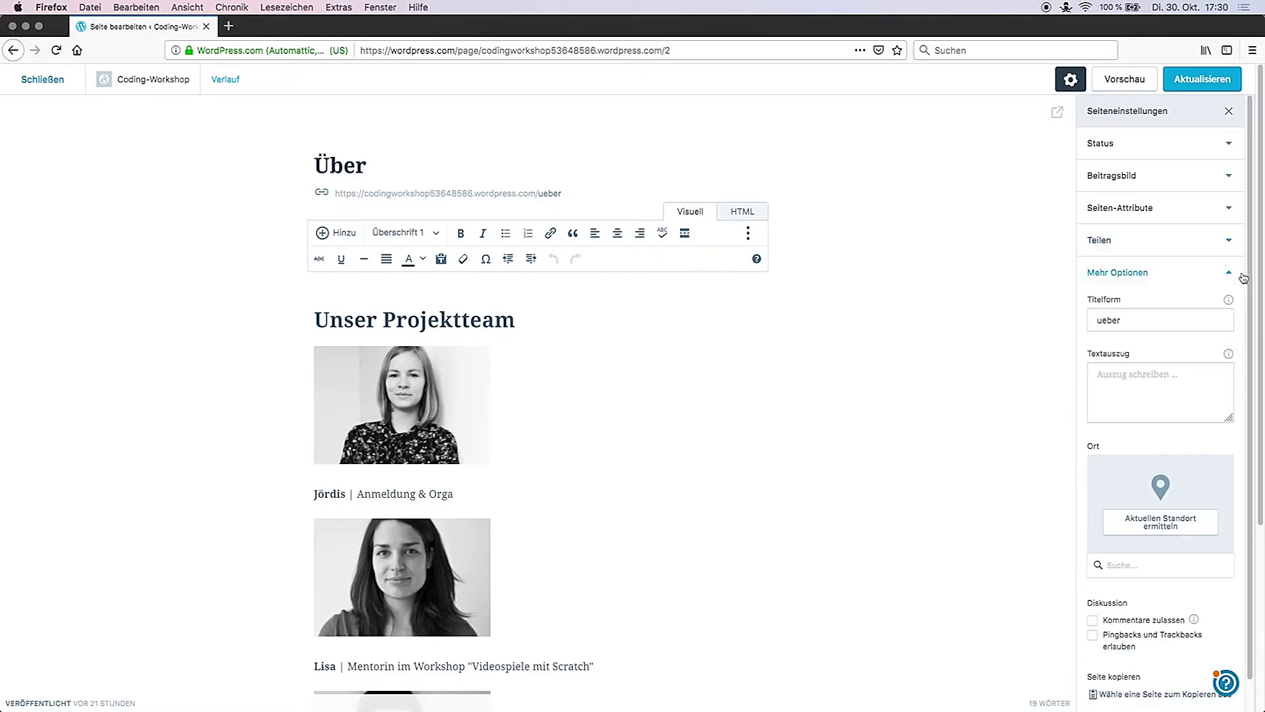
{"action": "left_click_drag", "start_coordinate": [1248, 280], "coordinate": [1245, 333]}
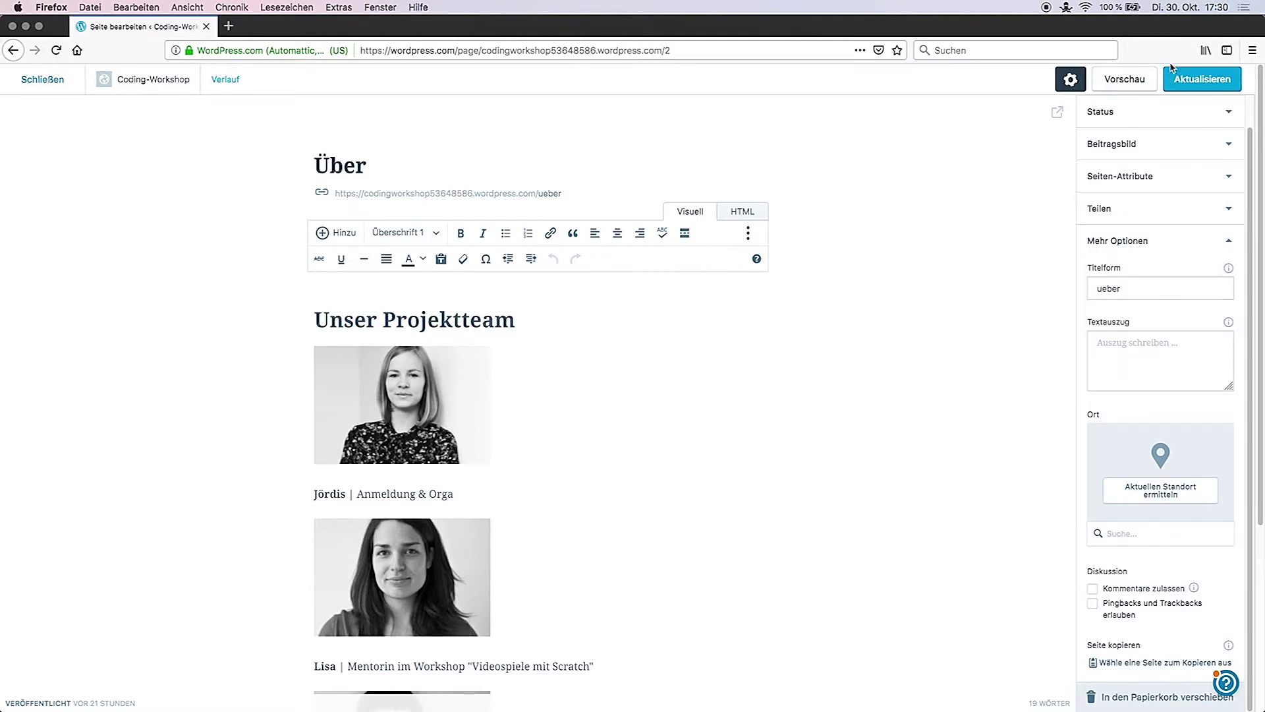
Step: Save the Über page update and return to the Seiten list
{"action": "left_click", "coordinate": [1197, 84]}
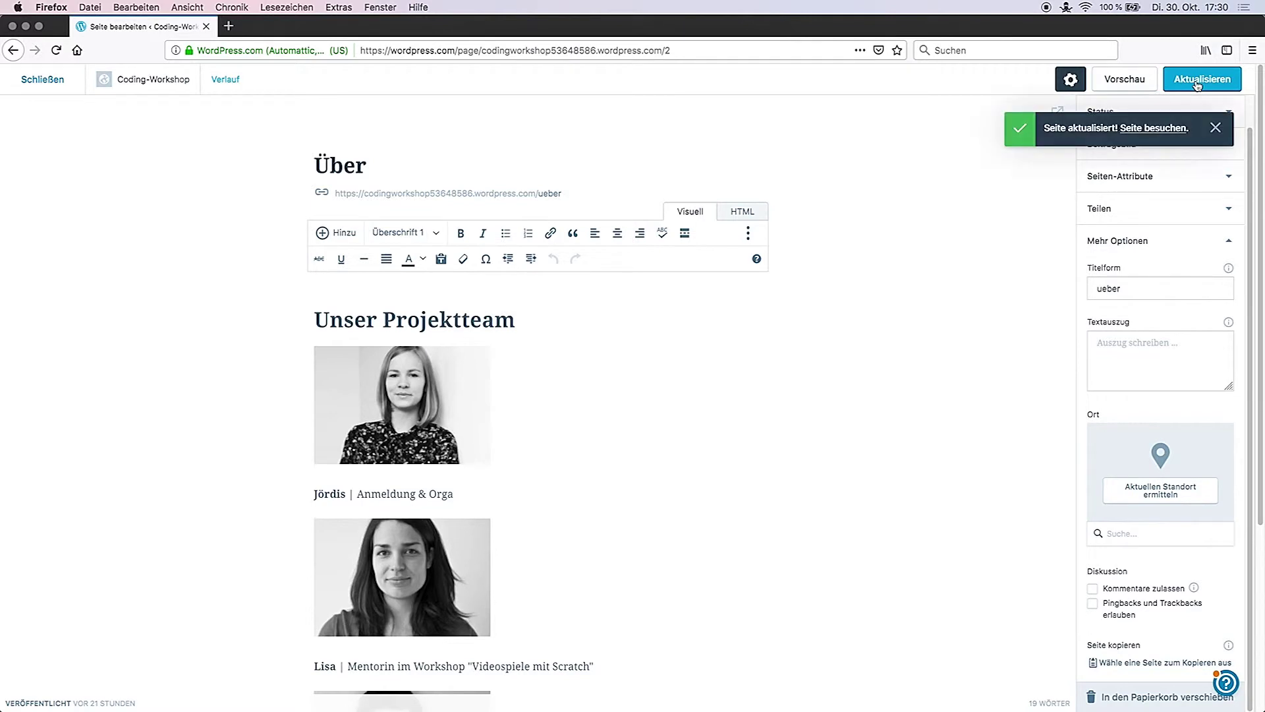
{"action": "left_click", "coordinate": [1216, 129]}
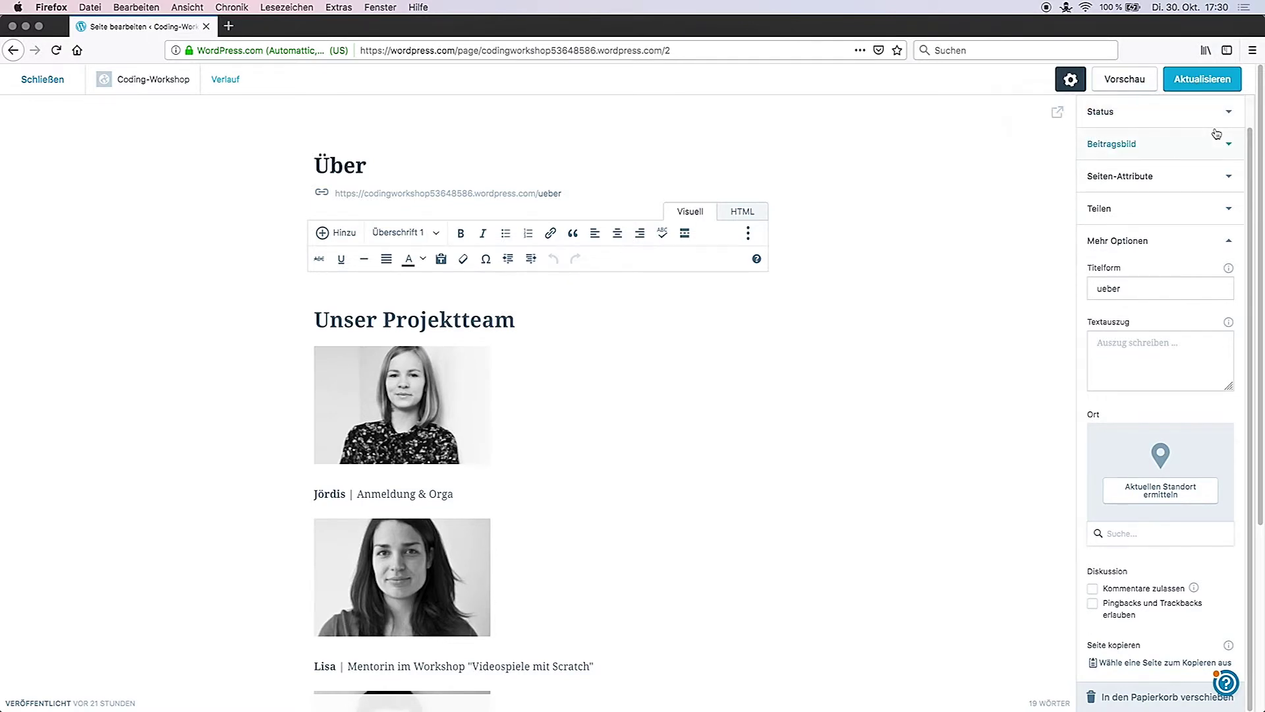
{"action": "left_click", "coordinate": [43, 80]}
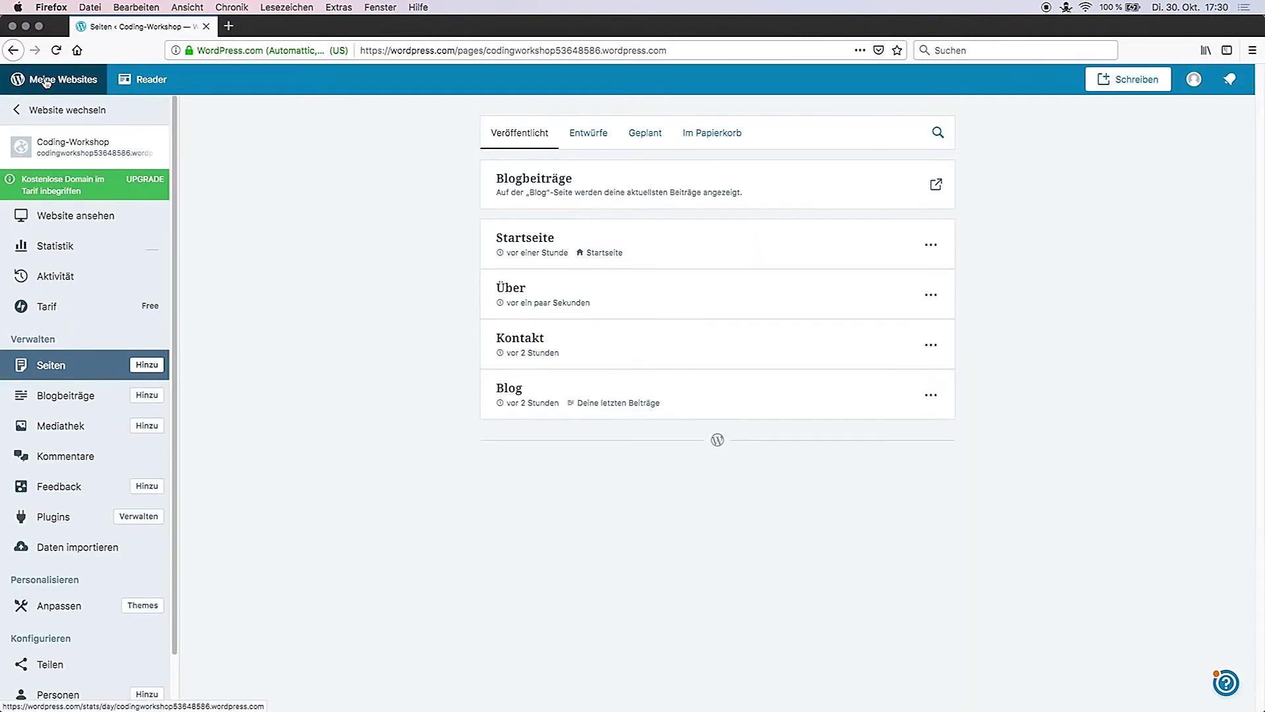
Step: Write a new post '#04 Tutorial Python' with intro text, the embedded tutorial video and a closing paragraph
{"action": "left_click", "coordinate": [50, 401]}
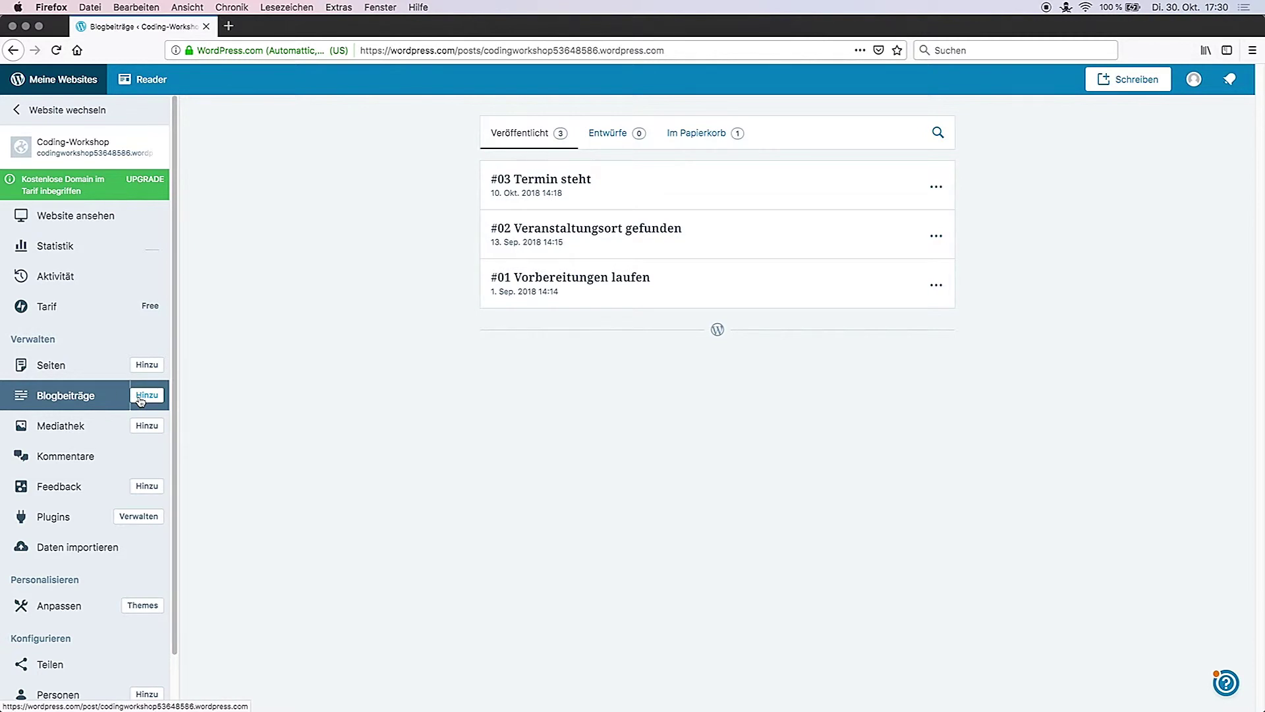
{"action": "left_click", "coordinate": [141, 397]}
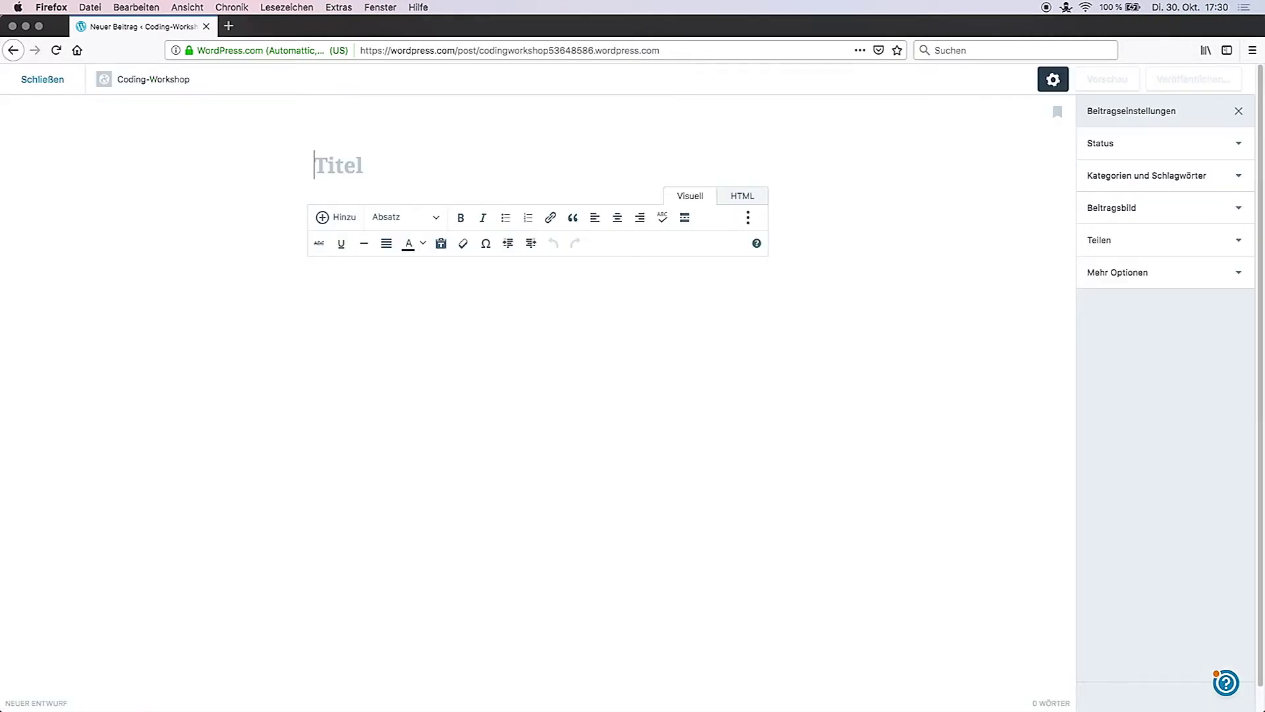
{"action": "type", "text": "#04 Tutorial Python"}
{"action": "left_click", "coordinate": [362, 292]}
{"action": "type", "text": "Um die Wartezeit bis zum Workshop zu verkürzen"}
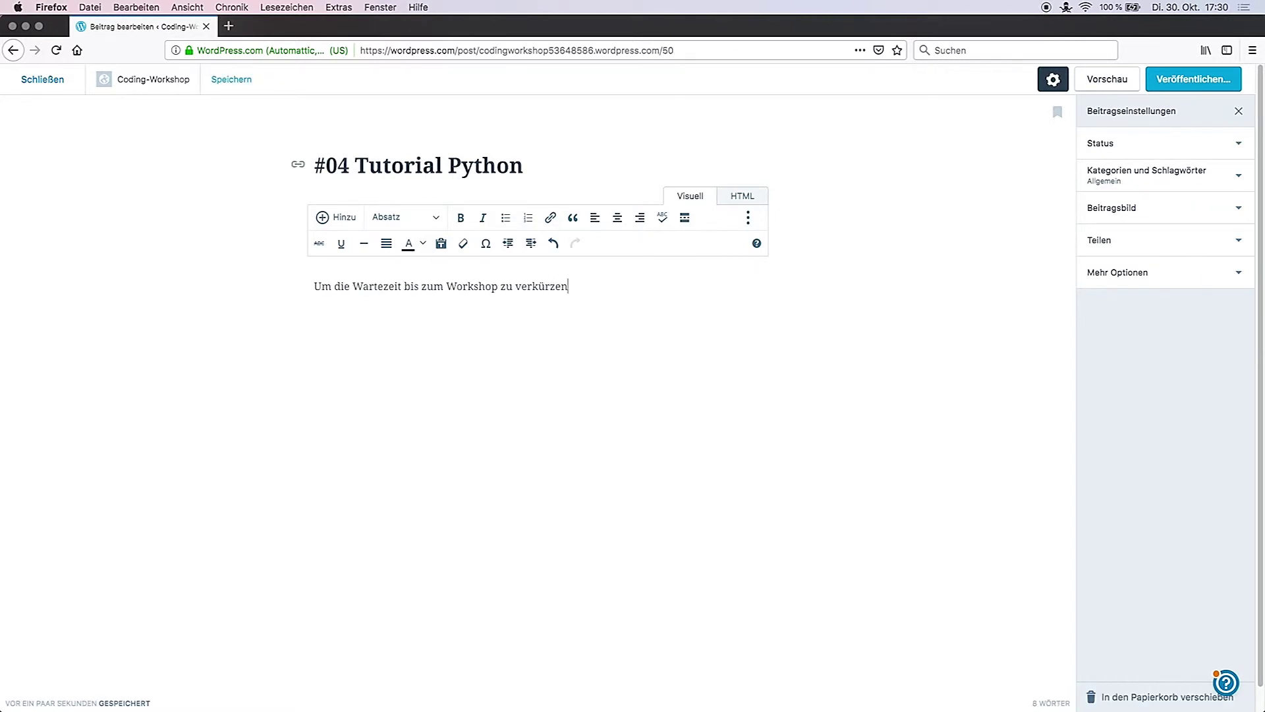
{"action": "type", "text": ", kannst du dir ein Tutorial zu Python anschauen:"}
{"action": "key", "text": "Return"}
{"action": "key", "text": "super+v"}
{"action": "key", "text": "Return"}
{"action": "type", "text": "Auf der Seite python-kurs.eu findest du noch mehr Informationen und Tutorials zu Python."}
{"action": "left_click_drag", "start_coordinate": [382, 621], "coordinate": [458, 620]}
{"action": "left_click", "coordinate": [551, 218]}
{"action": "type", "text": "www.python-kurs.eu"}
{"action": "left_click", "coordinate": [676, 527]}
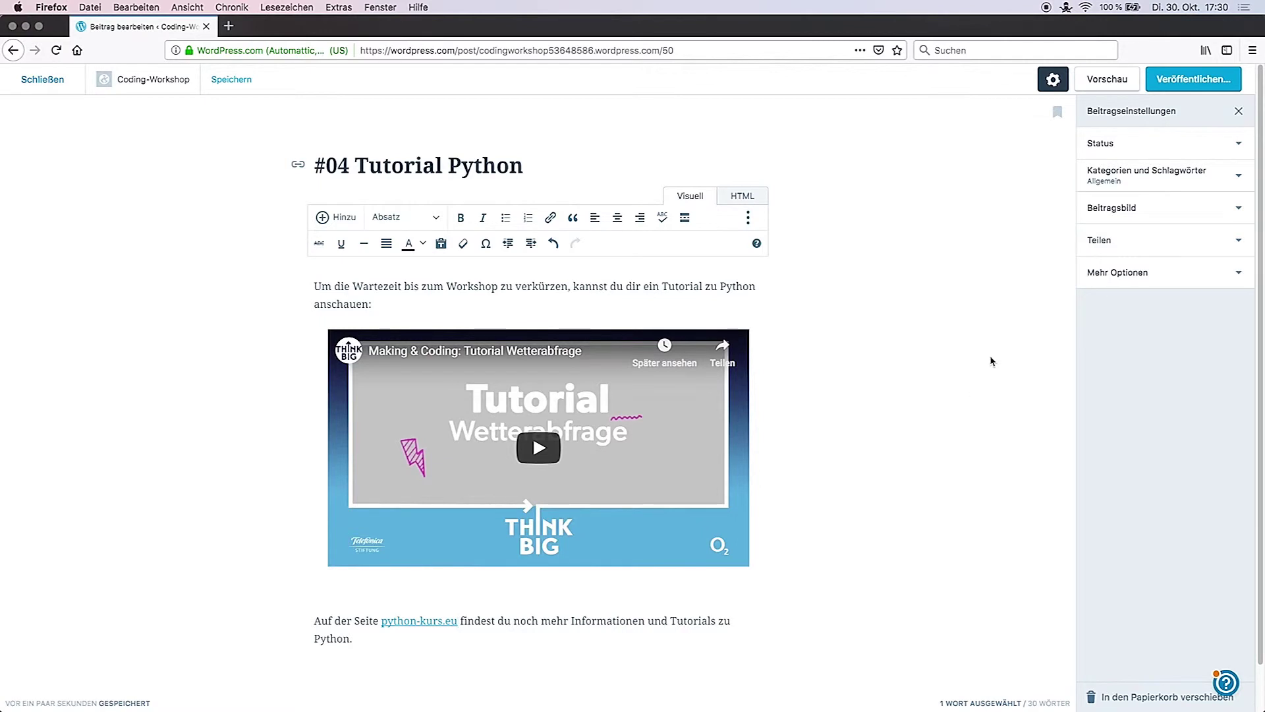
{"action": "left_click", "coordinate": [1177, 174]}
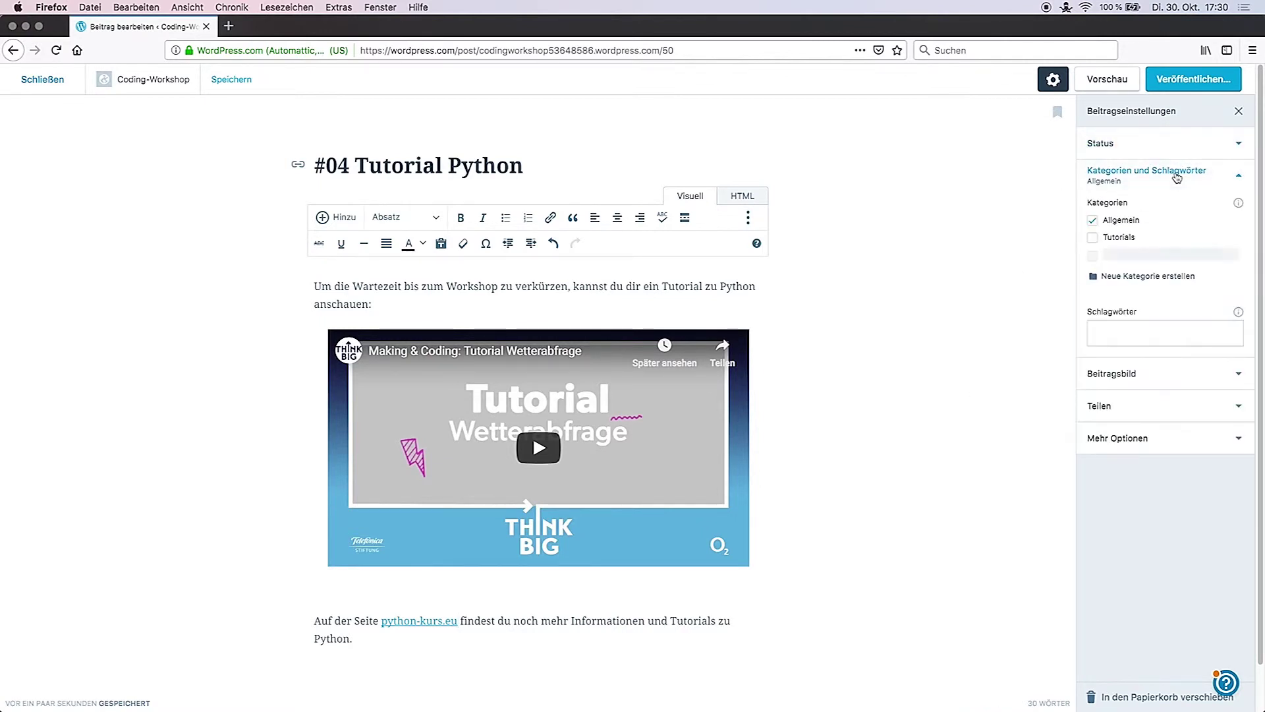
{"action": "left_click", "coordinate": [1093, 239]}
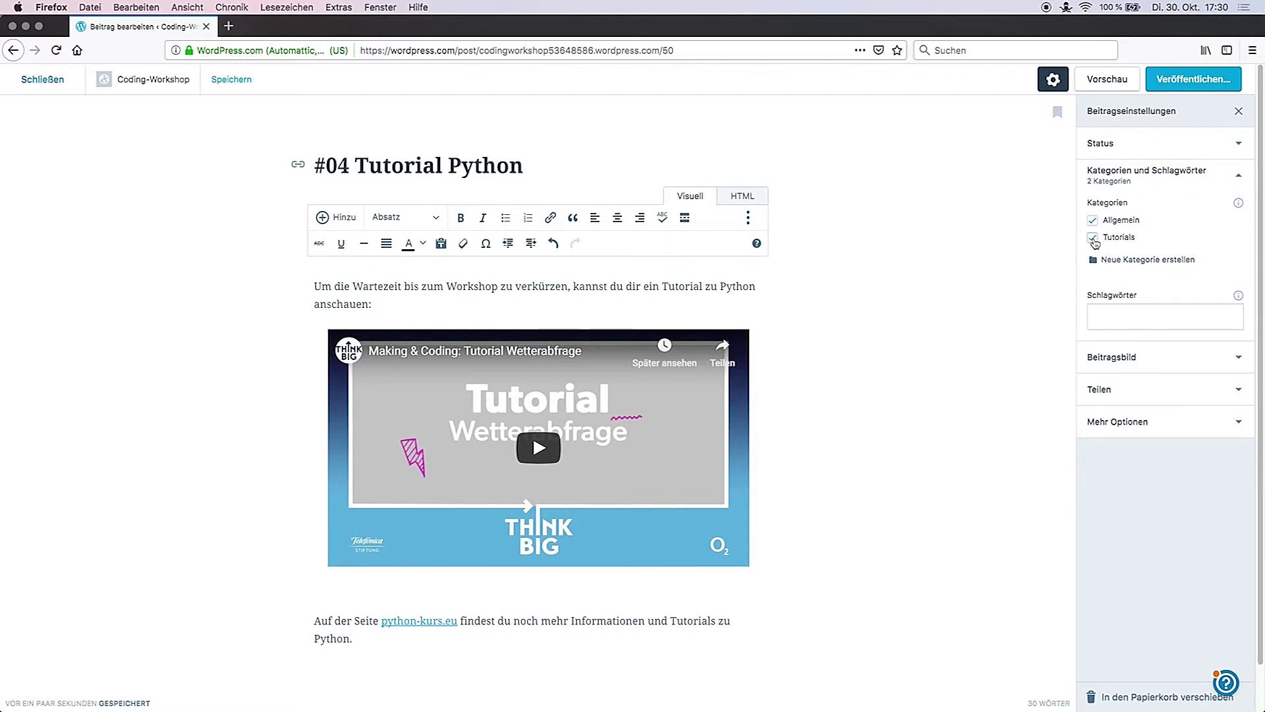
{"action": "left_click", "coordinate": [44, 81]}
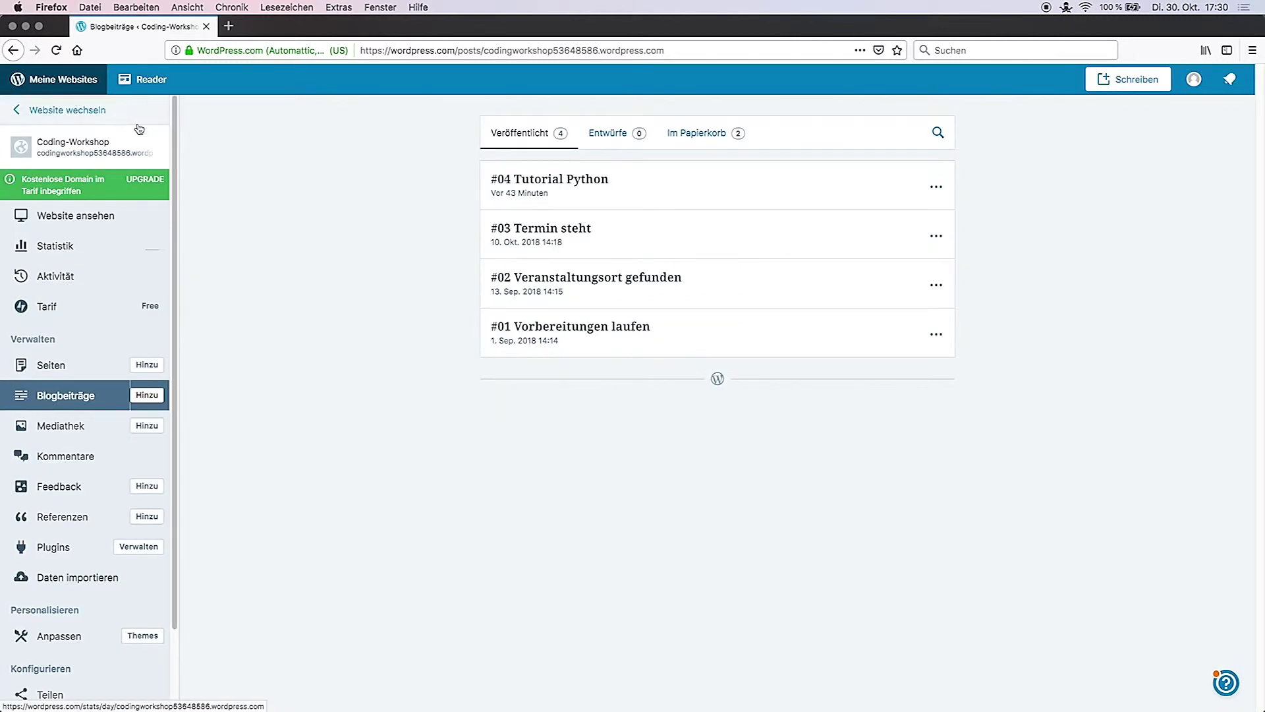
Step: Activate the free Radcliffe 2 theme and open Website-Informationen in the Customizer
{"action": "left_click_drag", "start_coordinate": [173, 146], "coordinate": [179, 280]}
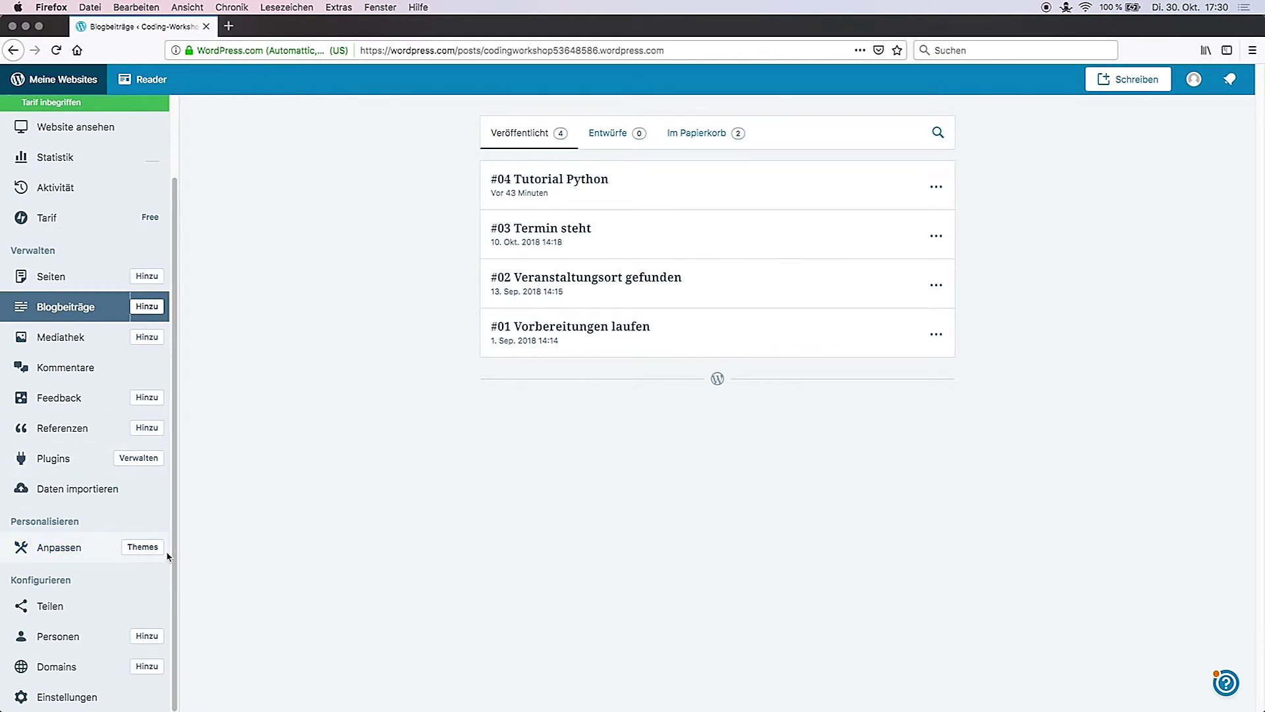
{"action": "left_click", "coordinate": [133, 546]}
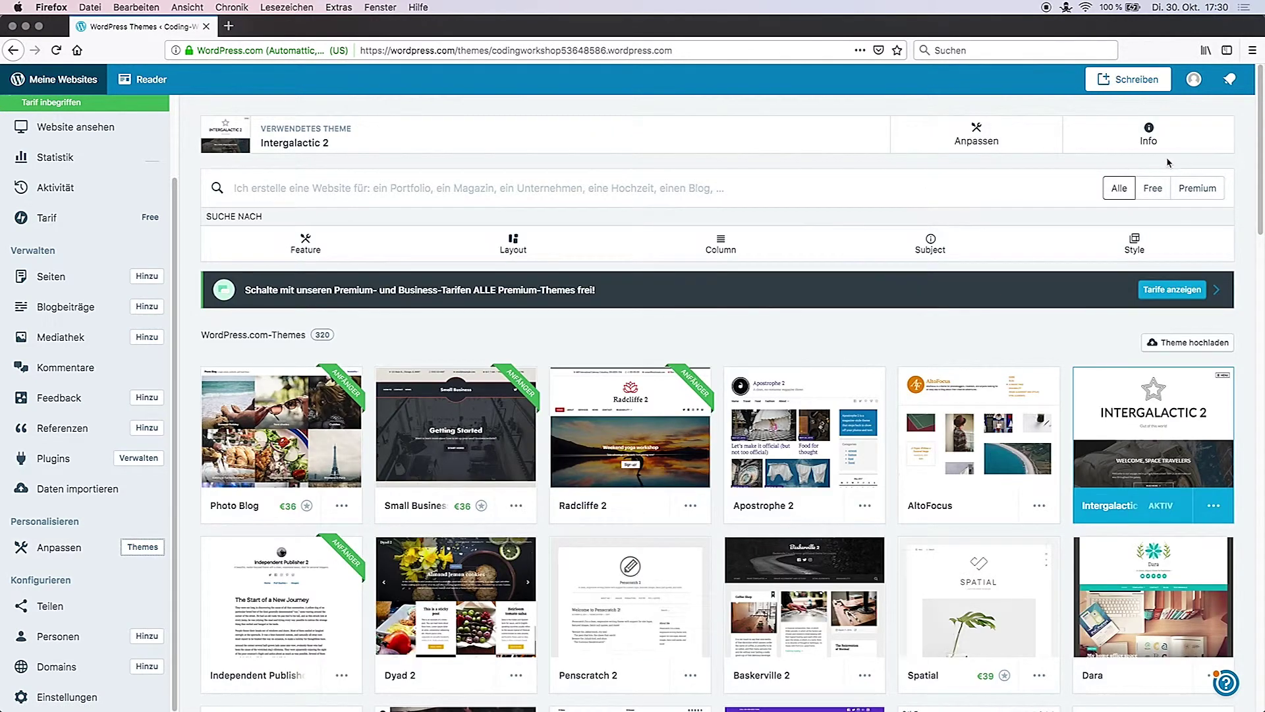
{"action": "left_click", "coordinate": [1153, 190]}
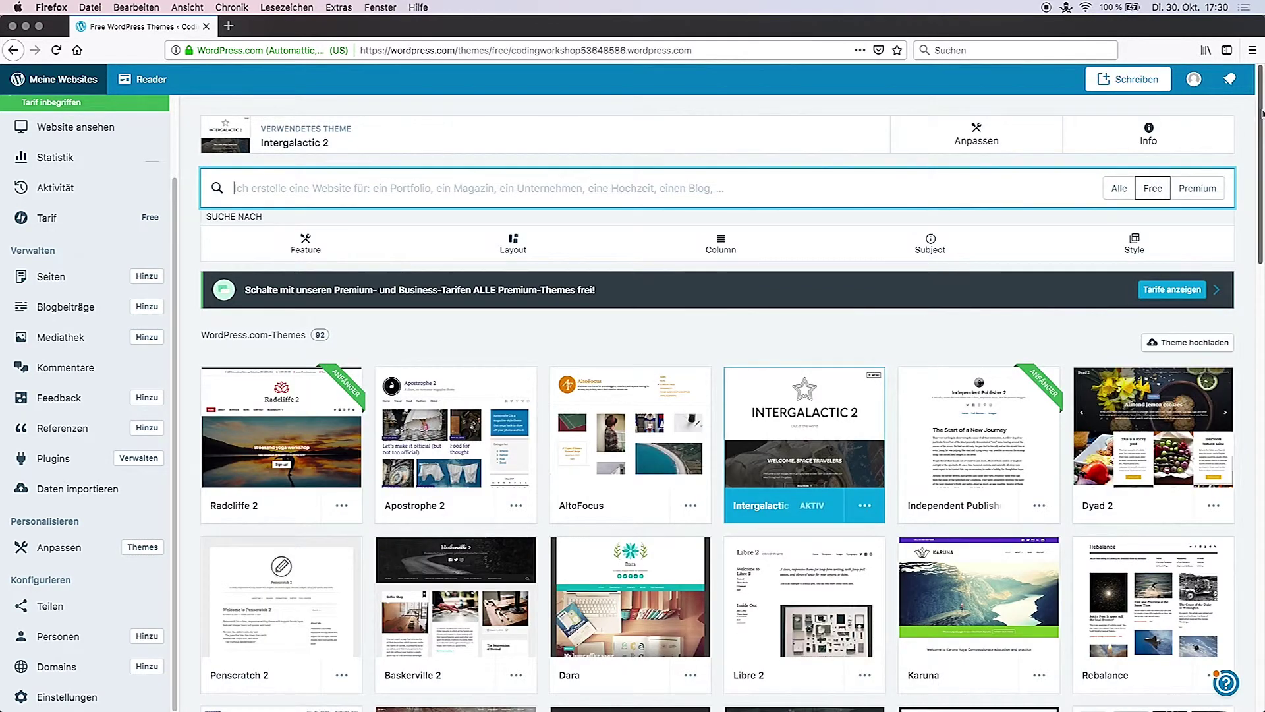
{"action": "left_click_drag", "start_coordinate": [1257, 110], "coordinate": [1258, 96]}
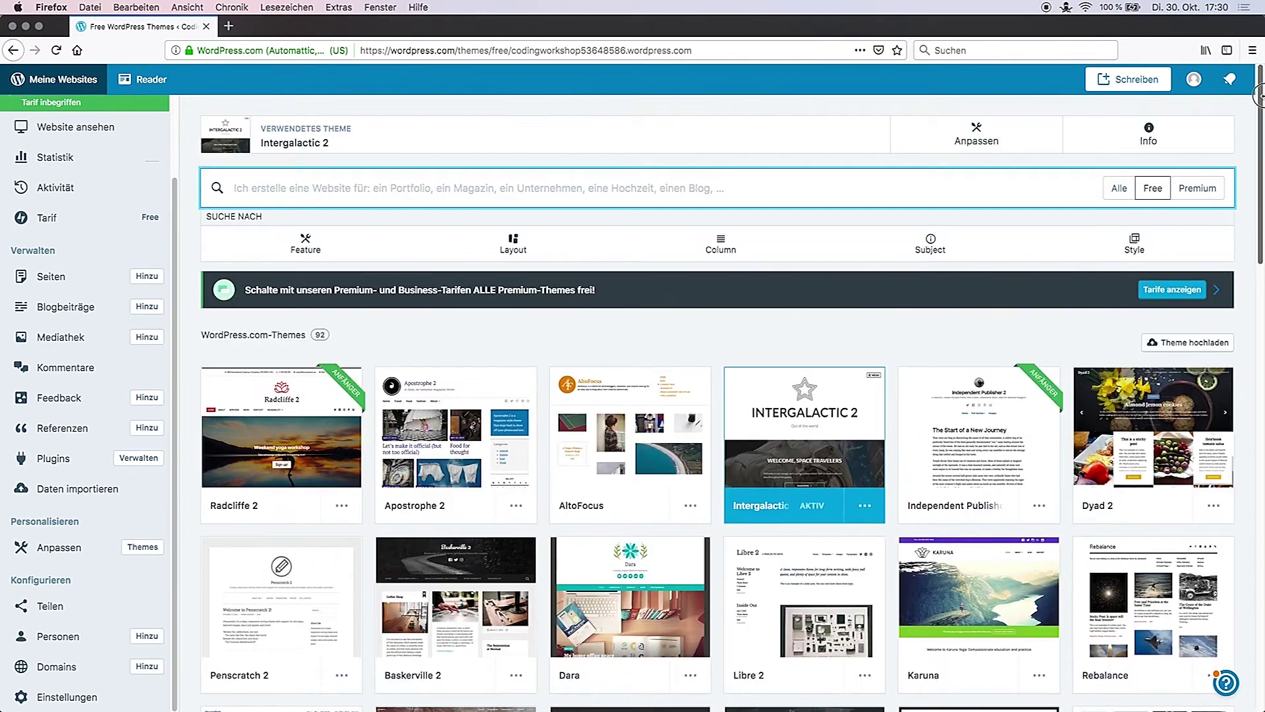
{"action": "left_click", "coordinate": [340, 507]}
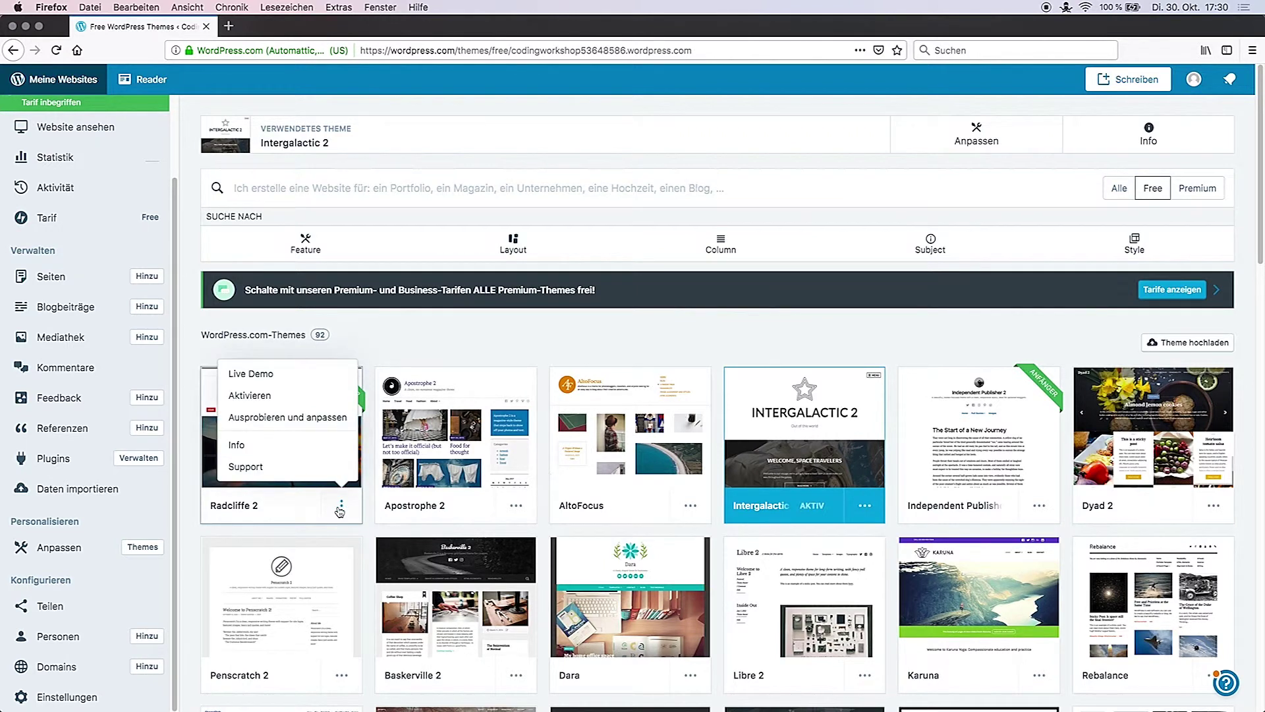
{"action": "left_click", "coordinate": [269, 399]}
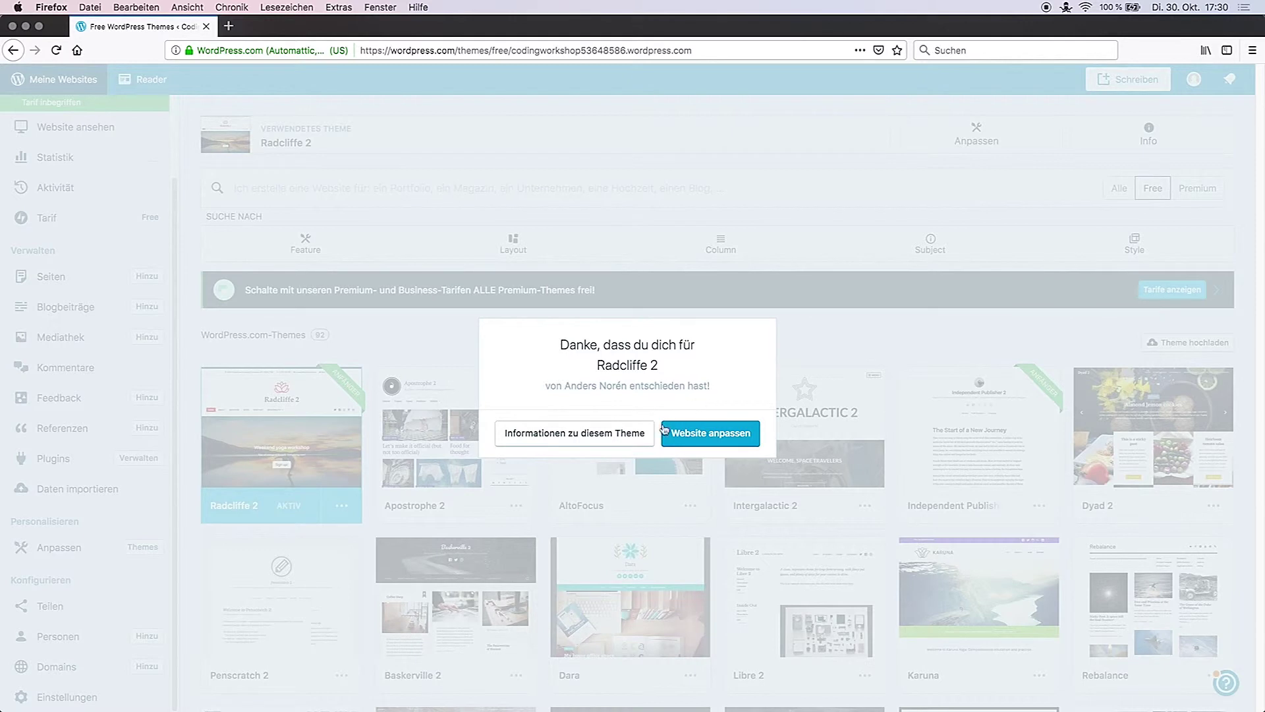
{"action": "left_click", "coordinate": [725, 428]}
{"action": "left_click", "coordinate": [187, 209]}
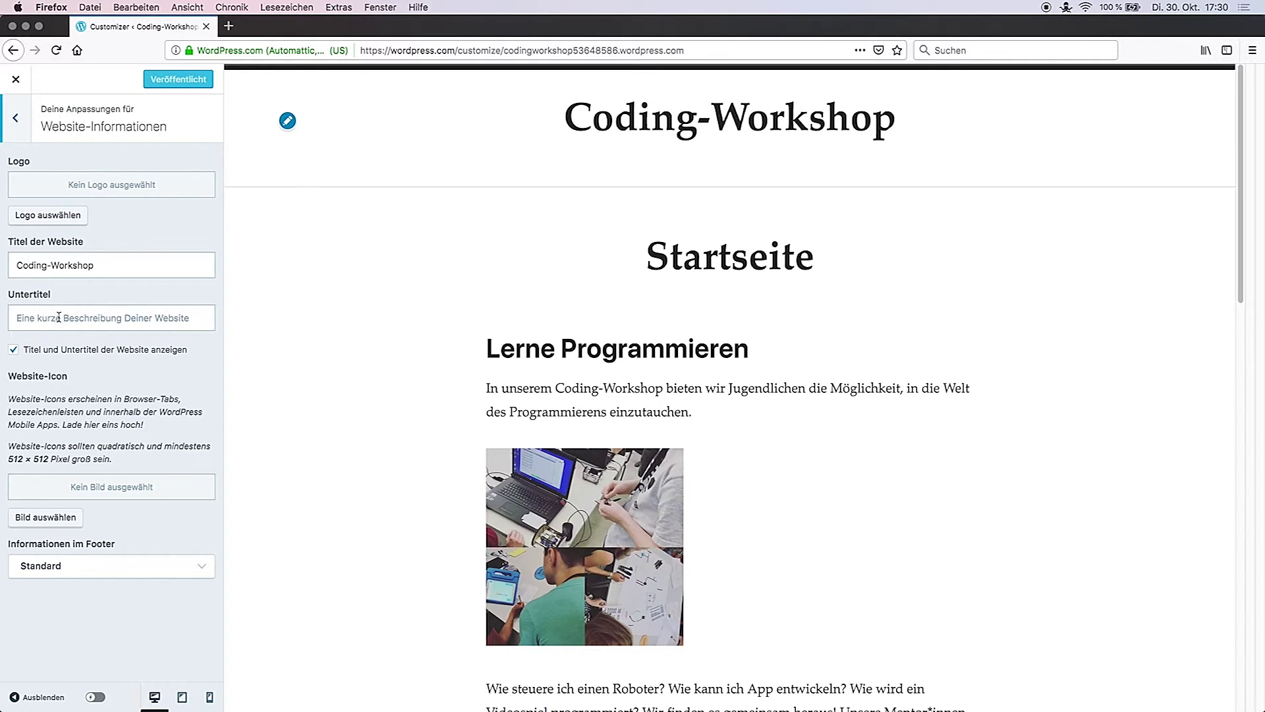
Step: Upload the programming-languages logo, crop it, and shrink it with the Logo Size slider
{"action": "left_click", "coordinate": [58, 215]}
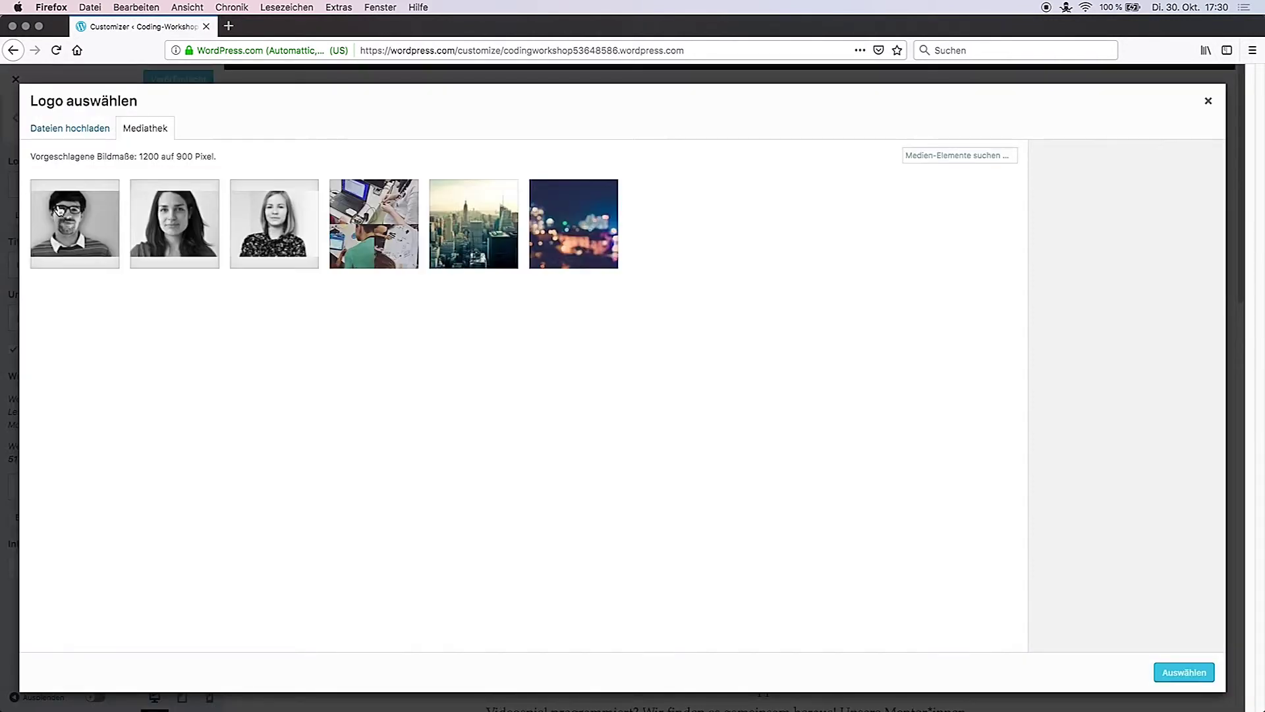
{"action": "left_click", "coordinate": [59, 129]}
{"action": "left_click", "coordinate": [580, 362]}
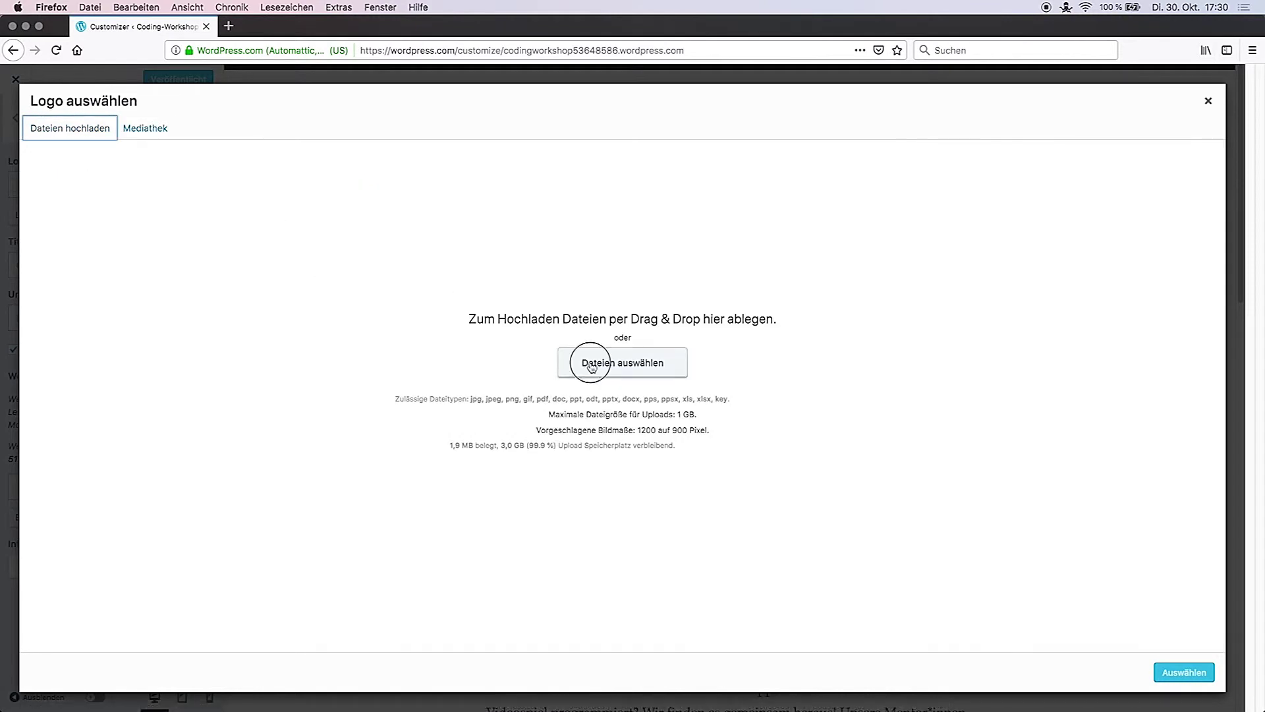
{"action": "double_click", "coordinate": [540, 189]}
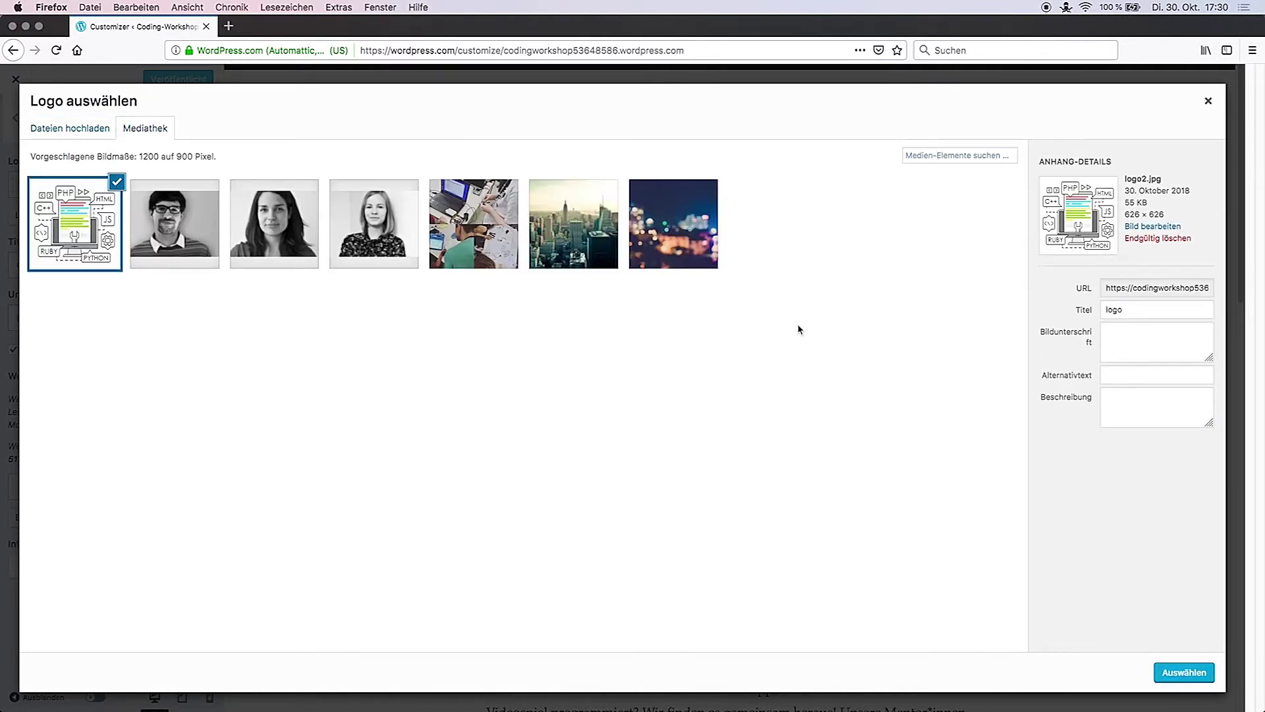
{"action": "left_click", "coordinate": [1184, 672]}
{"action": "left_click", "coordinate": [1039, 672]}
{"action": "left_click", "coordinate": [104, 431]}
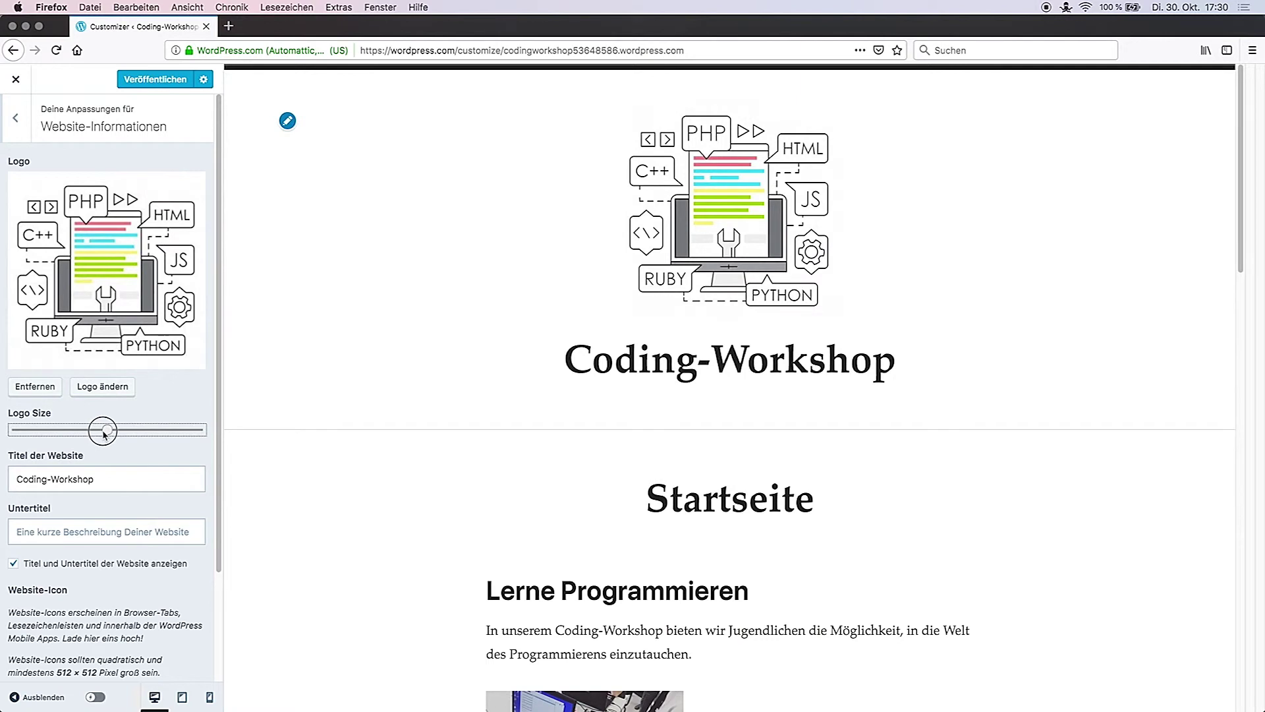
{"action": "left_click_drag", "start_coordinate": [104, 432], "coordinate": [53, 429]}
{"action": "left_click_drag", "start_coordinate": [218, 412], "coordinate": [210, 521]}
Step: Upload icon.png and crop the light bulb image as the site icon
{"action": "left_click", "coordinate": [46, 604]}
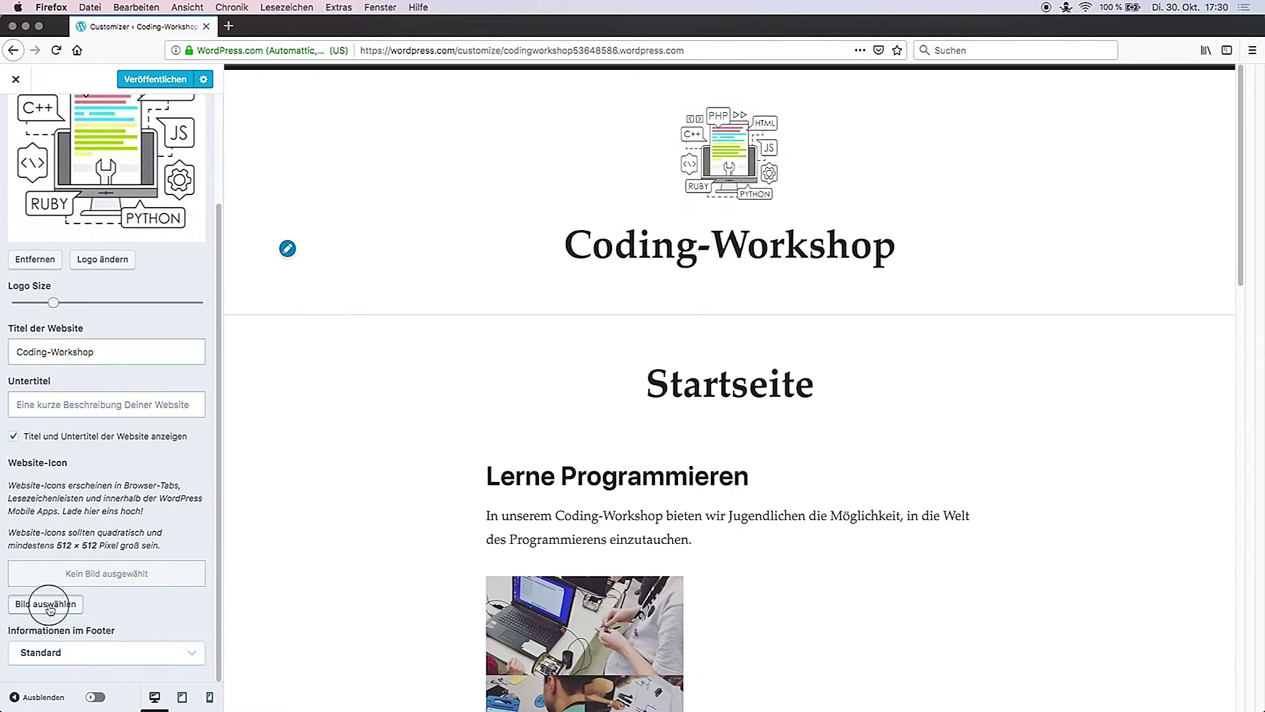
{"action": "left_click", "coordinate": [70, 128]}
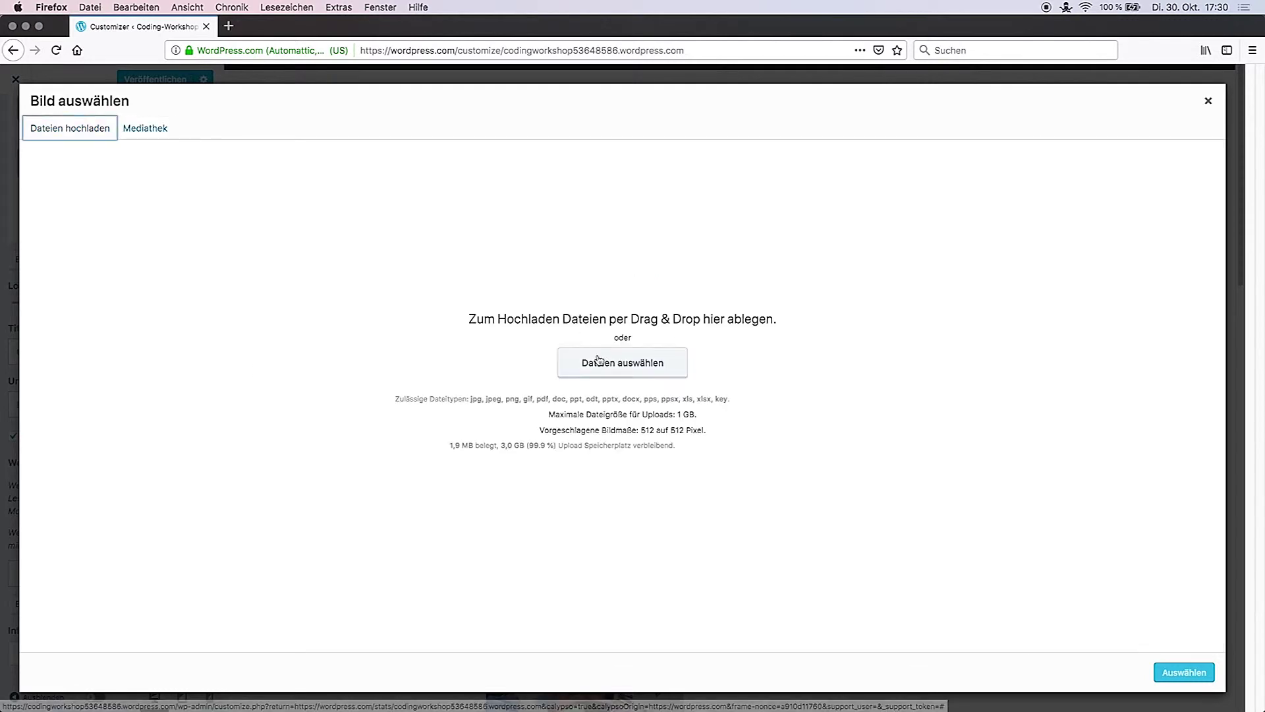
{"action": "left_click", "coordinate": [638, 359]}
{"action": "left_click", "coordinate": [533, 177]}
{"action": "left_click", "coordinate": [831, 398]}
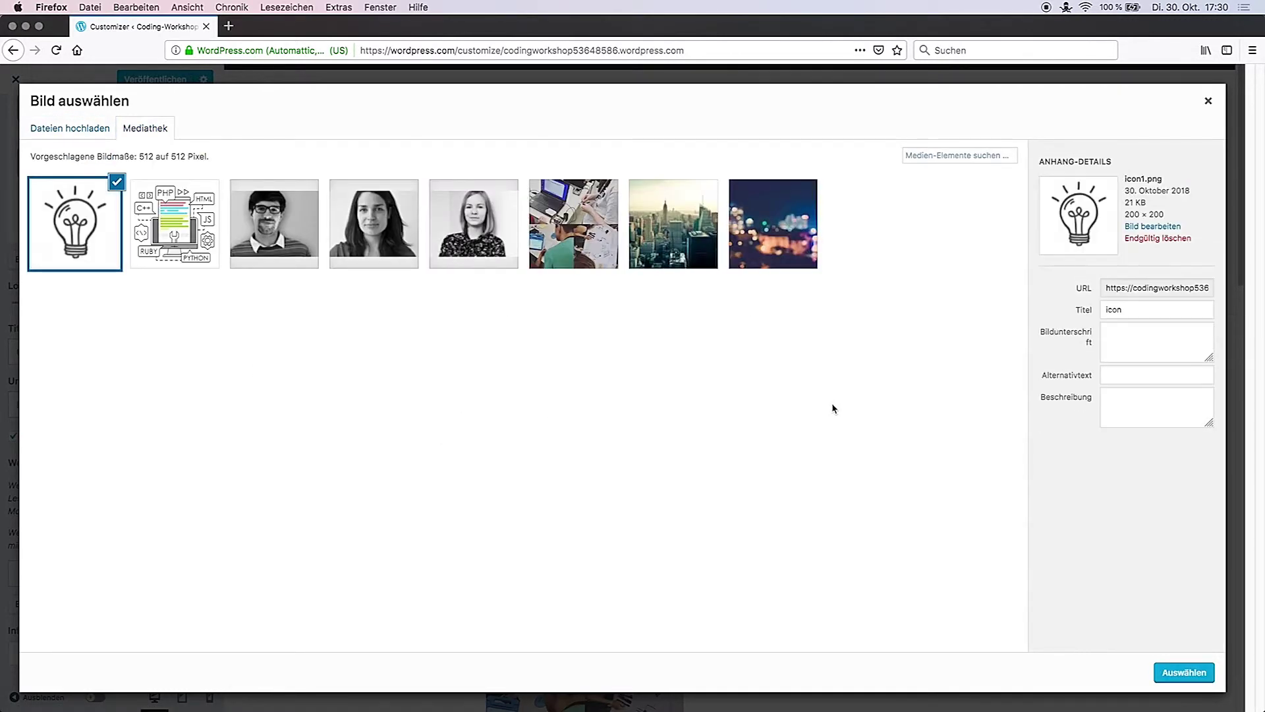
{"action": "left_click", "coordinate": [1184, 672]}
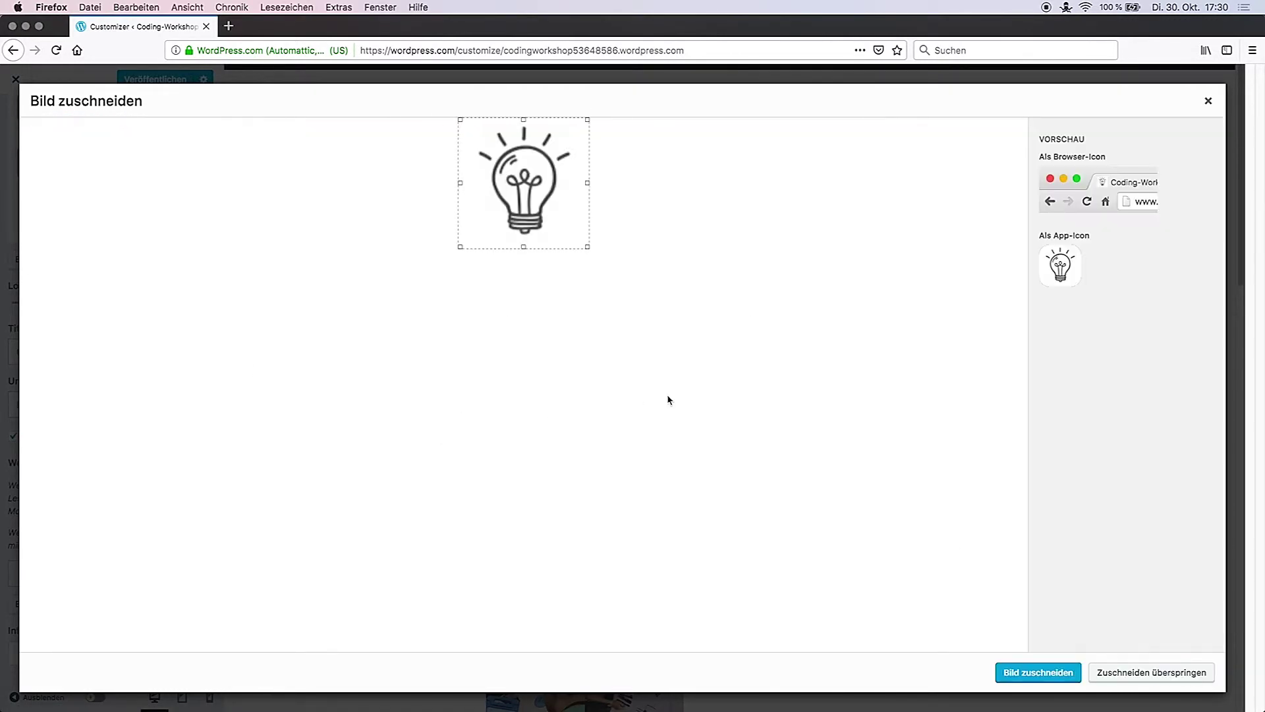
{"action": "left_click", "coordinate": [1038, 672]}
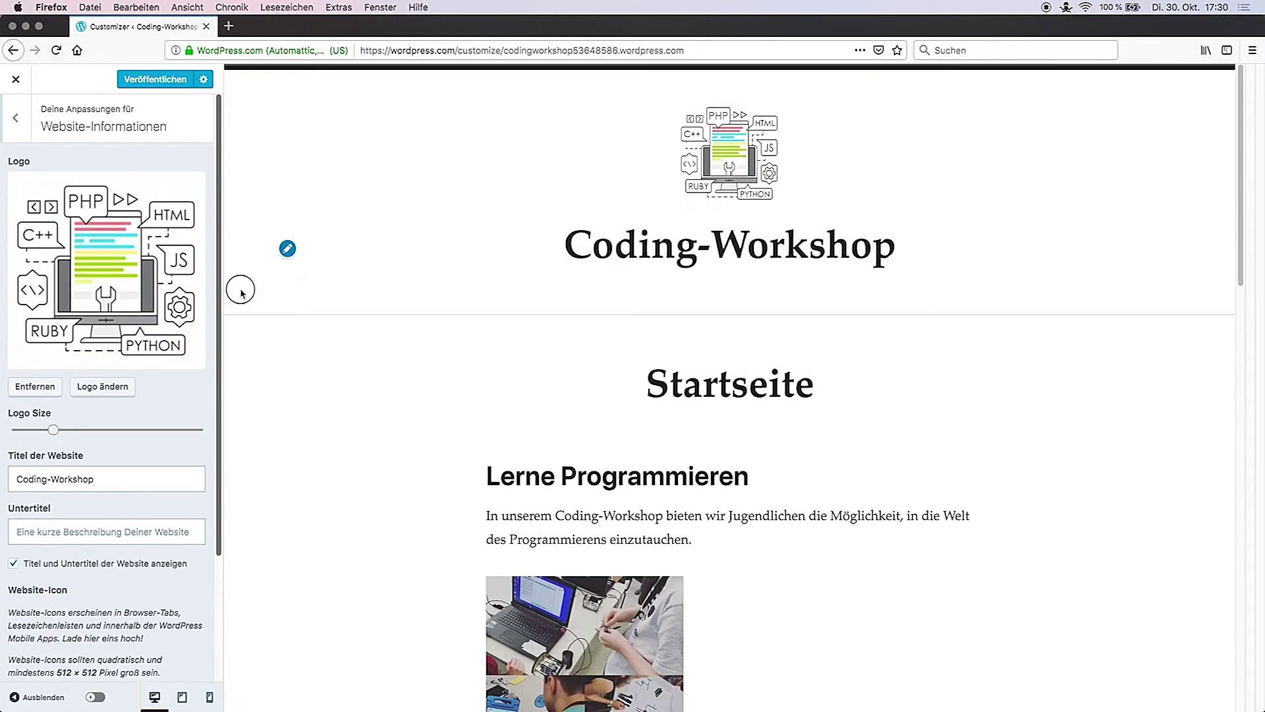
Step: Apply the Modern Bauhaus style pack, reviewing Farben & Hintergründe and Schriften without changes
{"action": "left_click", "coordinate": [11, 125]}
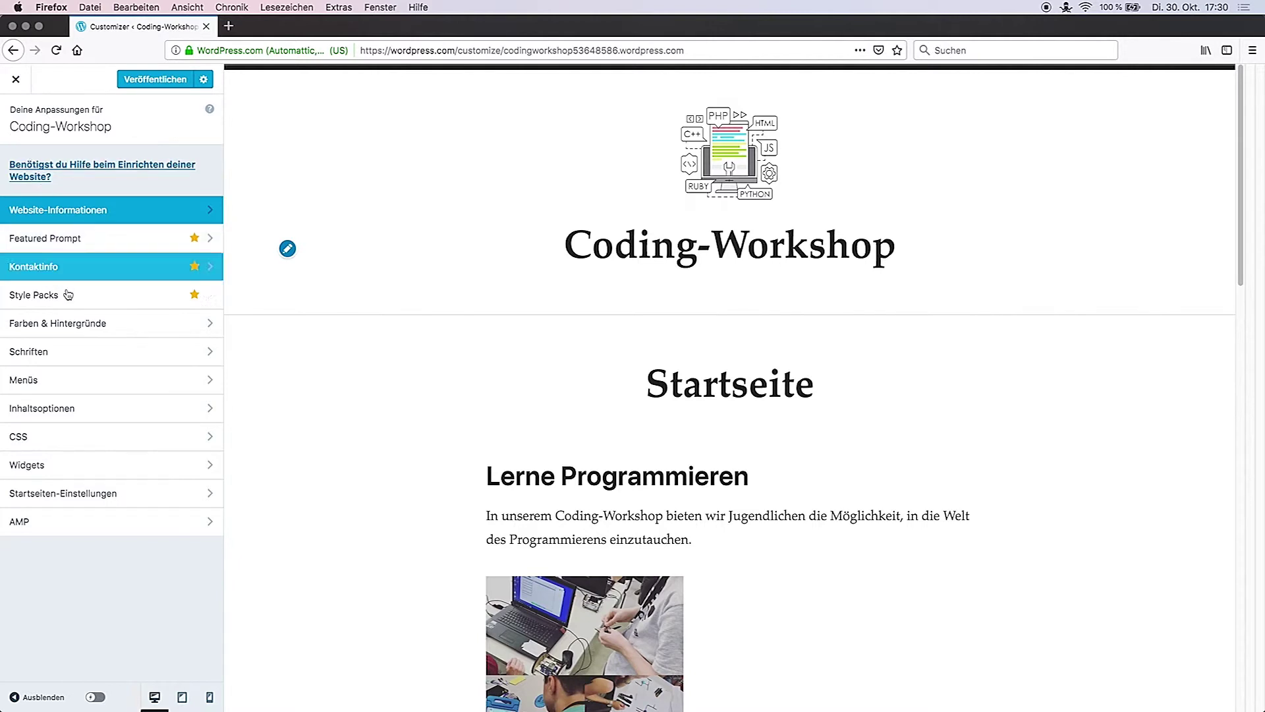
{"action": "left_click", "coordinate": [69, 298]}
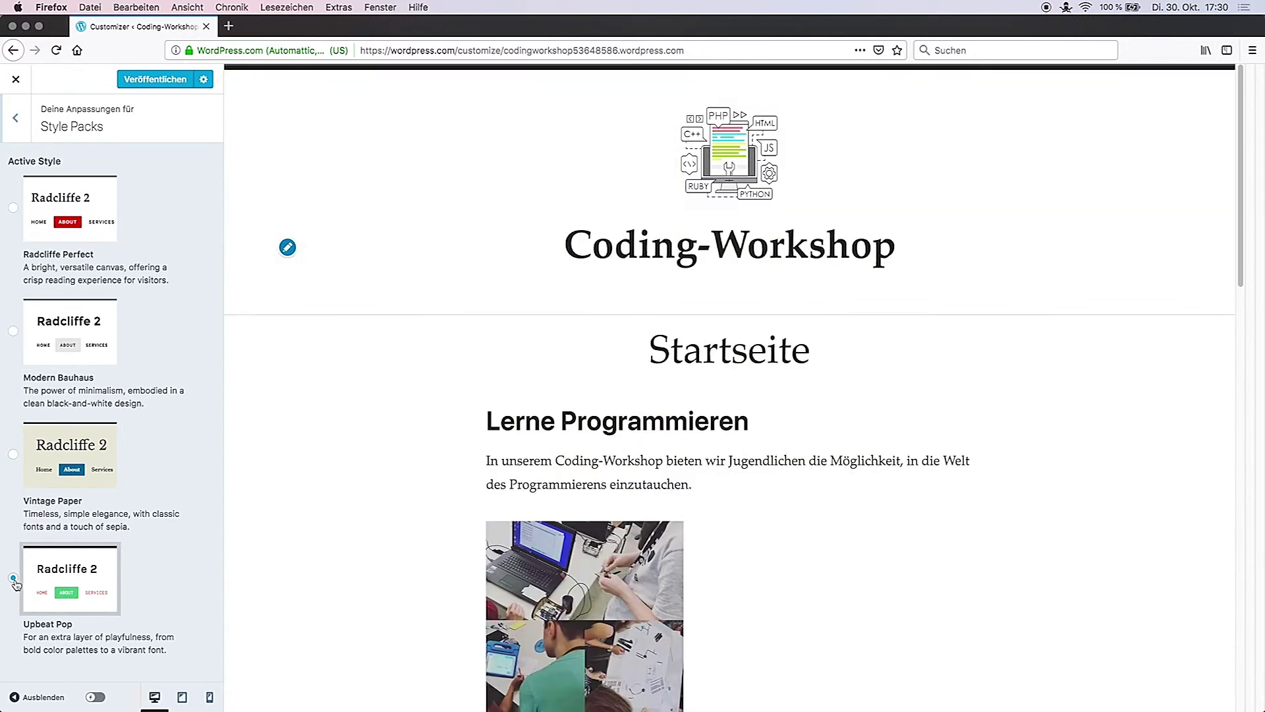
{"action": "left_click", "coordinate": [16, 337]}
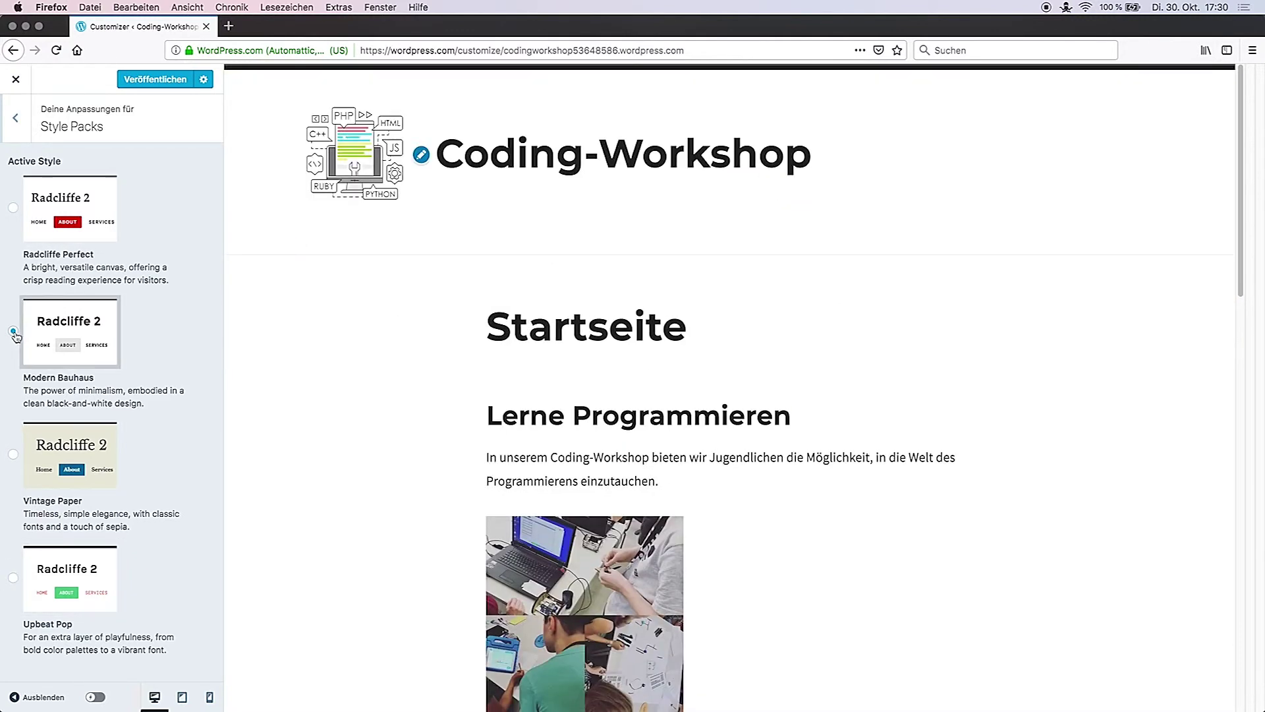
{"action": "left_click", "coordinate": [16, 118]}
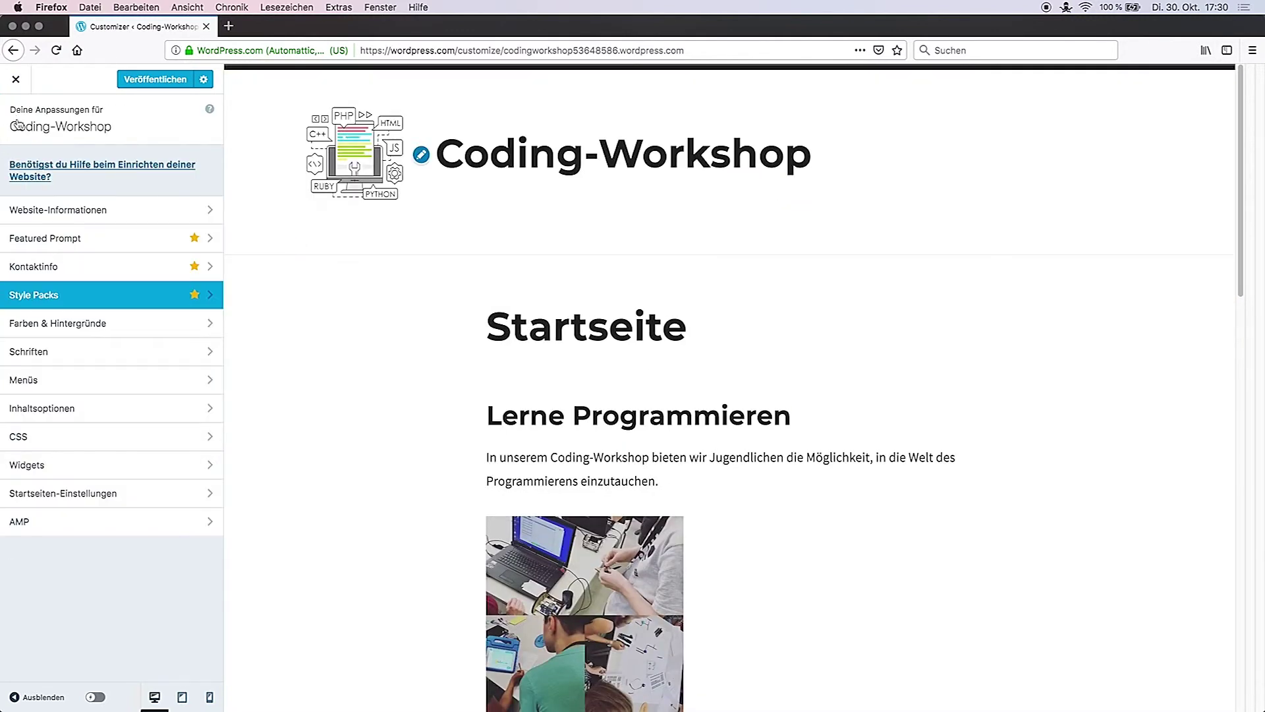
{"action": "left_click", "coordinate": [46, 323]}
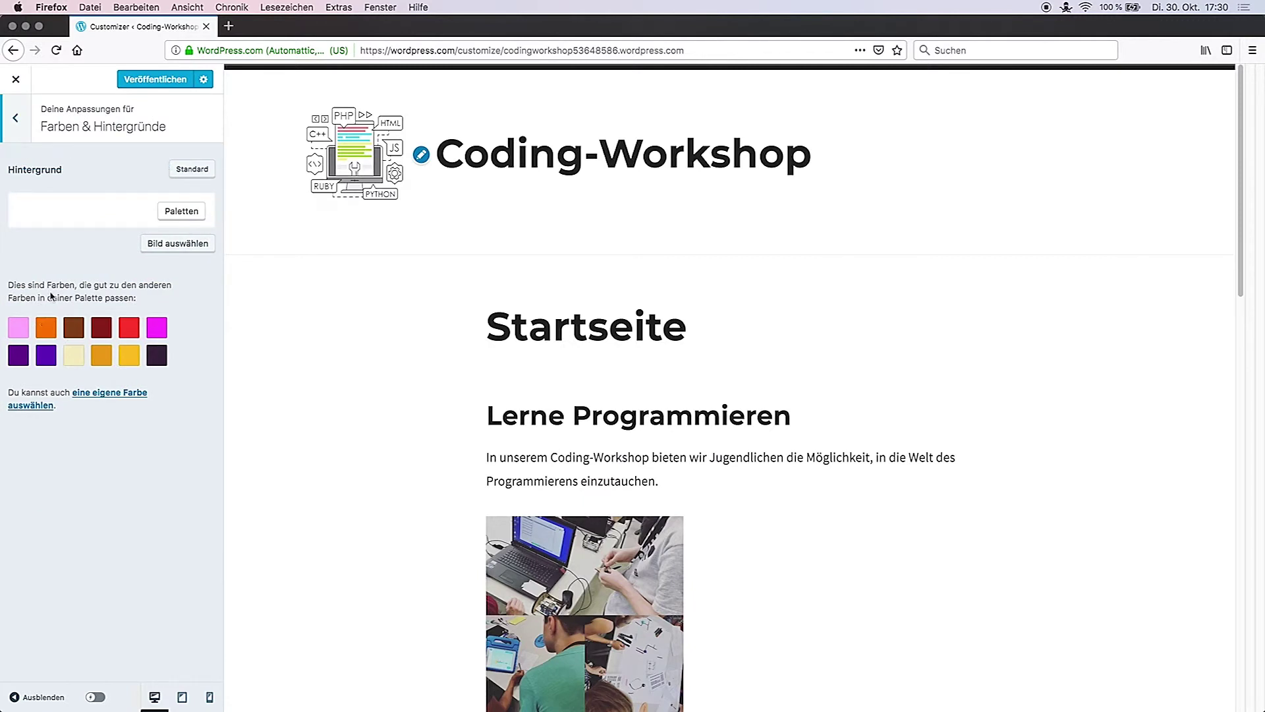
{"action": "left_click", "coordinate": [16, 118]}
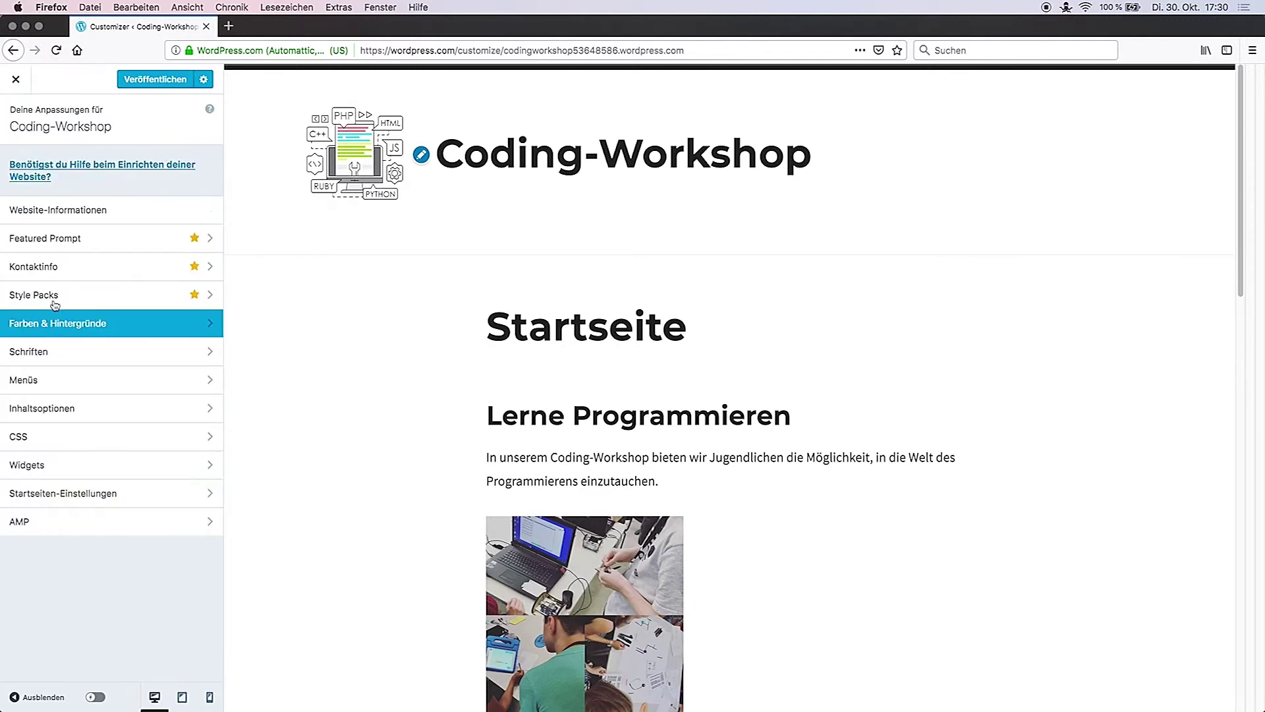
{"action": "left_click", "coordinate": [61, 361]}
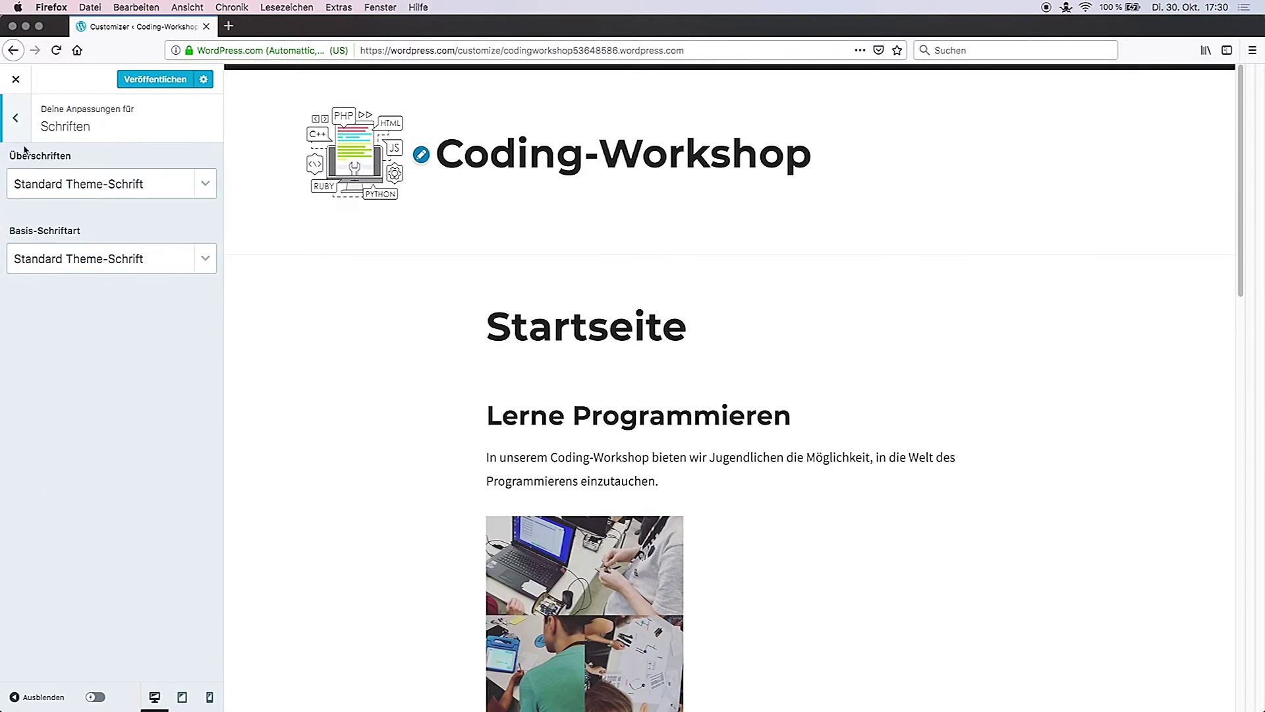
{"action": "left_click", "coordinate": [18, 125]}
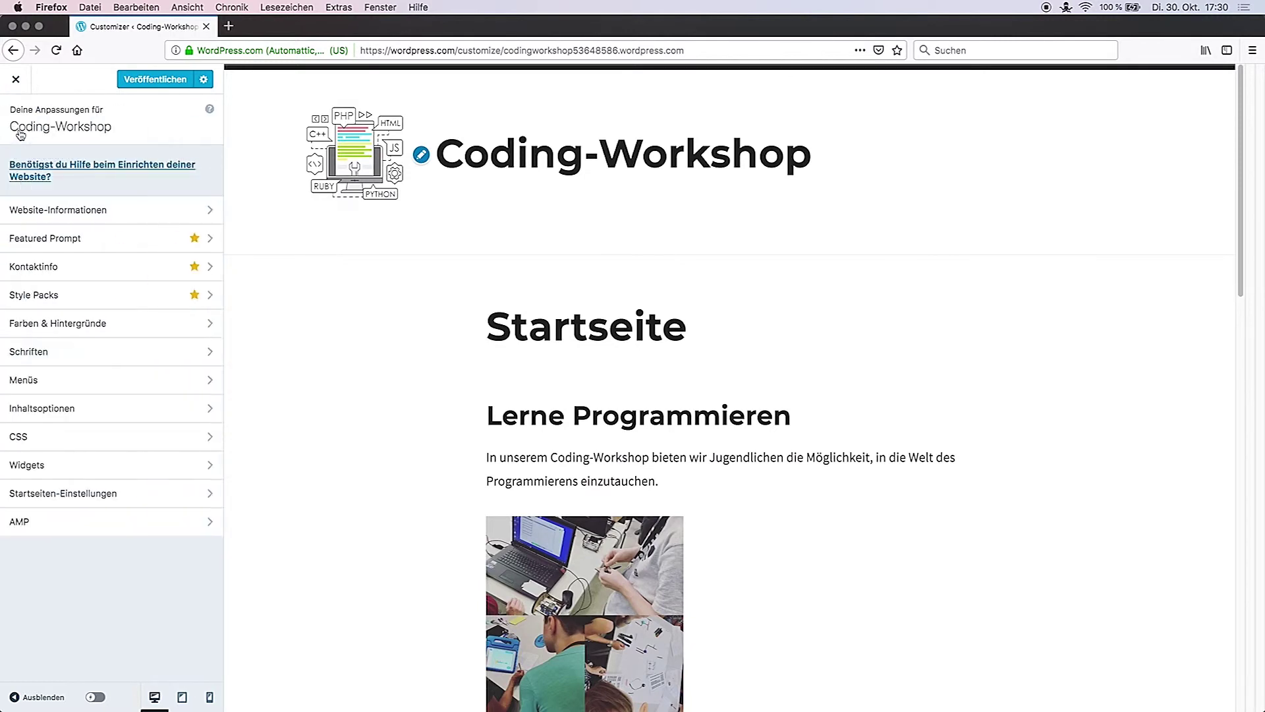
Step: Add the workshop's contact e-mail address under Kontaktinfo so it shows above the header
{"action": "left_click", "coordinate": [95, 272]}
{"action": "left_click", "coordinate": [118, 471]}
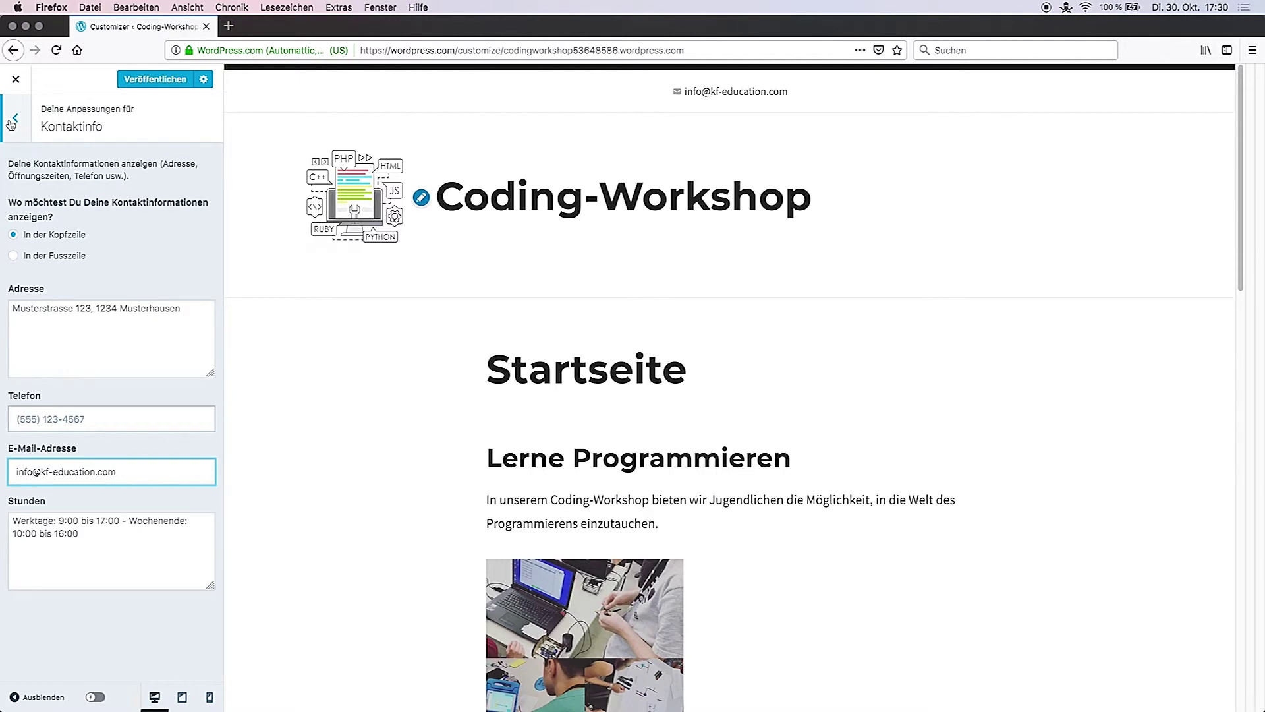
{"action": "left_click", "coordinate": [14, 120]}
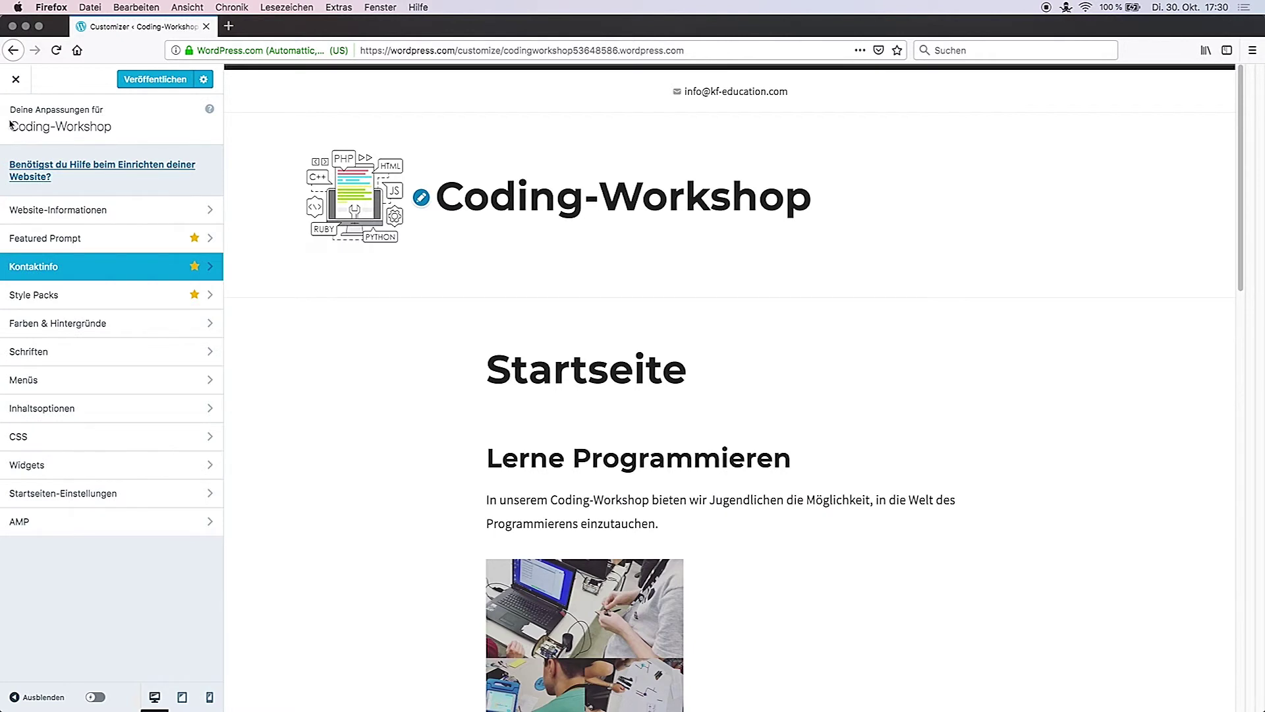
{"action": "left_click", "coordinate": [60, 386]}
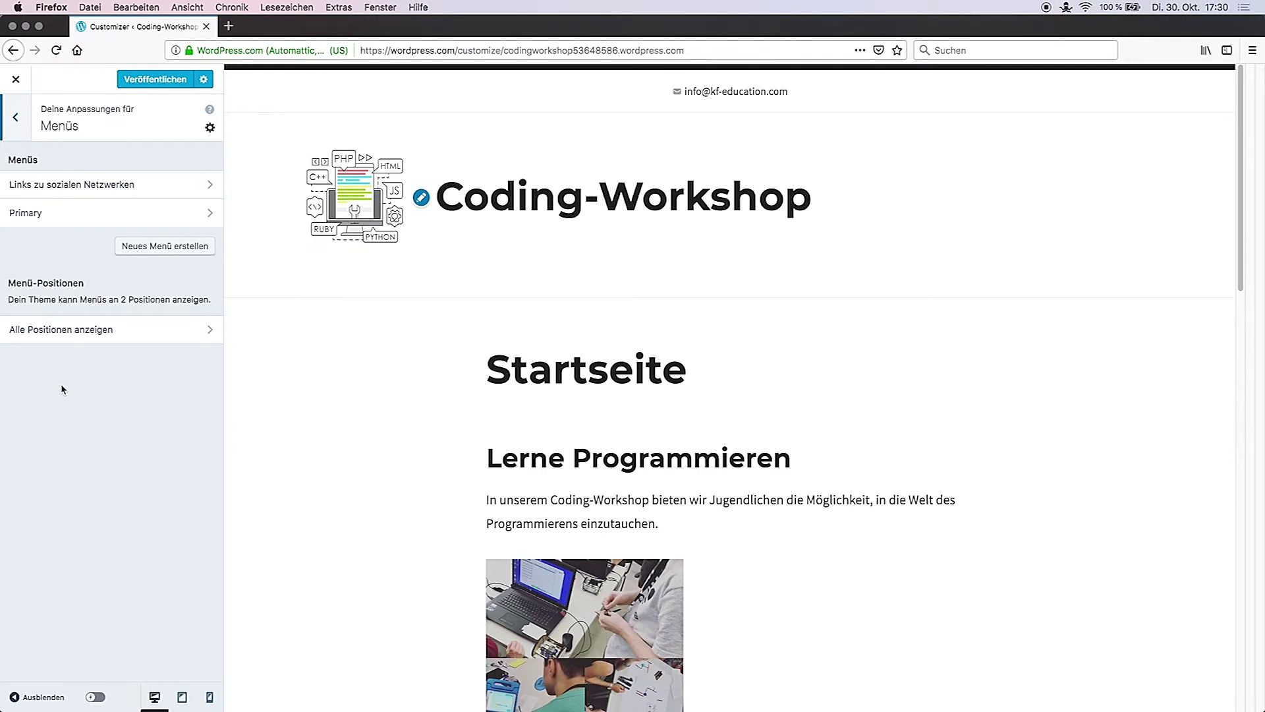
Step: Assign the social network links menu to the social media menu location
{"action": "left_click", "coordinate": [107, 193]}
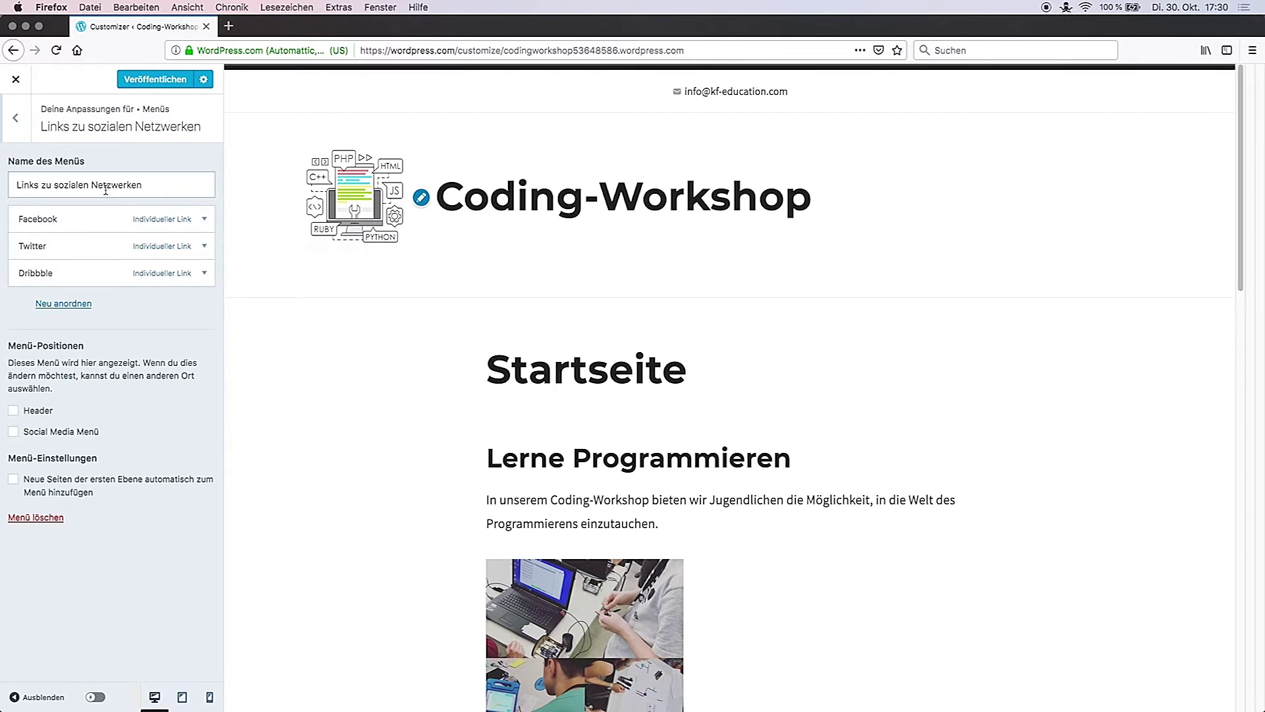
{"action": "left_click", "coordinate": [14, 431]}
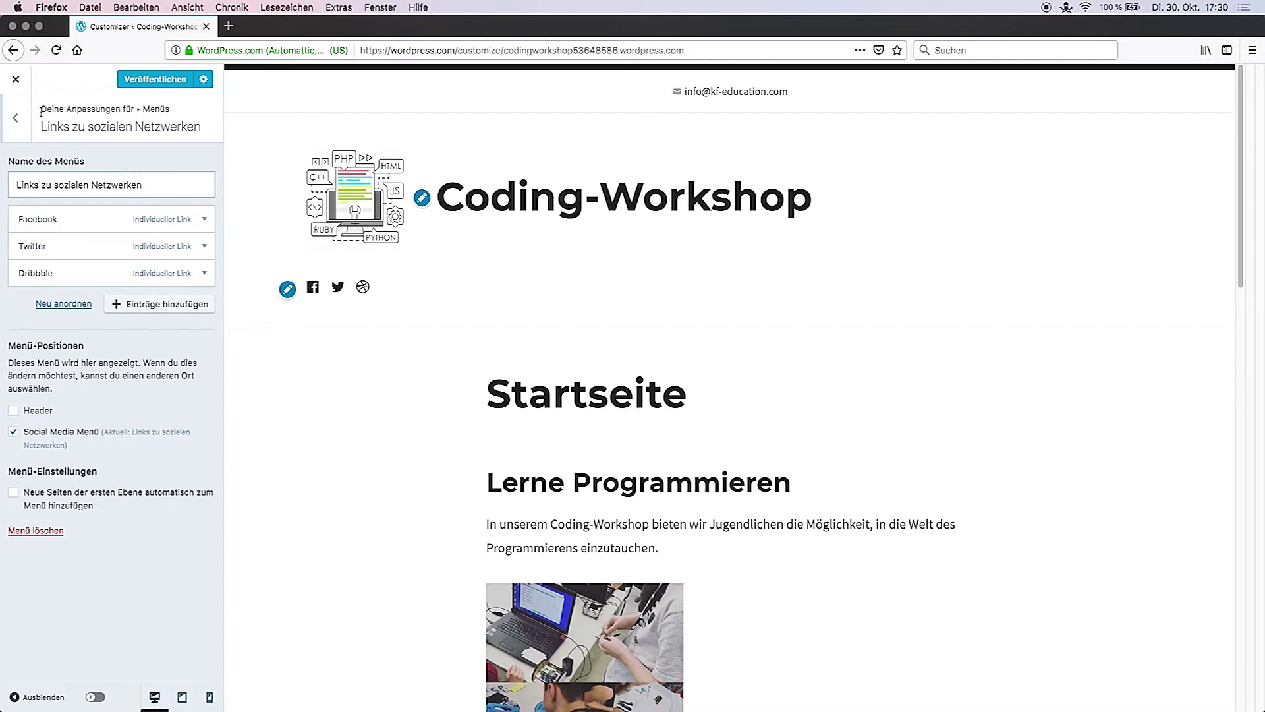
{"action": "left_click", "coordinate": [15, 117]}
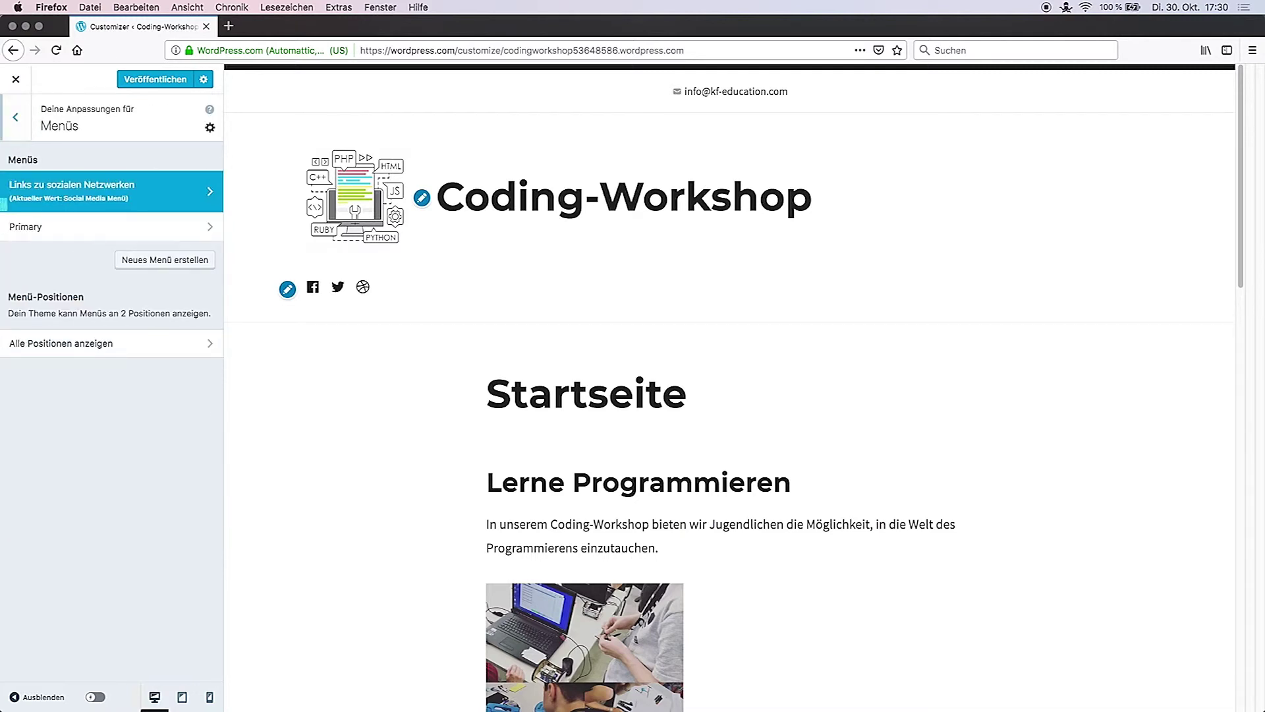
Step: Reorder the Primary menu to Startseite, Über, Blog, Kontakt and assign it to the Header
{"action": "left_click", "coordinate": [39, 227]}
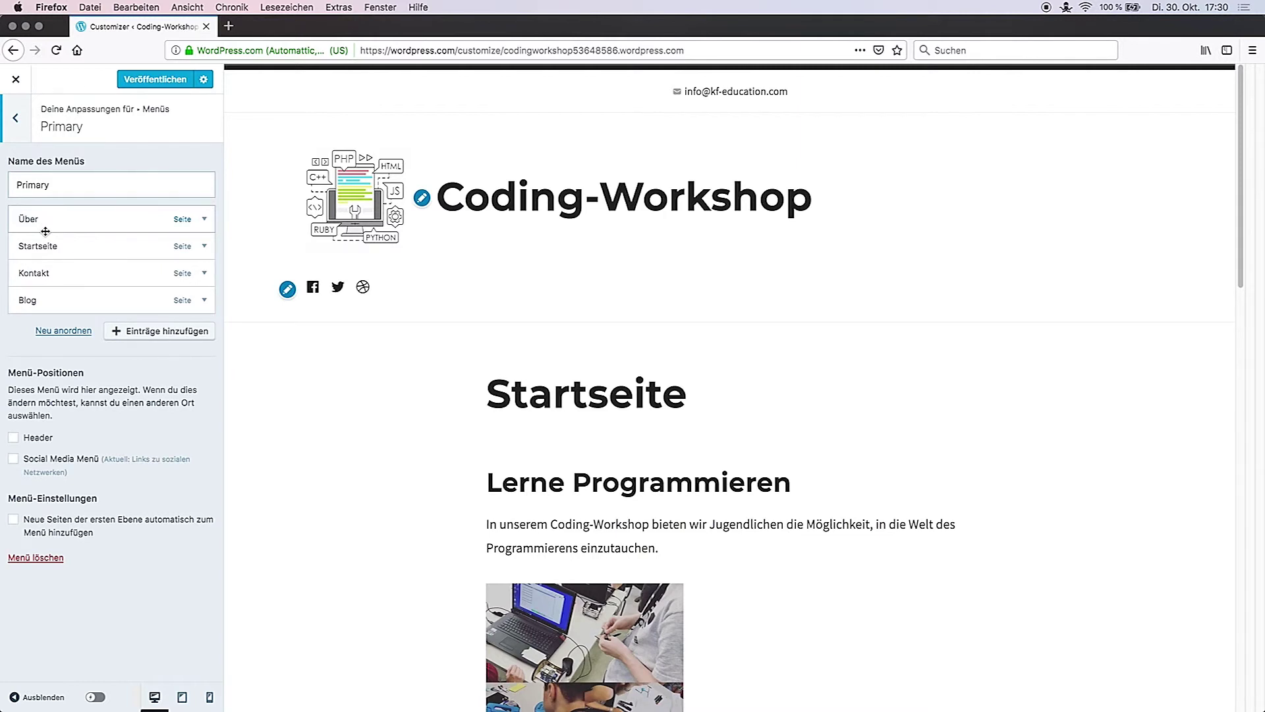
{"action": "left_click_drag", "start_coordinate": [58, 247], "coordinate": [52, 217]}
{"action": "left_click_drag", "start_coordinate": [39, 300], "coordinate": [42, 281]}
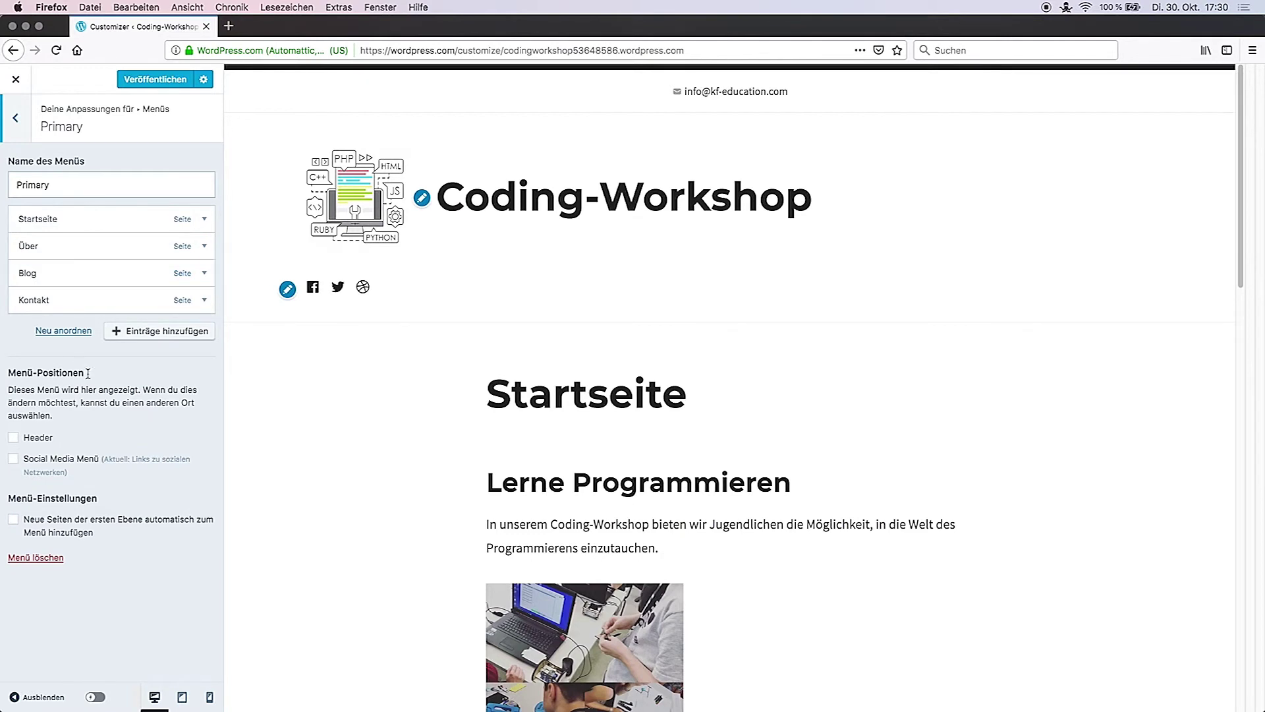
{"action": "left_click", "coordinate": [14, 437]}
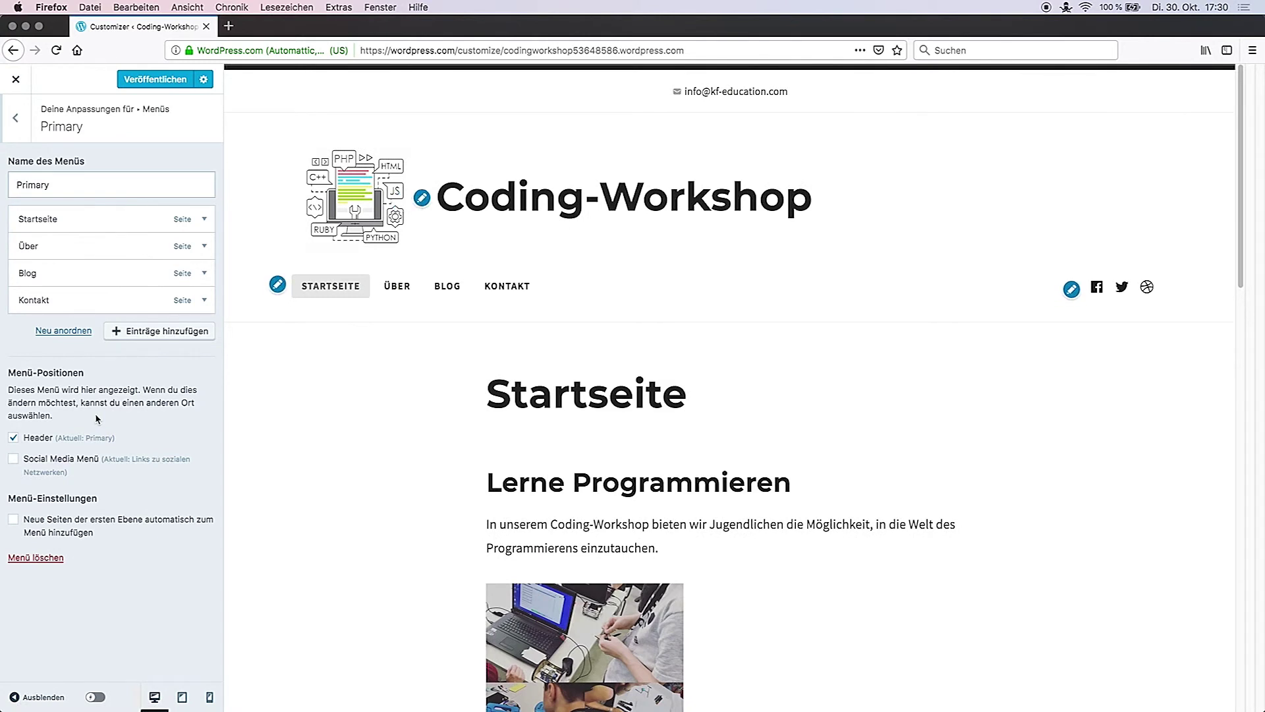
{"action": "left_click", "coordinate": [19, 132]}
{"action": "left_click", "coordinate": [20, 131]}
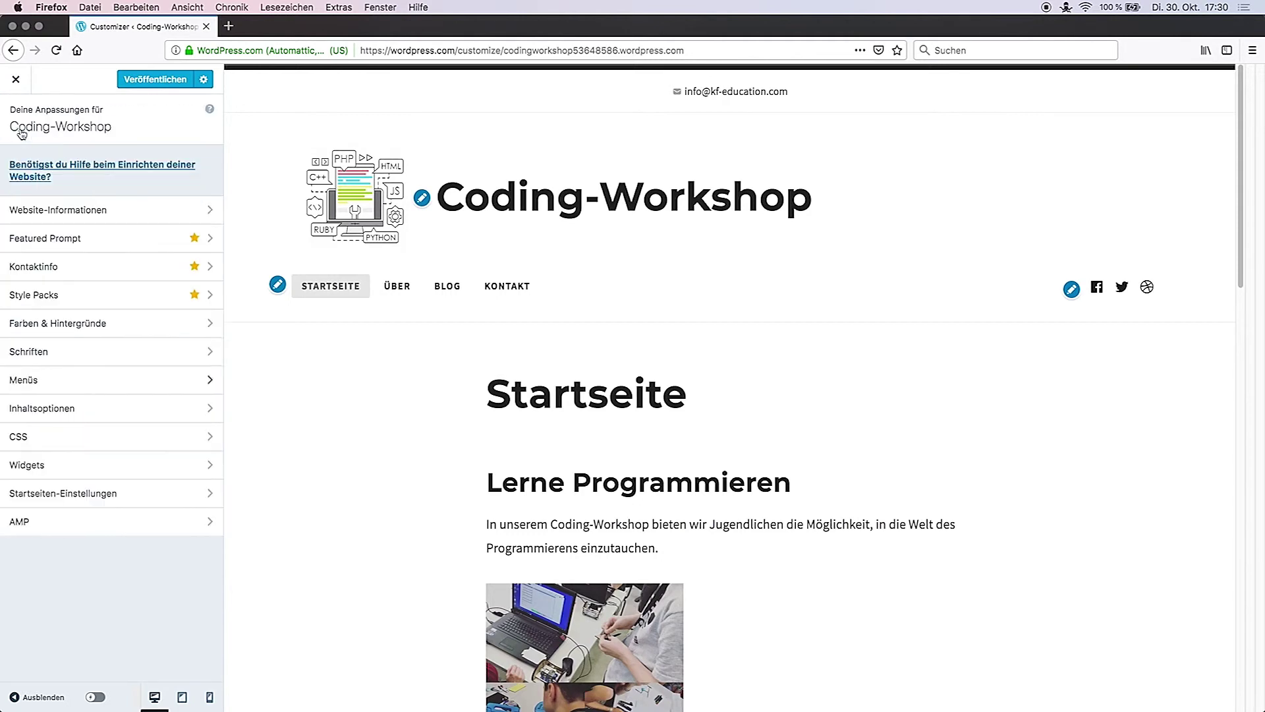
Step: Open the Footer 1 widget area from the Widgets settings
{"action": "left_click", "coordinate": [80, 418]}
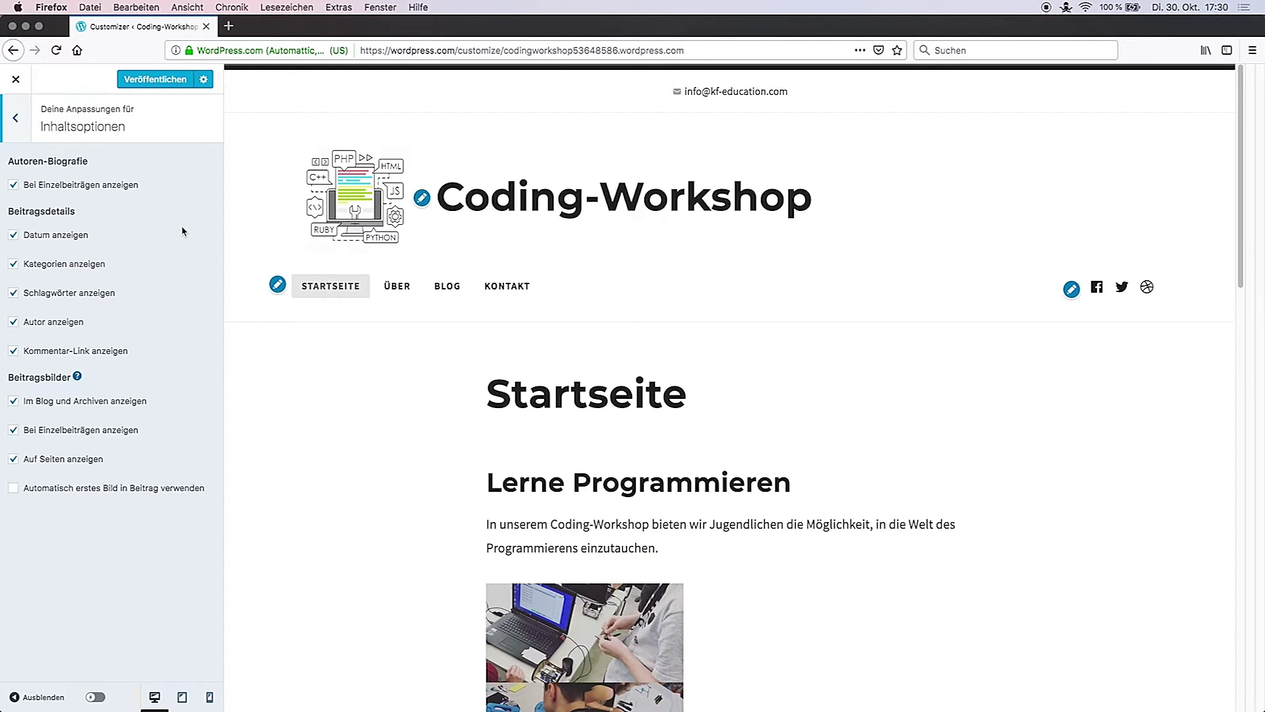
{"action": "left_click", "coordinate": [16, 118]}
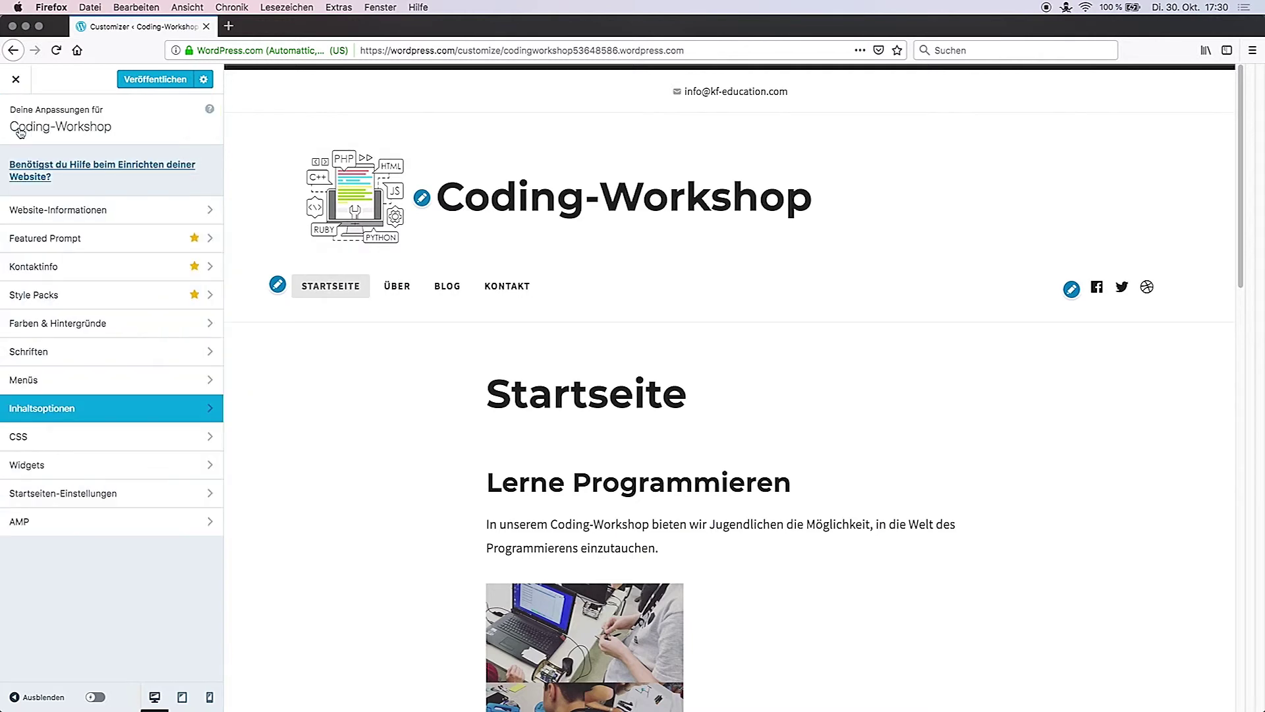
{"action": "left_click", "coordinate": [34, 465]}
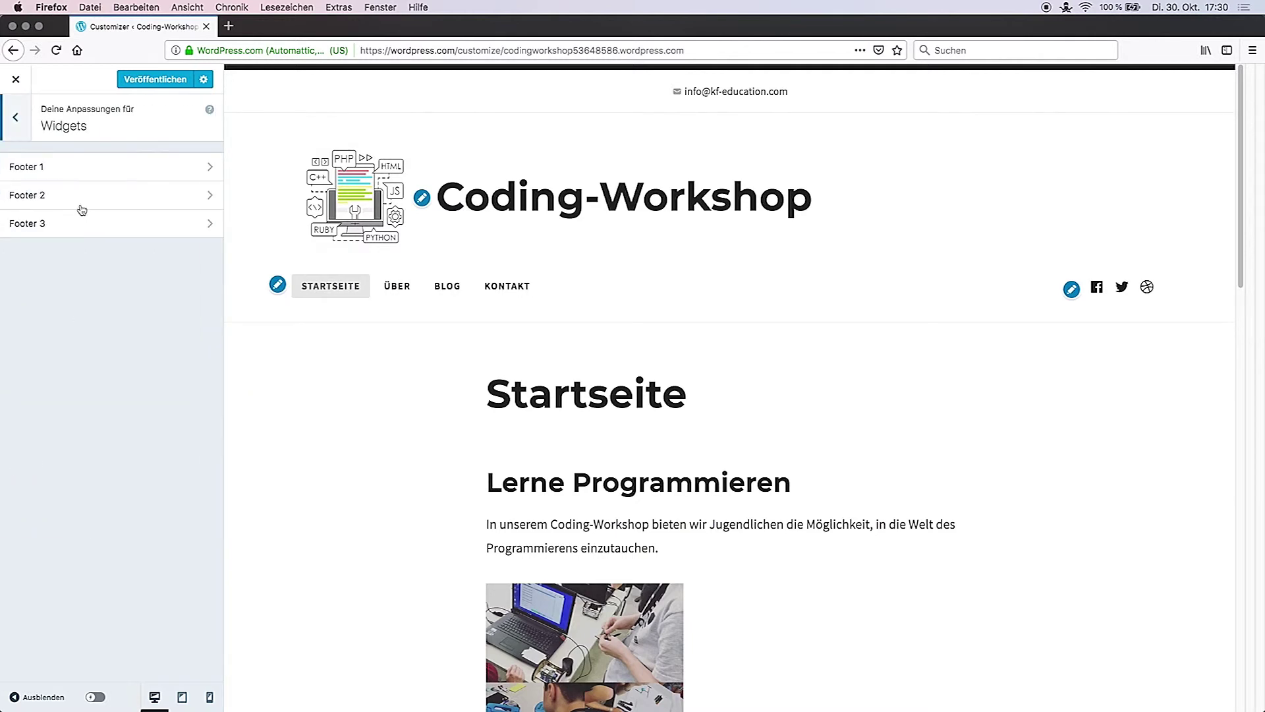
{"action": "left_click_drag", "start_coordinate": [1247, 178], "coordinate": [1254, 619]}
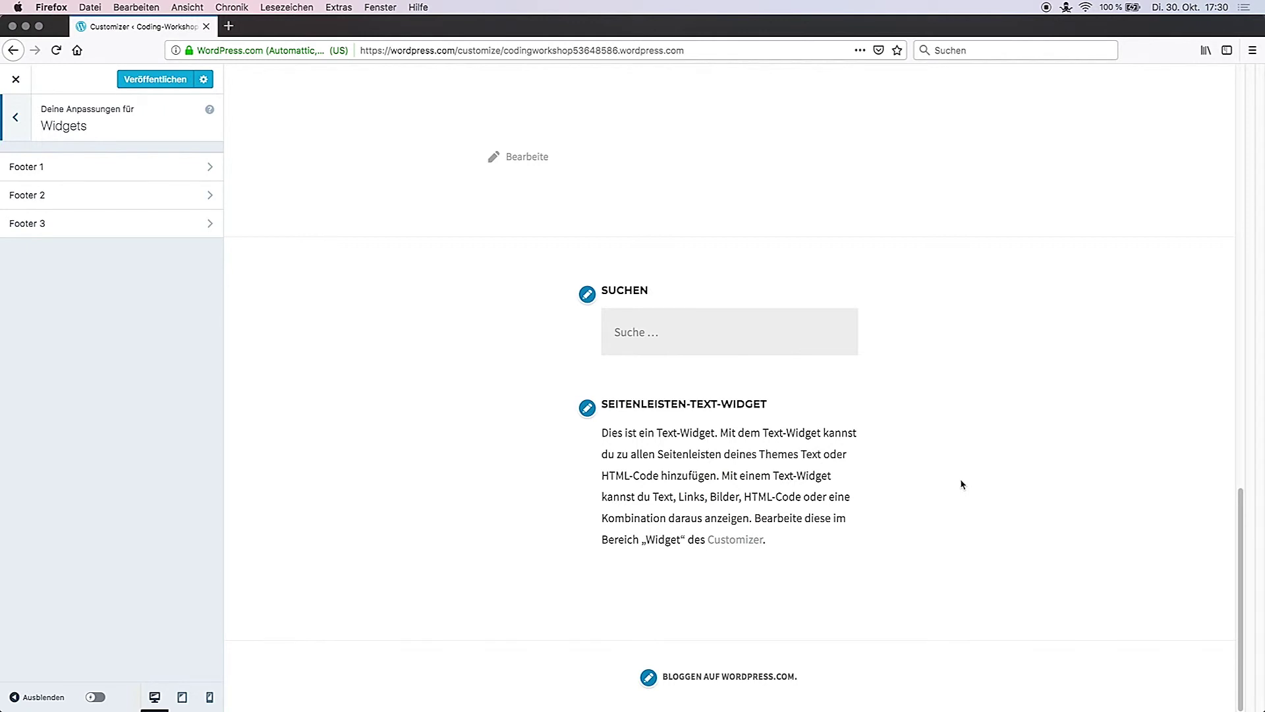
{"action": "left_click", "coordinate": [191, 168]}
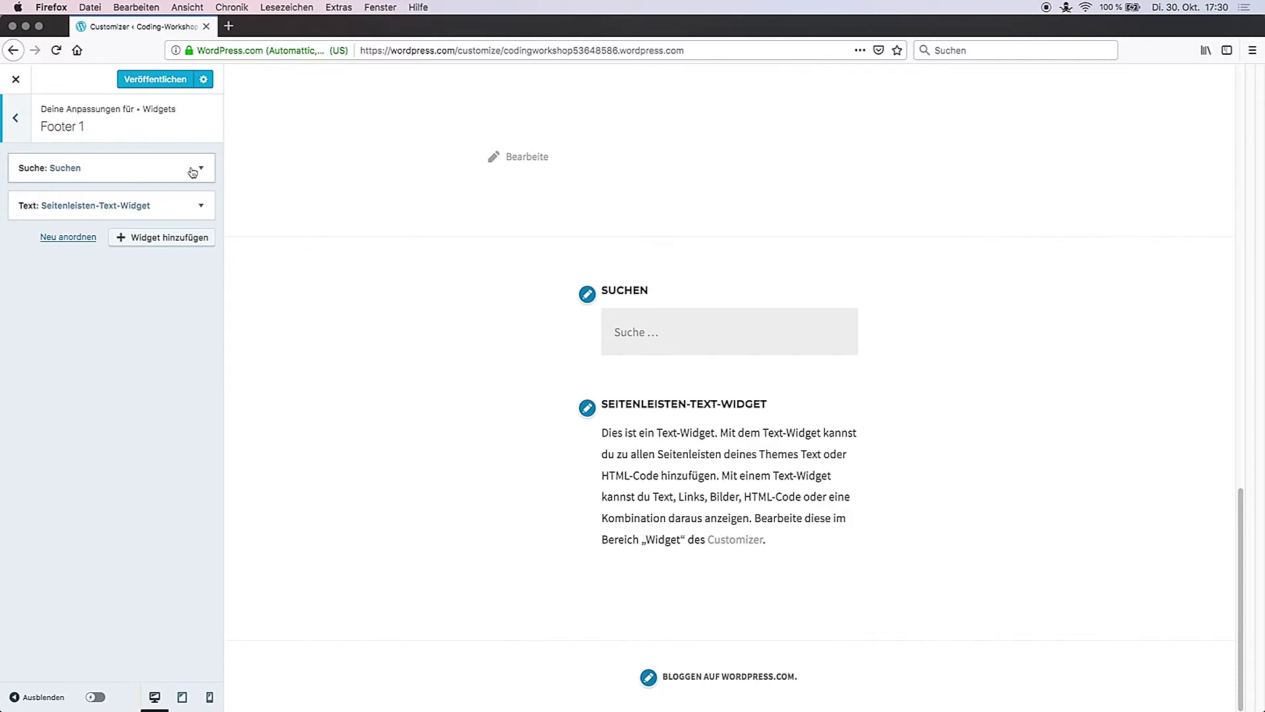
Step: Replace the text widget's content with the 08.12.2018 Kulturhaus e.V. workshop notice and registration e-mail
{"action": "left_click", "coordinate": [184, 206]}
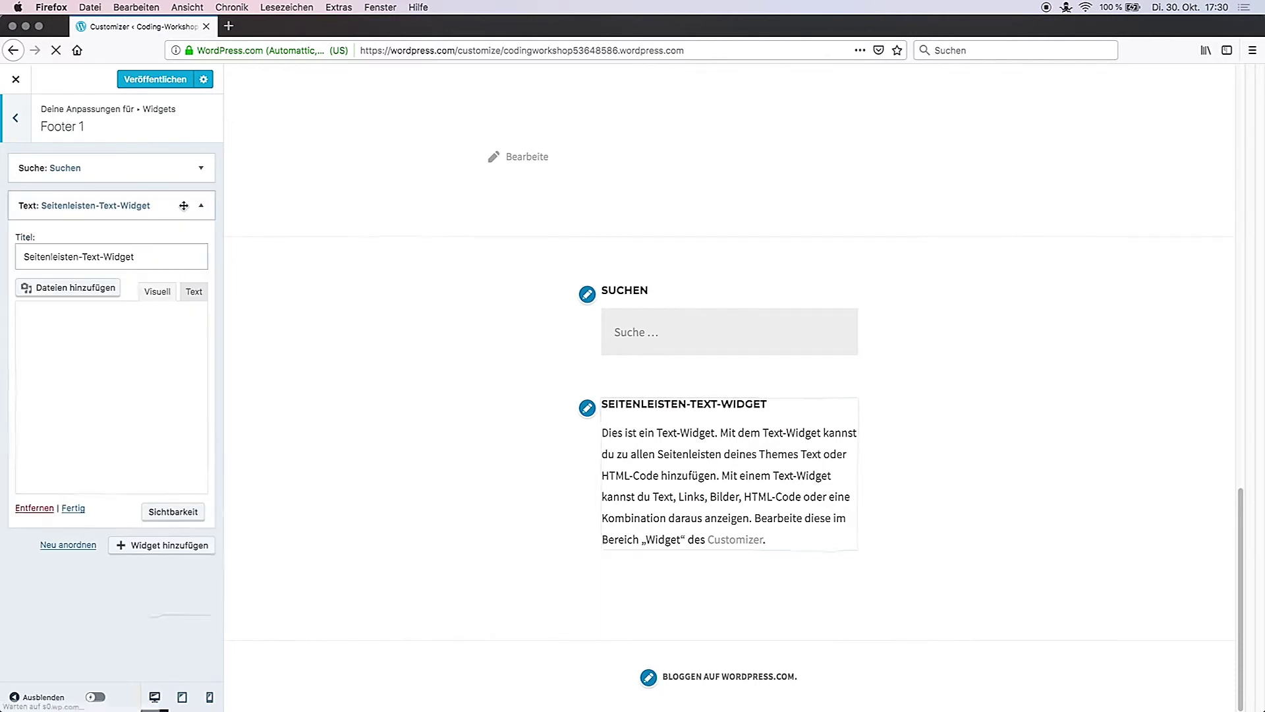
{"action": "left_click", "coordinate": [203, 358]}
{"action": "key", "text": "super+a"}
{"action": "type", "text": "Der Coding-Workshop findet am 08.12.2018 im Kl"}
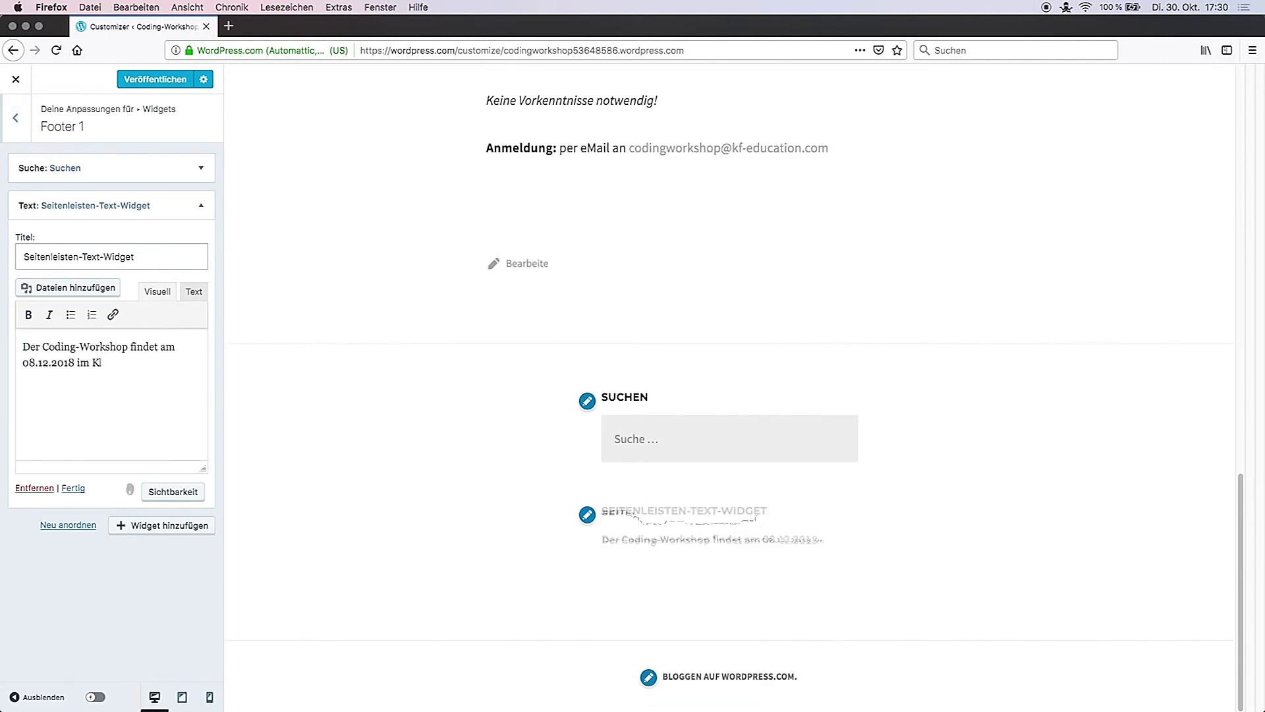
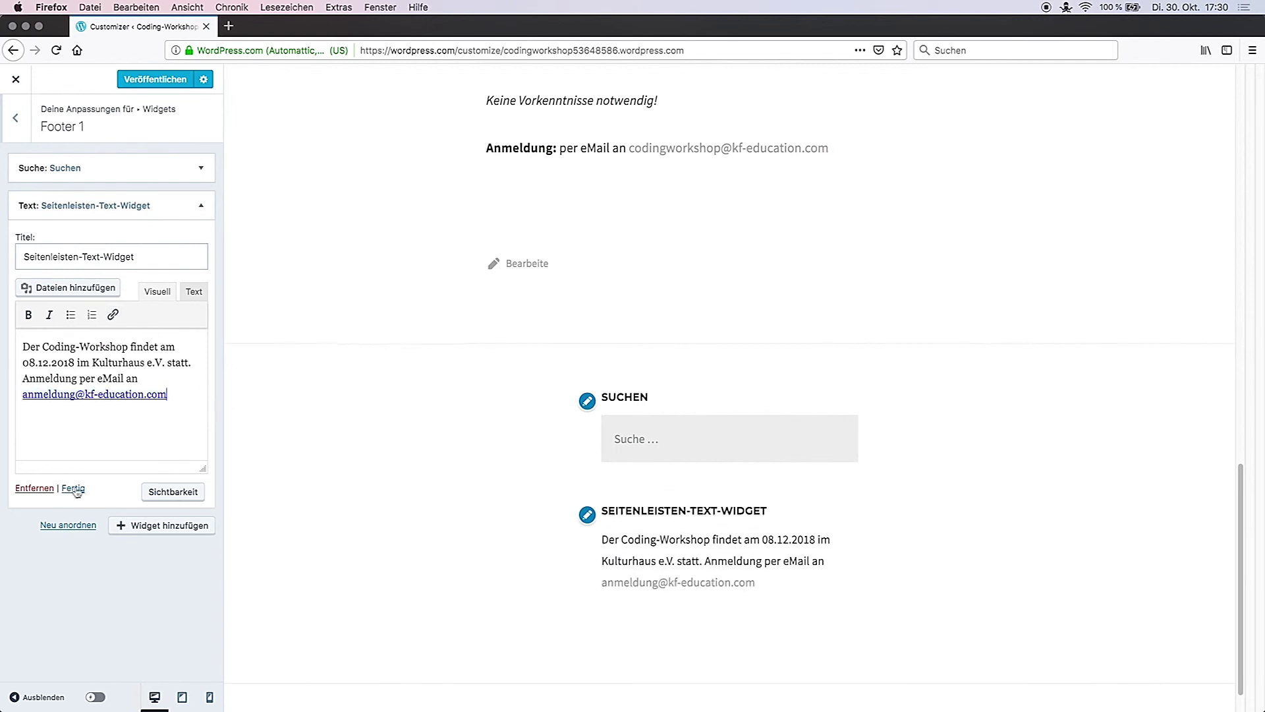
{"action": "left_click", "coordinate": [76, 491]}
Step: Browse the available widgets without adding any, then return to the main customizer sections
{"action": "left_click", "coordinate": [200, 238]}
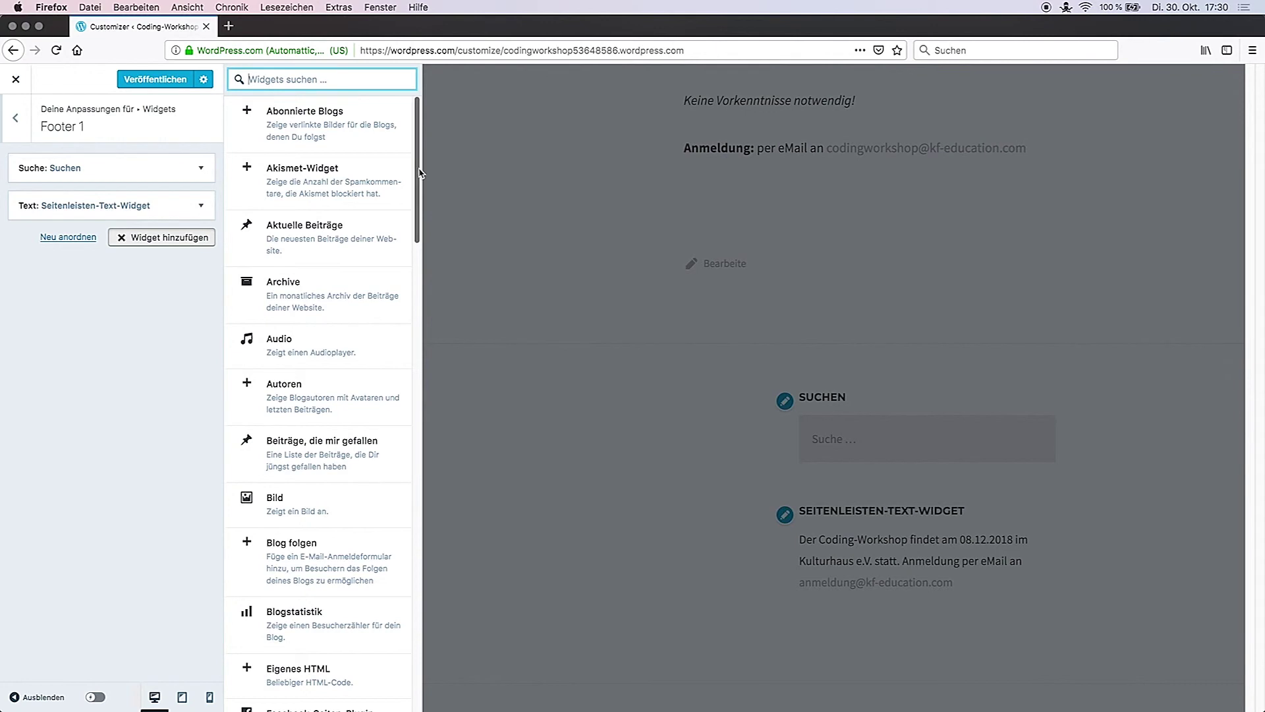
{"action": "left_click_drag", "start_coordinate": [419, 174], "coordinate": [421, 376]}
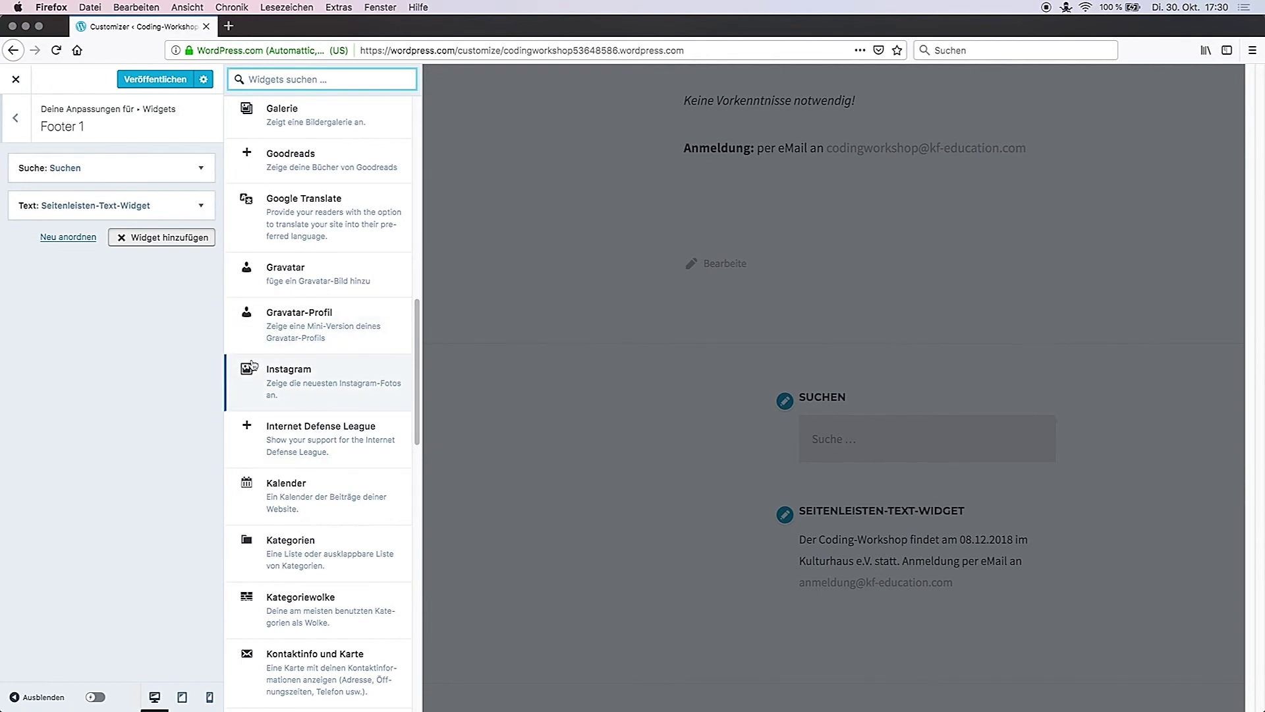
{"action": "left_click", "coordinate": [170, 238]}
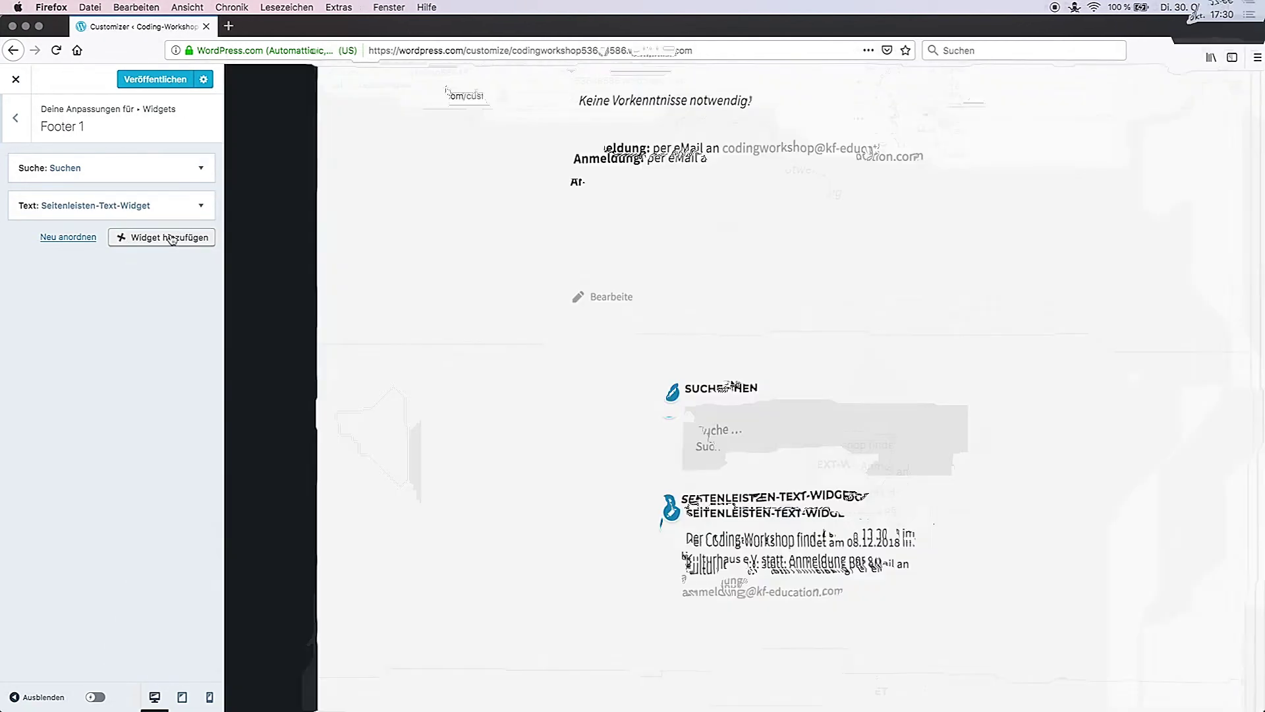
{"action": "left_click", "coordinate": [22, 123]}
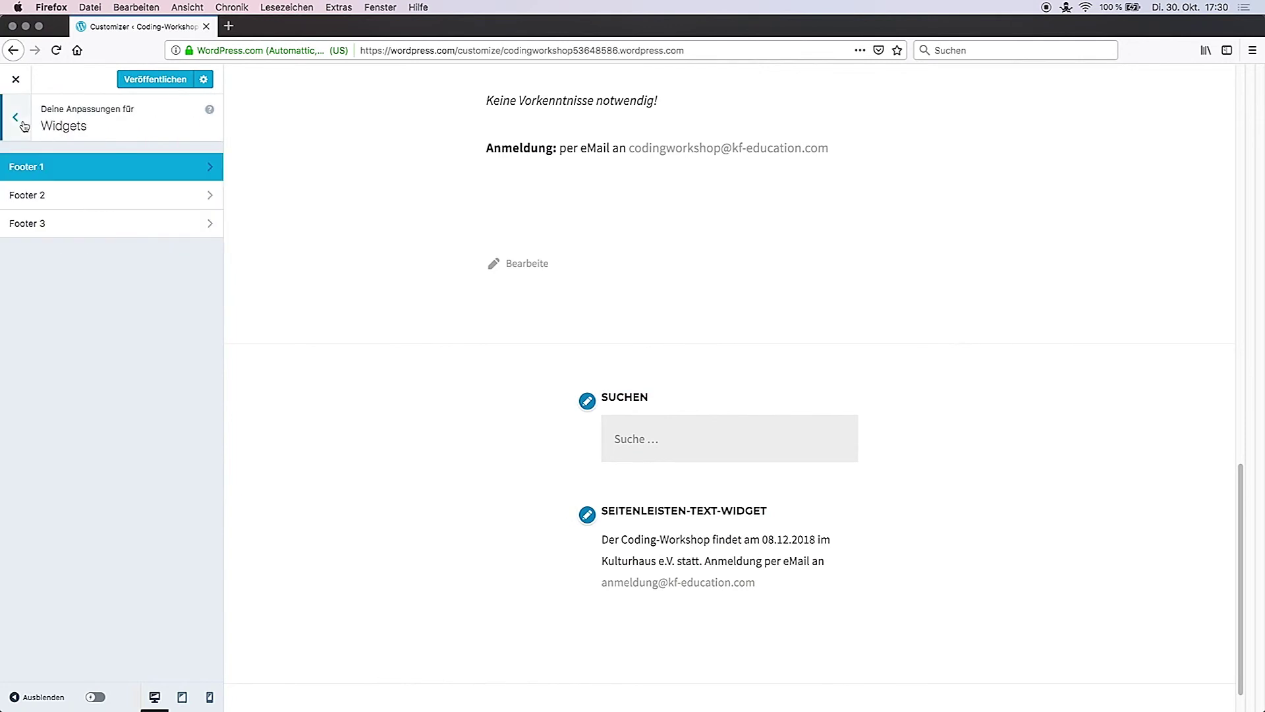
{"action": "left_click", "coordinate": [20, 122]}
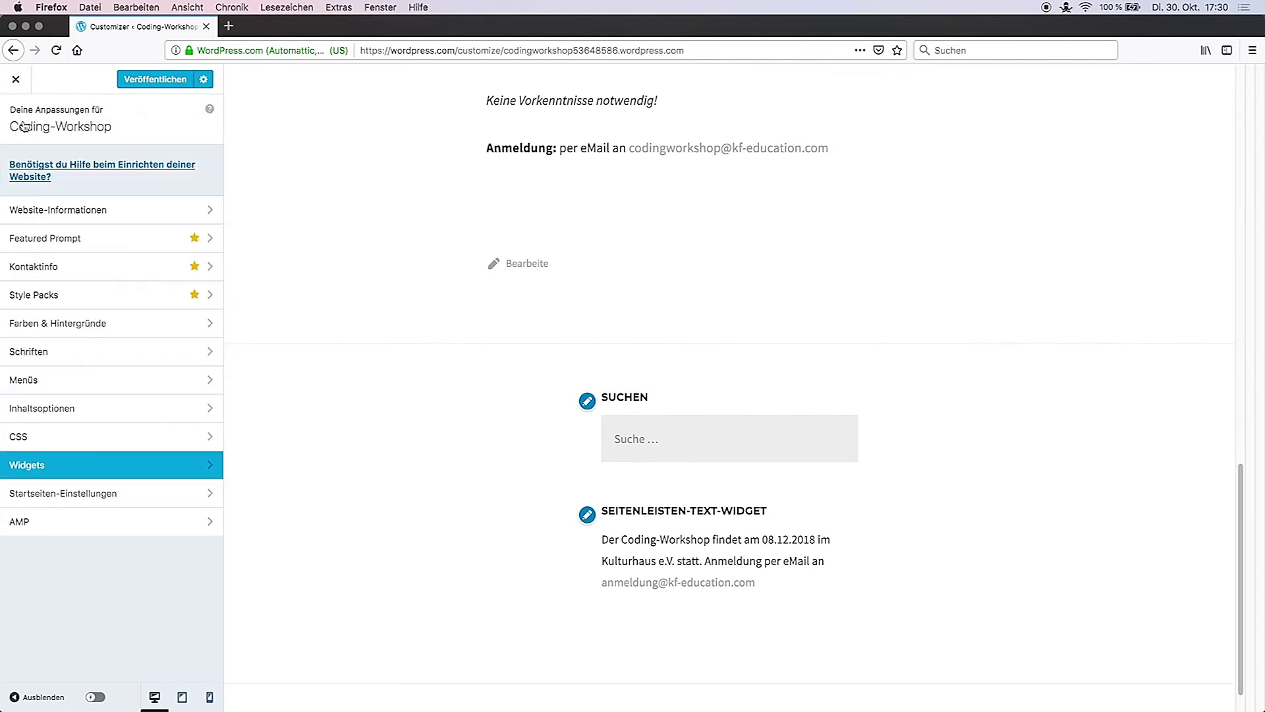
Step: Publish the customizer changes and view the live Coding-Workshop site
{"action": "left_click", "coordinate": [156, 81]}
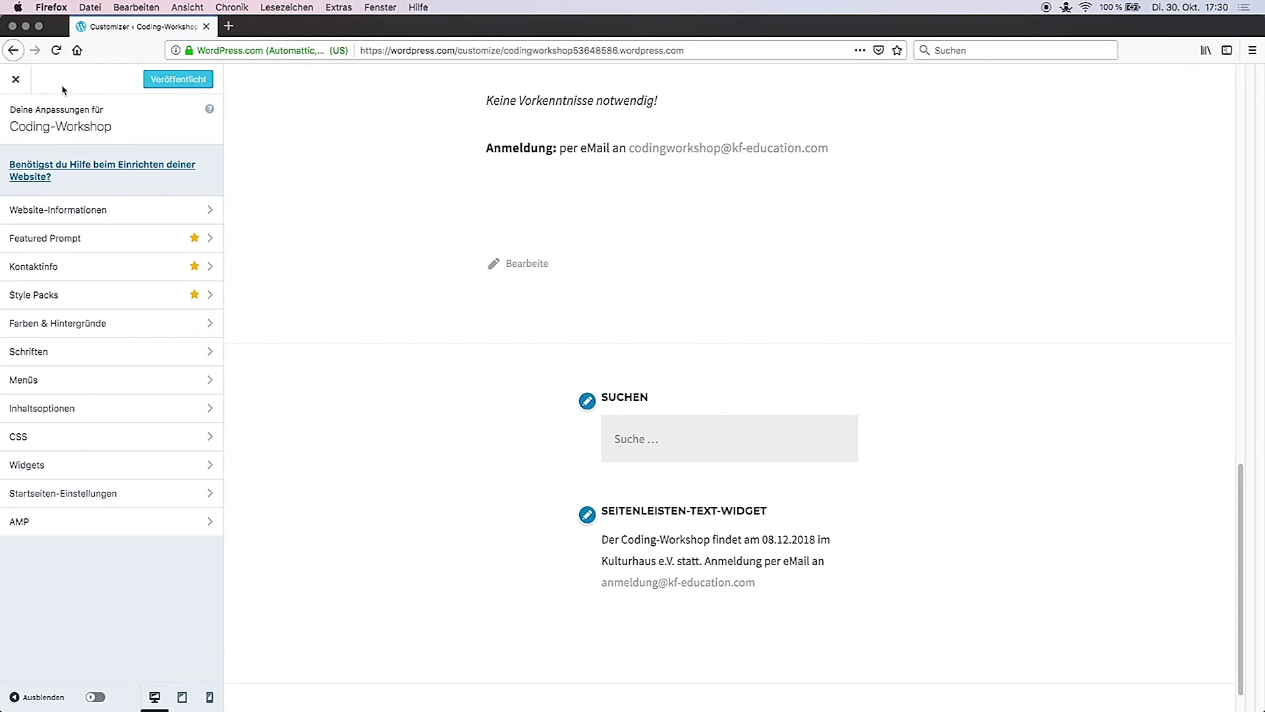
{"action": "left_click", "coordinate": [18, 83]}
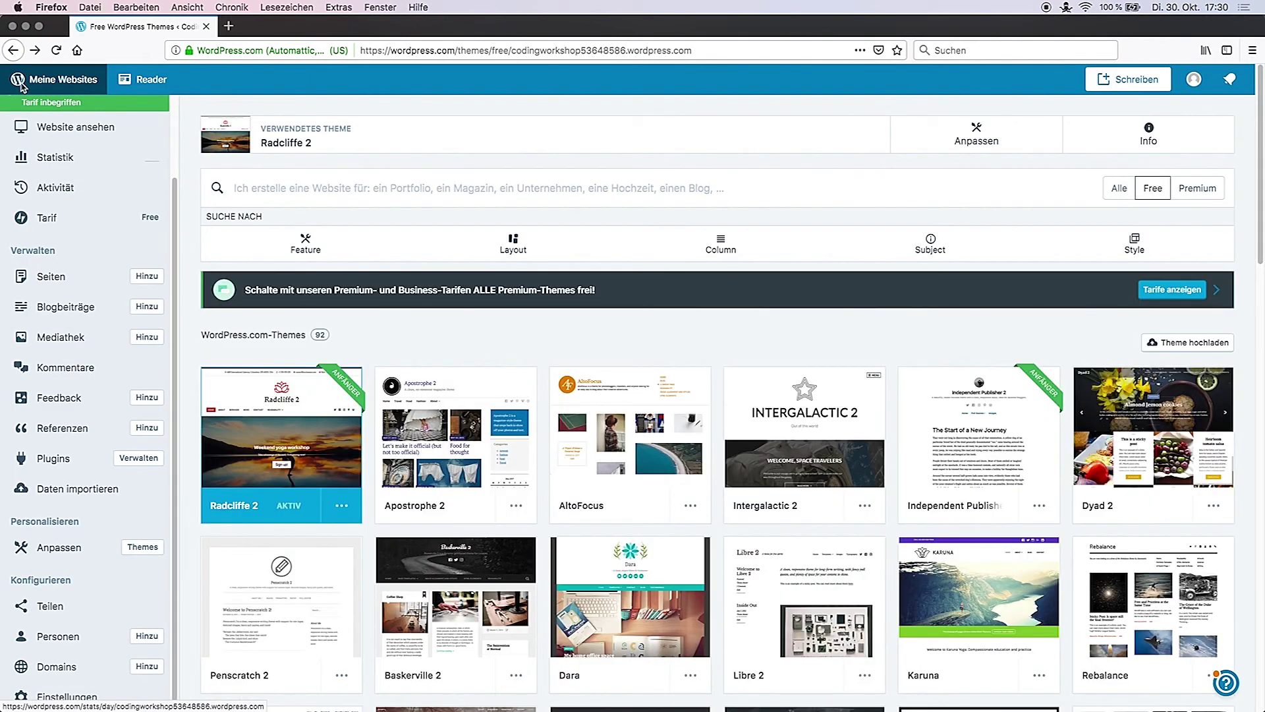
{"action": "left_click", "coordinate": [99, 126]}
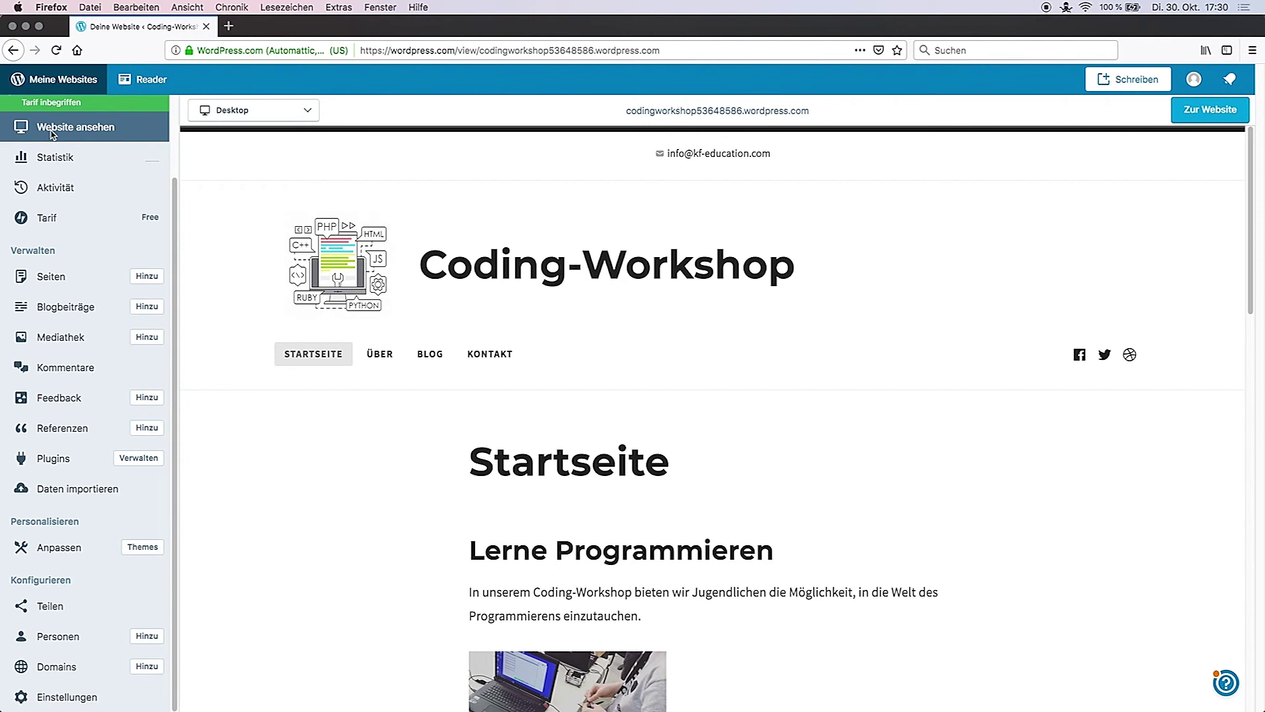
Step: Preview the site at Tablet width, then at Telefon width
{"action": "left_click", "coordinate": [267, 115]}
{"action": "left_click", "coordinate": [245, 164]}
{"action": "left_click", "coordinate": [257, 113]}
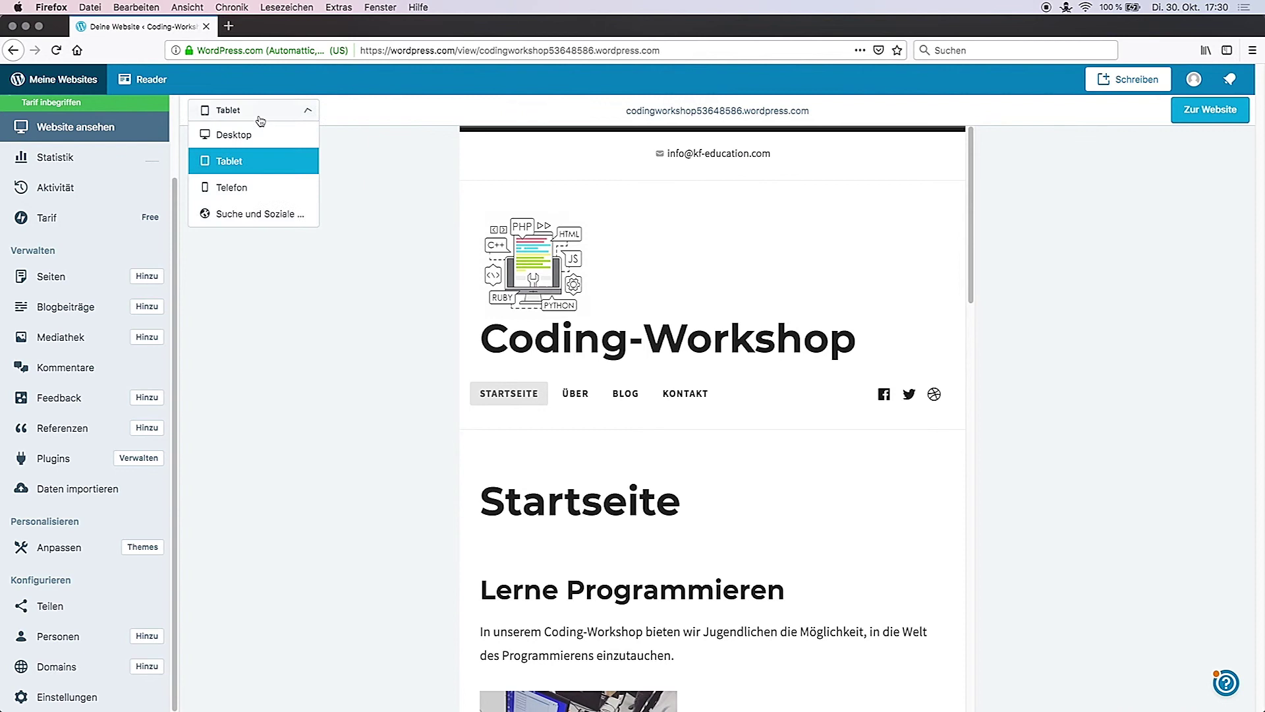
{"action": "left_click", "coordinate": [228, 188]}
{"action": "left_click_drag", "start_coordinate": [864, 136], "coordinate": [866, 118]}
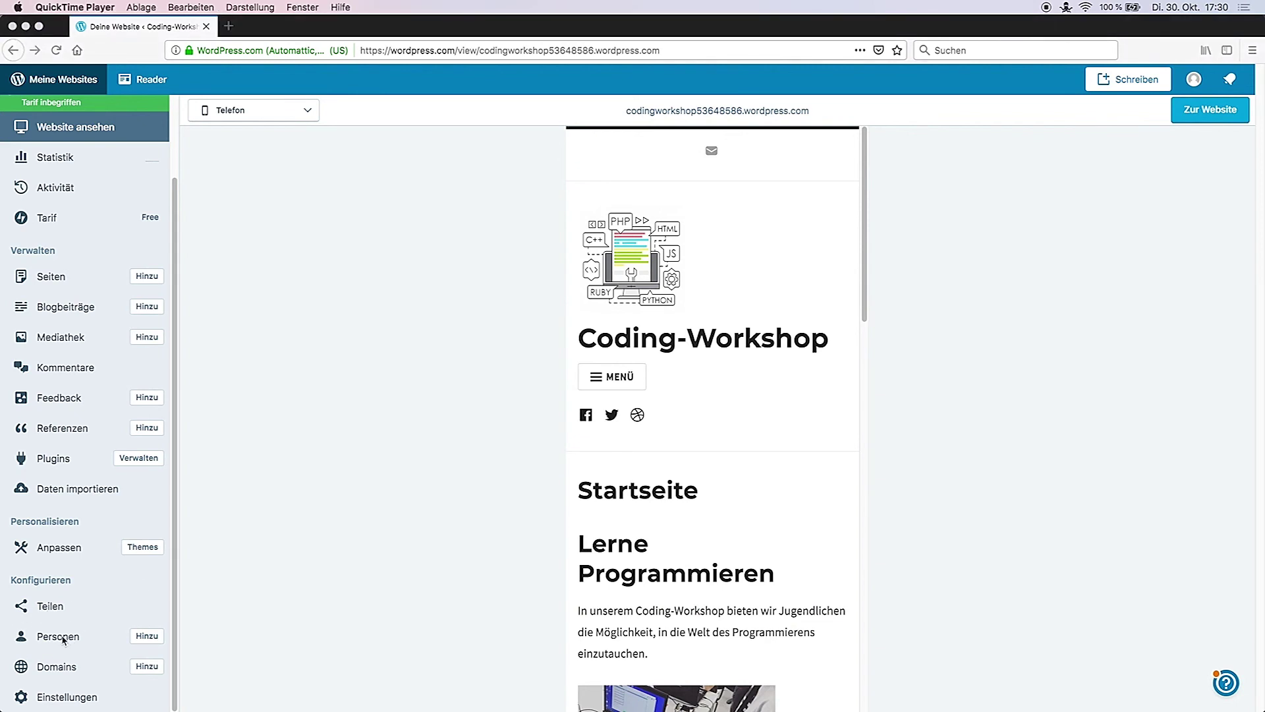
Step: Start a new invitation under Personen and enter the invitee's e-mail address
{"action": "left_click", "coordinate": [147, 637]}
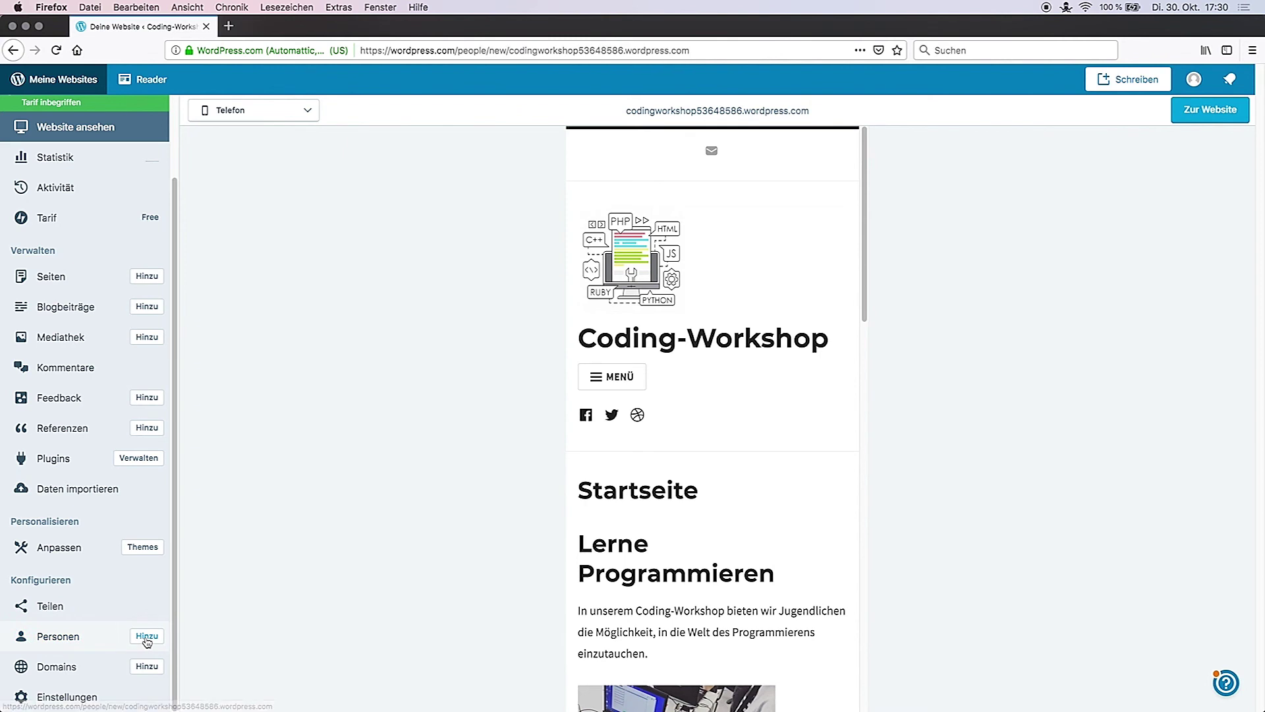
{"action": "left_click", "coordinate": [575, 192]}
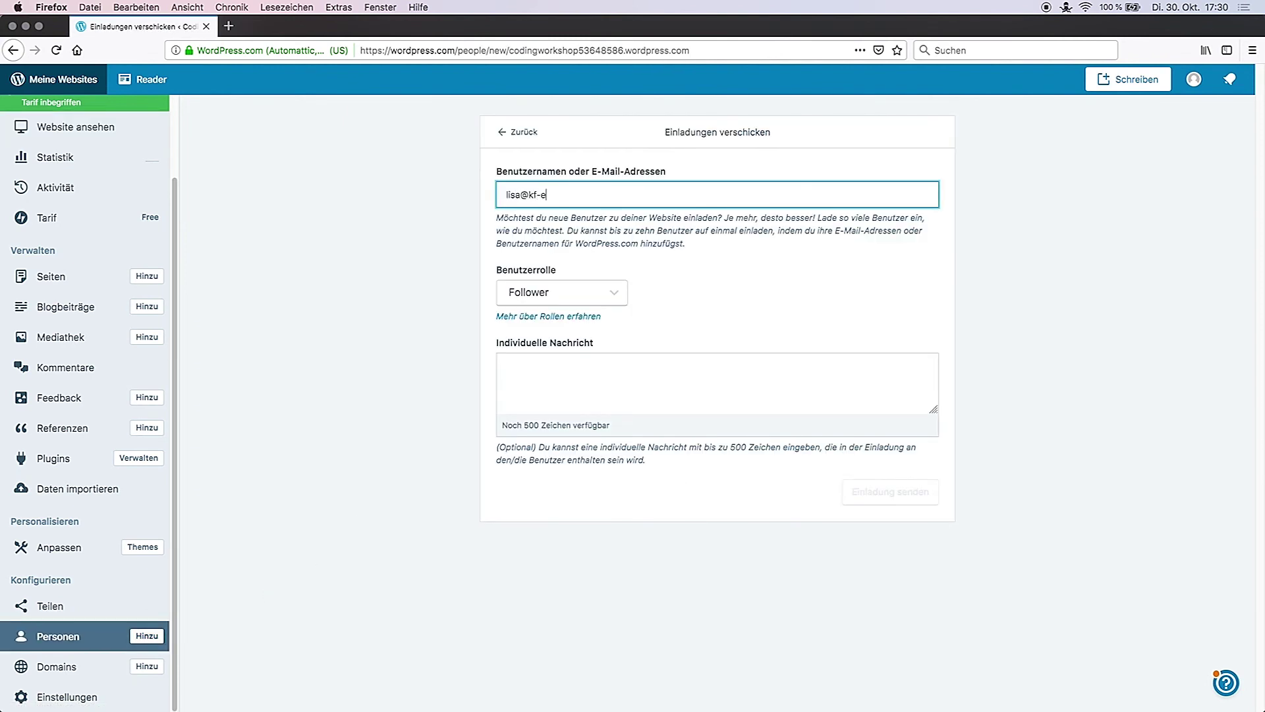
Step: Try the Administrator, Redakteur, Autor and Mitarbeiter roles, leaving Follower selected
{"action": "left_click", "coordinate": [617, 293]}
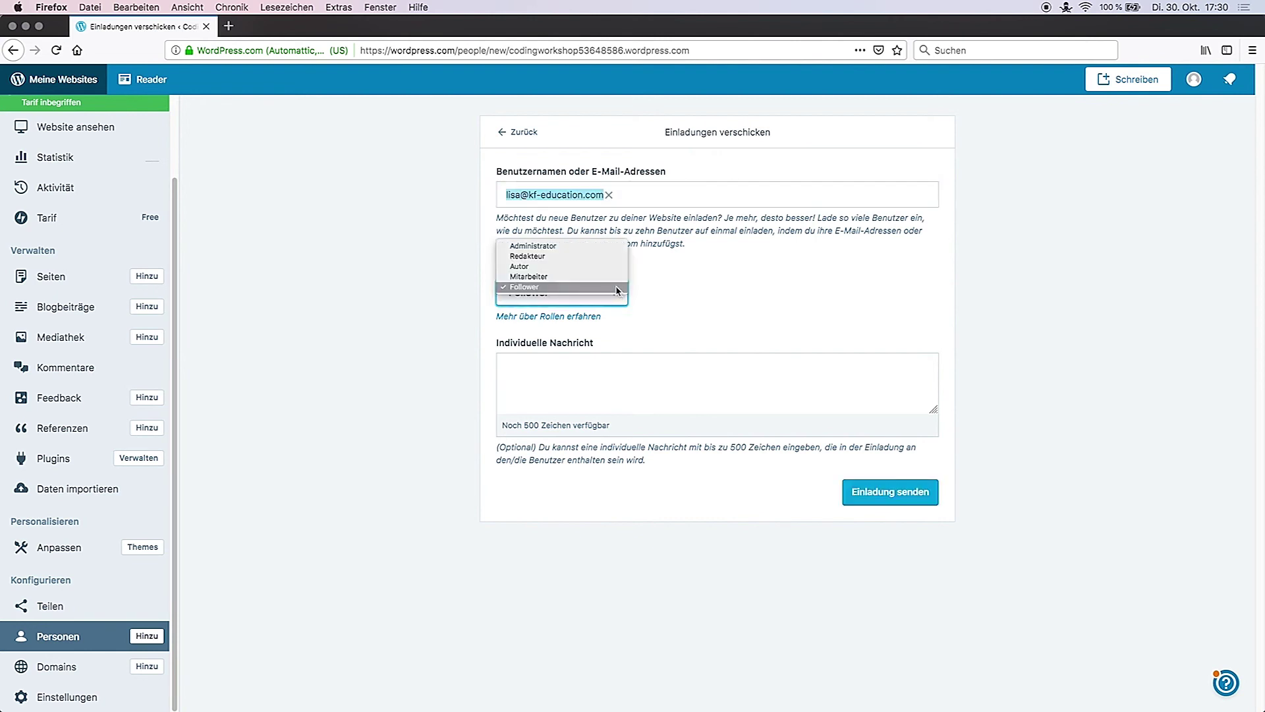
{"action": "left_click", "coordinate": [573, 246]}
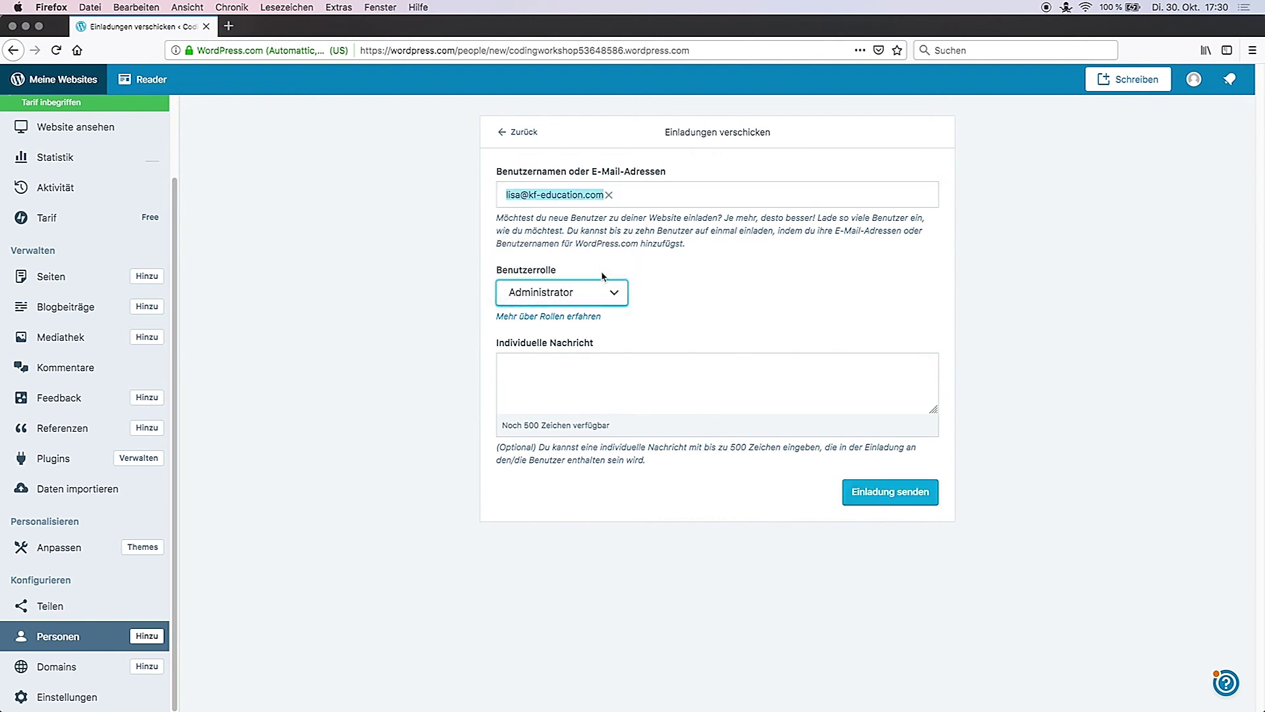
{"action": "left_click", "coordinate": [623, 302]}
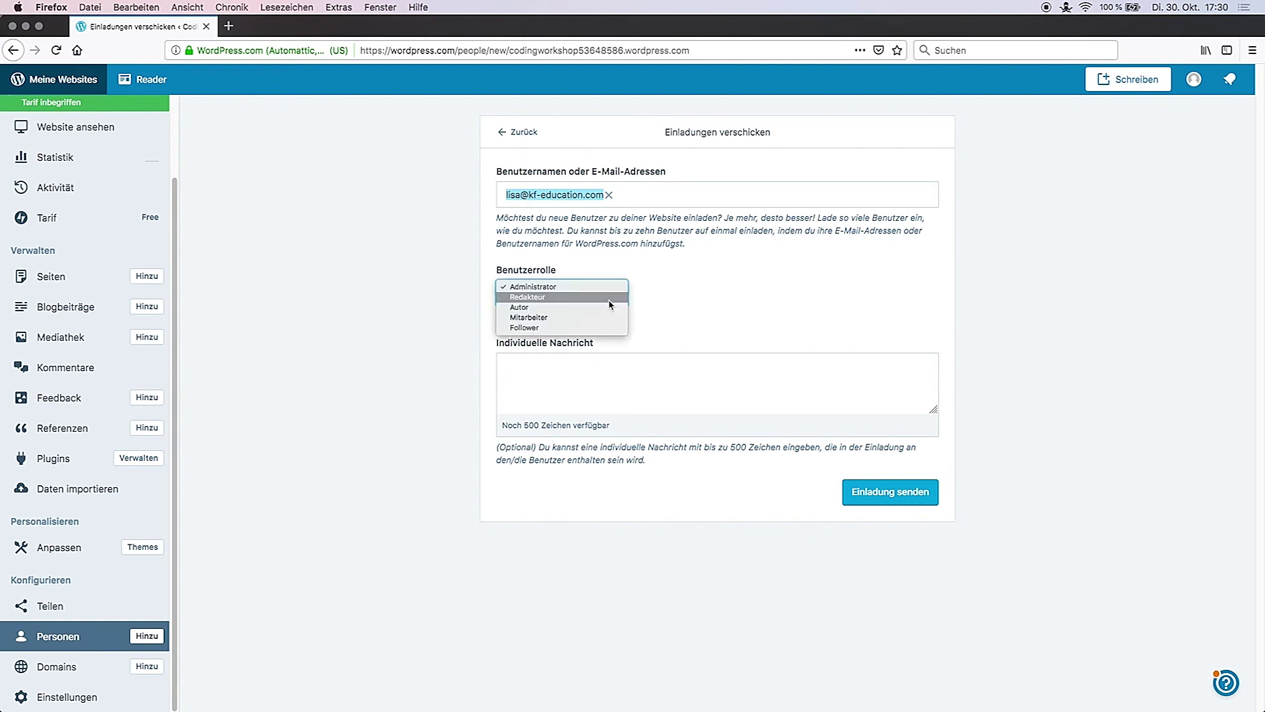
{"action": "left_click", "coordinate": [607, 297]}
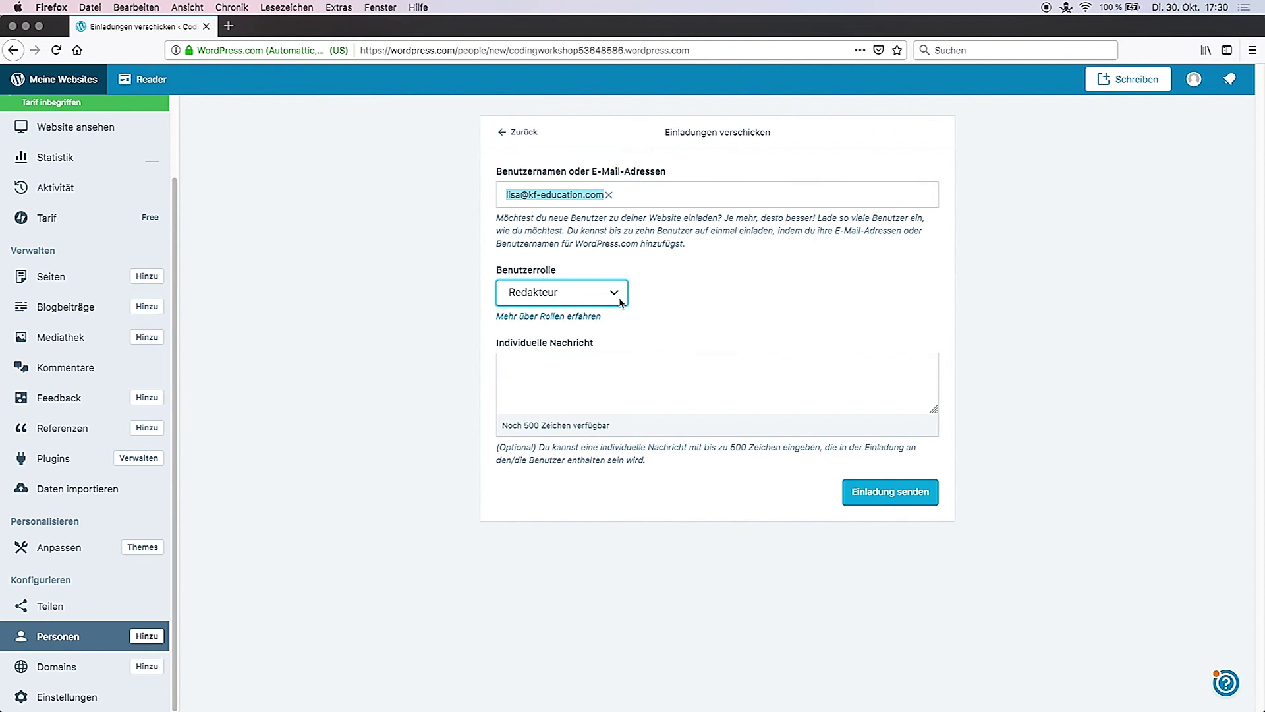
{"action": "left_click", "coordinate": [620, 302]}
{"action": "left_click", "coordinate": [622, 301]}
{"action": "left_click", "coordinate": [622, 303]}
{"action": "left_click", "coordinate": [621, 305]}
{"action": "left_click", "coordinate": [621, 305]}
{"action": "left_click", "coordinate": [618, 306]}
{"action": "left_click", "coordinate": [661, 308]}
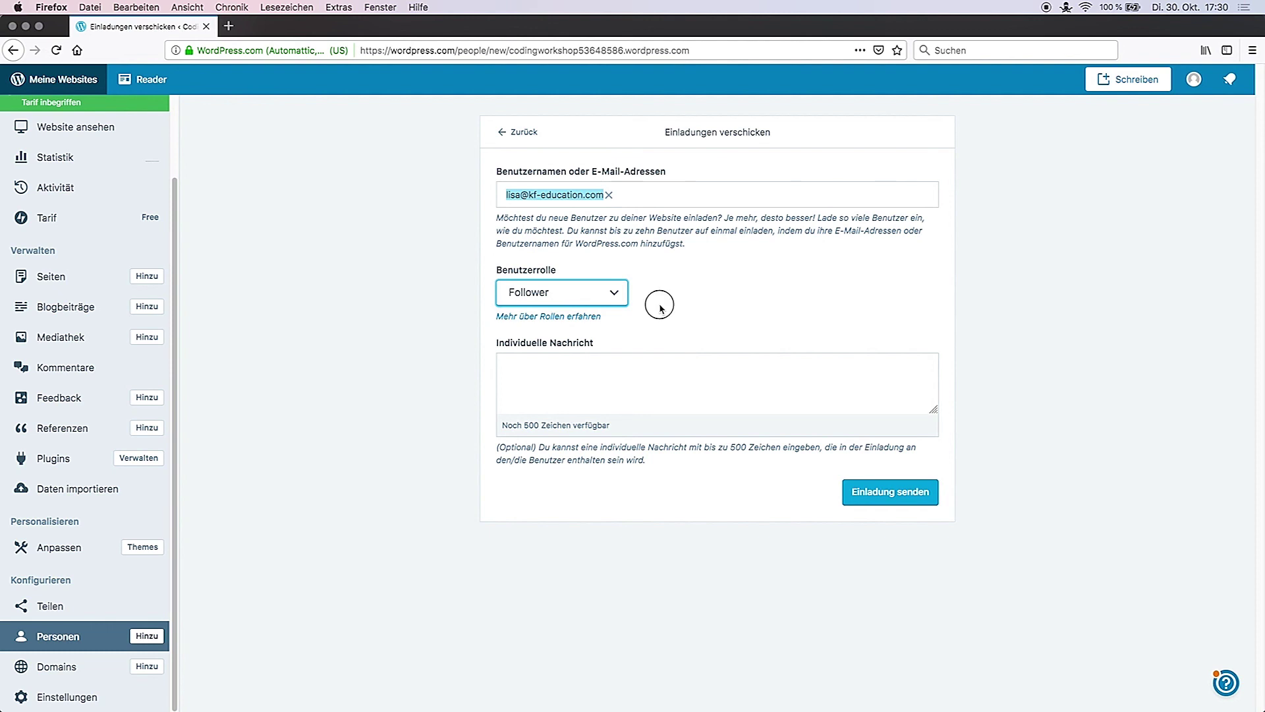